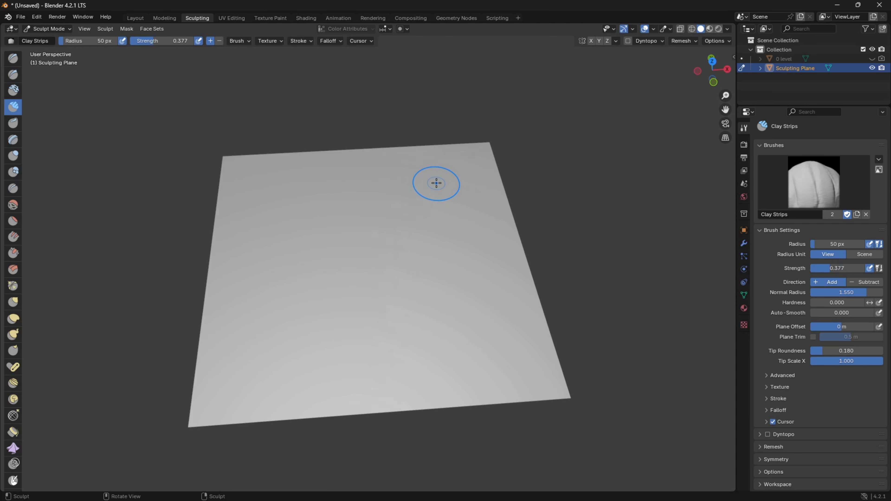
Build up the first raised landforms across the middle of the flat plane with the Clay Strips brush.
{"action": "mouse_move", "coordinate": [445, 184]}
{"action": "left_mouse_down"}
{"action": "mouse_move", "coordinate": [298, 185]}
{"action": "mouse_move", "coordinate": [274, 207]}
{"action": "mouse_move", "coordinate": [264, 276]}
{"action": "mouse_move", "coordinate": [238, 331]}
{"action": "mouse_move", "coordinate": [364, 354]}
{"action": "mouse_move", "coordinate": [332, 319]}
{"action": "mouse_move", "coordinate": [453, 261]}
{"action": "mouse_move", "coordinate": [484, 273]}
{"action": "mouse_move", "coordinate": [452, 209]}
{"action": "mouse_move", "coordinate": [325, 230]}
{"action": "mouse_move", "coordinate": [288, 294]}
{"action": "mouse_move", "coordinate": [407, 239]}
{"action": "mouse_move", "coordinate": [424, 265]}
{"action": "left_mouse_up"}
{"action": "mouse_move", "coordinate": [425, 265]}
{"action": "middle_mouse_down"}
{"action": "mouse_move", "coordinate": [437, 258]}
{"action": "mouse_move", "coordinate": [466, 278]}
{"action": "mouse_move", "coordinate": [431, 265]}
{"action": "mouse_move", "coordinate": [439, 268]}
{"action": "mouse_move", "coordinate": [384, 312]}
{"action": "middle_mouse_up"}
{"action": "mouse_move", "coordinate": [384, 313]}
{"action": "left_mouse_down"}
{"action": "mouse_move", "coordinate": [384, 343]}
{"action": "mouse_move", "coordinate": [342, 322]}
{"action": "mouse_move", "coordinate": [331, 295]}
{"action": "mouse_move", "coordinate": [260, 277]}
{"action": "mouse_move", "coordinate": [232, 281]}
{"action": "mouse_move", "coordinate": [354, 250]}
{"action": "mouse_move", "coordinate": [396, 262]}
{"action": "left_mouse_up"}
{"action": "mouse_move", "coordinate": [328, 236]}
{"action": "left_mouse_down"}
{"action": "mouse_move", "coordinate": [247, 285]}
{"action": "mouse_move", "coordinate": [413, 225]}
{"action": "mouse_move", "coordinate": [340, 220]}
{"action": "mouse_move", "coordinate": [261, 253]}
{"action": "mouse_move", "coordinate": [233, 294]}
{"action": "mouse_move", "coordinate": [275, 298]}
{"action": "mouse_move", "coordinate": [451, 243]}
{"action": "mouse_move", "coordinate": [432, 211]}
{"action": "mouse_move", "coordinate": [408, 240]}
{"action": "left_mouse_up"}
{"action": "middle_click_drag", "start_coordinate": [409, 240], "coordinate": [488, 299]}
{"action": "middle_click_drag", "start_coordinate": [290, 331], "coordinate": [470, 296]}
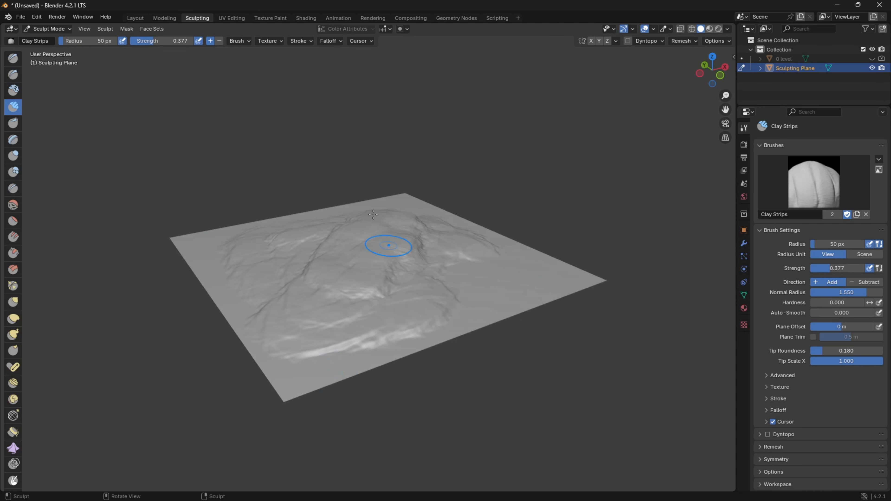
Set the Clay Strips strength to 0.276 and sculpt more ridges out toward the plane's edges.
{"action": "left_click_drag", "start_coordinate": [140, 41], "coordinate": [136, 43]}
{"action": "middle_click_drag", "start_coordinate": [220, 203], "coordinate": [275, 243]}
{"action": "left_click_drag", "start_coordinate": [211, 352], "coordinate": [209, 360]}
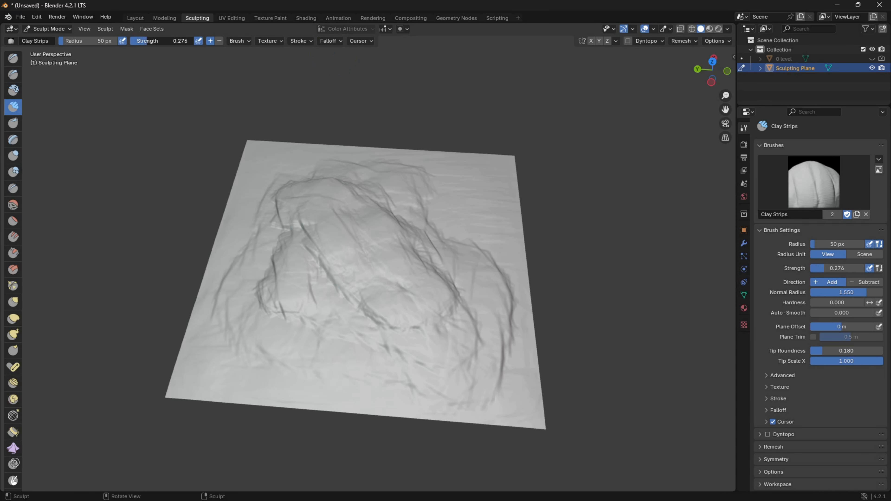
Set the Clay Strips strength to 0.456 and build up taller ridges and steeper slopes around the terrain.
{"action": "middle_click_drag", "start_coordinate": [398, 195], "coordinate": [444, 230]}
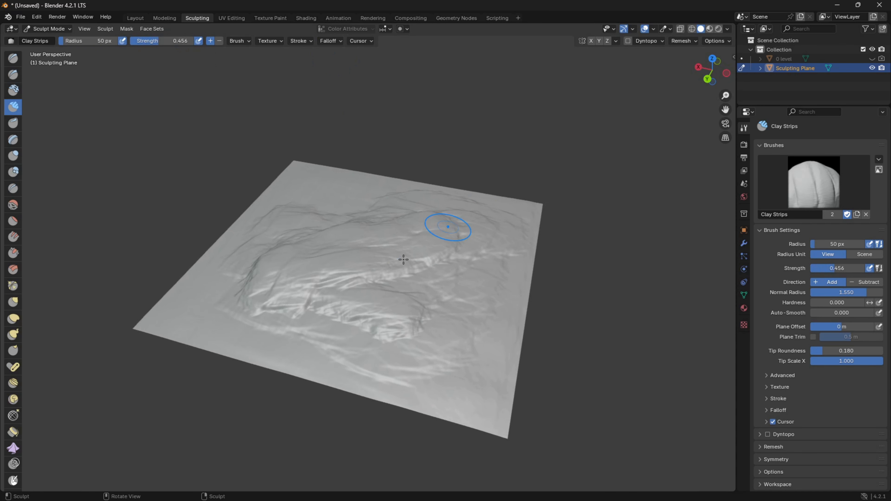
{"action": "middle_click_drag", "start_coordinate": [278, 299], "coordinate": [344, 326]}
{"action": "mouse_move", "coordinate": [344, 326]}
{"action": "left_mouse_down"}
{"action": "mouse_move", "coordinate": [354, 343]}
{"action": "mouse_move", "coordinate": [333, 365]}
{"action": "mouse_move", "coordinate": [294, 305]}
{"action": "mouse_move", "coordinate": [258, 274]}
{"action": "mouse_move", "coordinate": [309, 259]}
{"action": "left_mouse_up"}
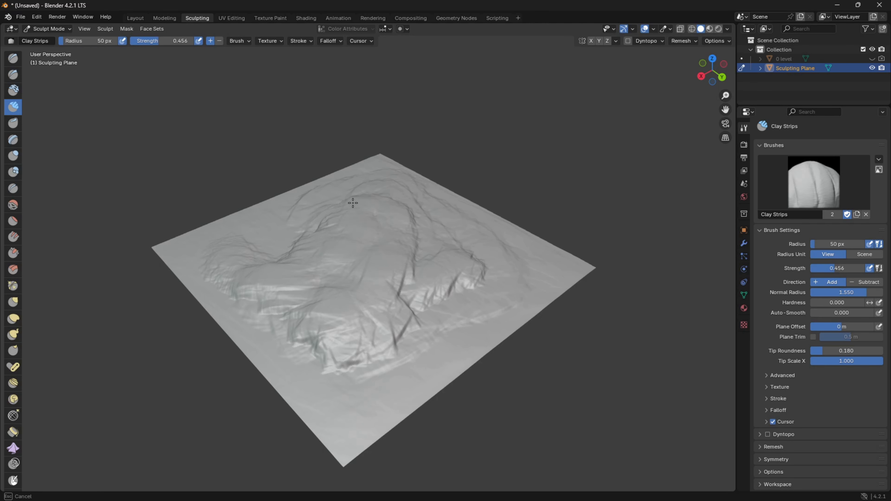
{"action": "left_click_drag", "start_coordinate": [347, 195], "coordinate": [357, 196]}
{"action": "middle_click_drag", "start_coordinate": [363, 198], "coordinate": [463, 212]}
{"action": "mouse_move", "coordinate": [302, 253]}
{"action": "left_mouse_down"}
{"action": "mouse_move", "coordinate": [260, 260]}
{"action": "mouse_move", "coordinate": [243, 228]}
{"action": "mouse_move", "coordinate": [279, 273]}
{"action": "mouse_move", "coordinate": [378, 278]}
{"action": "left_mouse_up"}
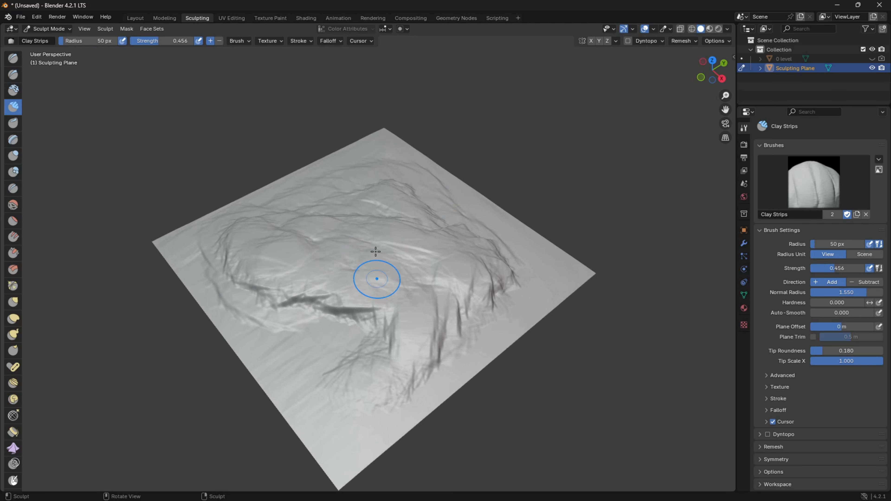
{"action": "mouse_move", "coordinate": [366, 200]}
{"action": "middle_mouse_down"}
{"action": "mouse_move", "coordinate": [505, 171]}
{"action": "mouse_move", "coordinate": [528, 205]}
{"action": "middle_mouse_up"}
Sculpt cliffs, terraces and a crater-like hollow into the central mountain with Clay Strips.
{"action": "scroll", "coordinate": [421, 239], "scroll_direction": "up", "scroll_amount": 2}
{"action": "mouse_move", "coordinate": [337, 260]}
{"action": "left_mouse_down"}
{"action": "mouse_move", "coordinate": [292, 234]}
{"action": "mouse_move", "coordinate": [281, 200]}
{"action": "mouse_move", "coordinate": [221, 315]}
{"action": "mouse_move", "coordinate": [240, 322]}
{"action": "mouse_move", "coordinate": [298, 268]}
{"action": "mouse_move", "coordinate": [308, 231]}
{"action": "mouse_move", "coordinate": [384, 236]}
{"action": "mouse_move", "coordinate": [334, 211]}
{"action": "mouse_move", "coordinate": [372, 189]}
{"action": "mouse_move", "coordinate": [408, 210]}
{"action": "left_mouse_up"}
{"action": "mouse_move", "coordinate": [407, 210]}
{"action": "middle_mouse_down"}
{"action": "mouse_move", "coordinate": [410, 175]}
{"action": "mouse_move", "coordinate": [461, 184]}
{"action": "mouse_move", "coordinate": [435, 232]}
{"action": "mouse_move", "coordinate": [378, 254]}
{"action": "mouse_move", "coordinate": [387, 294]}
{"action": "middle_mouse_up"}
{"action": "mouse_move", "coordinate": [421, 315]}
{"action": "left_mouse_down"}
{"action": "mouse_move", "coordinate": [433, 272]}
{"action": "mouse_move", "coordinate": [372, 241]}
{"action": "mouse_move", "coordinate": [310, 279]}
{"action": "mouse_move", "coordinate": [298, 320]}
{"action": "mouse_move", "coordinate": [279, 328]}
{"action": "mouse_move", "coordinate": [242, 288]}
{"action": "mouse_move", "coordinate": [170, 265]}
{"action": "mouse_move", "coordinate": [242, 303]}
{"action": "mouse_move", "coordinate": [299, 281]}
{"action": "mouse_move", "coordinate": [291, 285]}
{"action": "mouse_move", "coordinate": [321, 297]}
{"action": "left_mouse_up"}
{"action": "mouse_move", "coordinate": [314, 270]}
{"action": "middle_mouse_down"}
{"action": "mouse_move", "coordinate": [321, 217]}
{"action": "mouse_move", "coordinate": [388, 275]}
{"action": "middle_mouse_up"}
{"action": "mouse_move", "coordinate": [304, 231]}
{"action": "left_mouse_down"}
{"action": "mouse_move", "coordinate": [265, 187]}
{"action": "mouse_move", "coordinate": [256, 154]}
{"action": "mouse_move", "coordinate": [318, 152]}
{"action": "mouse_move", "coordinate": [342, 227]}
{"action": "left_mouse_up"}
{"action": "mouse_move", "coordinate": [342, 228]}
{"action": "middle_mouse_down"}
{"action": "mouse_move", "coordinate": [462, 190]}
{"action": "mouse_move", "coordinate": [521, 189]}
{"action": "middle_mouse_up"}
{"action": "mouse_move", "coordinate": [354, 241]}
{"action": "left_mouse_down"}
{"action": "mouse_move", "coordinate": [401, 295]}
{"action": "mouse_move", "coordinate": [440, 364]}
{"action": "mouse_move", "coordinate": [479, 295]}
{"action": "mouse_move", "coordinate": [361, 246]}
{"action": "left_mouse_up"}
{"action": "middle_click_drag", "start_coordinate": [361, 245], "coordinate": [449, 264]}
{"action": "mouse_move", "coordinate": [450, 264]}
{"action": "left_mouse_down"}
{"action": "mouse_move", "coordinate": [370, 211]}
{"action": "mouse_move", "coordinate": [328, 201]}
{"action": "mouse_move", "coordinate": [253, 214]}
{"action": "mouse_move", "coordinate": [225, 237]}
{"action": "mouse_move", "coordinate": [278, 216]}
{"action": "mouse_move", "coordinate": [370, 212]}
{"action": "mouse_move", "coordinate": [355, 260]}
{"action": "mouse_move", "coordinate": [404, 277]}
{"action": "mouse_move", "coordinate": [417, 209]}
{"action": "mouse_move", "coordinate": [488, 225]}
{"action": "mouse_move", "coordinate": [537, 221]}
{"action": "left_mouse_up"}
{"action": "middle_click_drag", "start_coordinate": [536, 221], "coordinate": [408, 240]}
{"action": "mouse_move", "coordinate": [332, 265]}
{"action": "left_mouse_down"}
{"action": "mouse_move", "coordinate": [369, 267]}
{"action": "mouse_move", "coordinate": [248, 305]}
{"action": "mouse_move", "coordinate": [238, 217]}
{"action": "mouse_move", "coordinate": [265, 297]}
{"action": "mouse_move", "coordinate": [301, 295]}
{"action": "left_mouse_up"}
{"action": "middle_click_drag", "start_coordinate": [336, 288], "coordinate": [361, 265]}
{"action": "mouse_move", "coordinate": [384, 275]}
{"action": "left_mouse_down"}
{"action": "mouse_move", "coordinate": [345, 314]}
{"action": "mouse_move", "coordinate": [433, 258]}
{"action": "mouse_move", "coordinate": [477, 262]}
{"action": "left_mouse_up"}
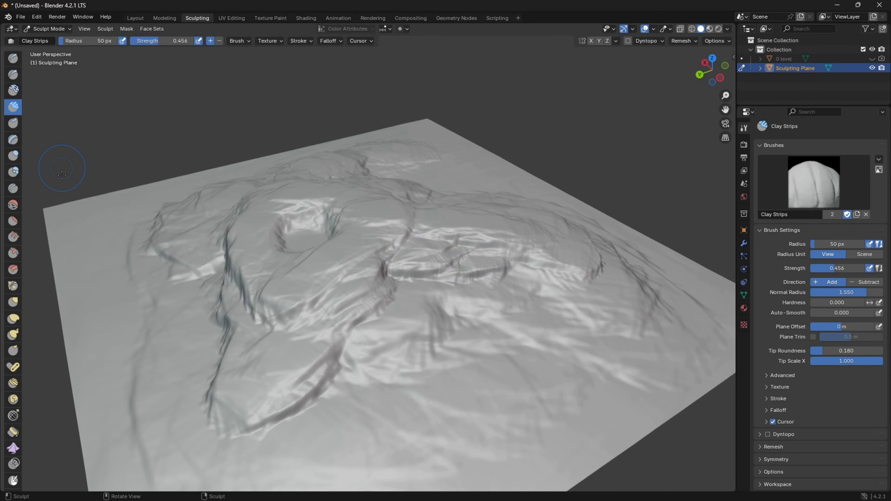
Soften the rough central ridges and slopes with the Smooth brush, changing its strength to 0.254 and 0.549 between strokes.
{"action": "left_click", "coordinate": [13, 205]}
{"action": "left_click_drag", "start_coordinate": [288, 312], "coordinate": [365, 280]}
{"action": "left_click_drag", "start_coordinate": [325, 372], "coordinate": [320, 367]}
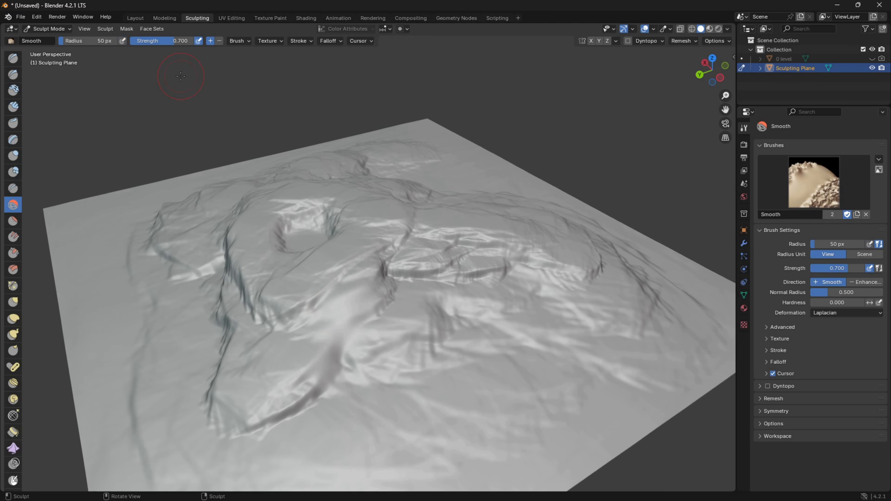
{"action": "left_click_drag", "start_coordinate": [362, 333], "coordinate": [319, 379]}
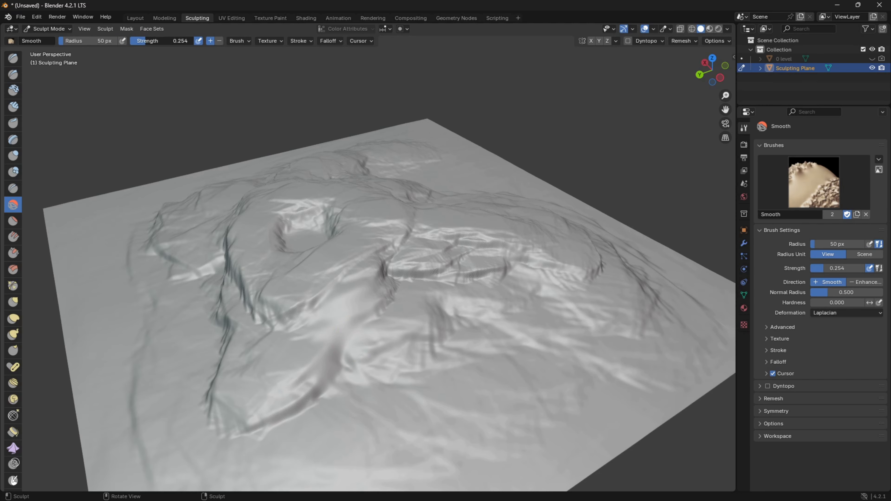
{"action": "left_click_drag", "start_coordinate": [320, 406], "coordinate": [264, 432]}
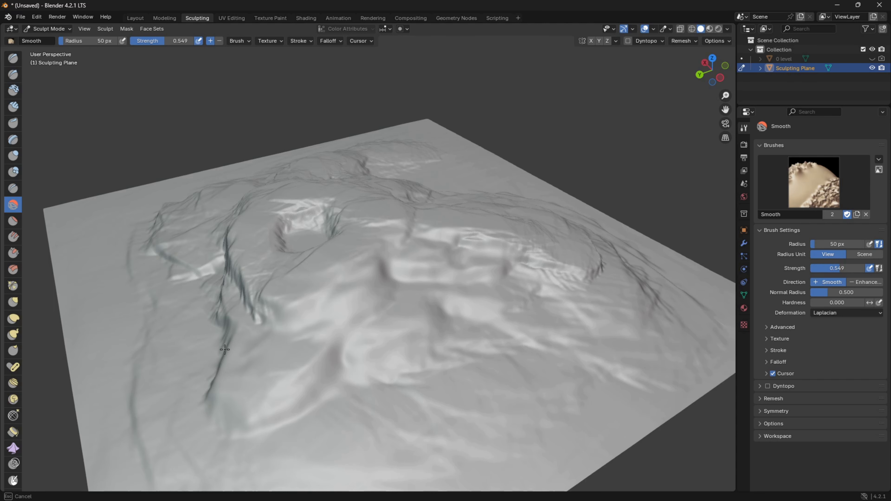
{"action": "middle_click_drag", "start_coordinate": [244, 289], "coordinate": [415, 341]}
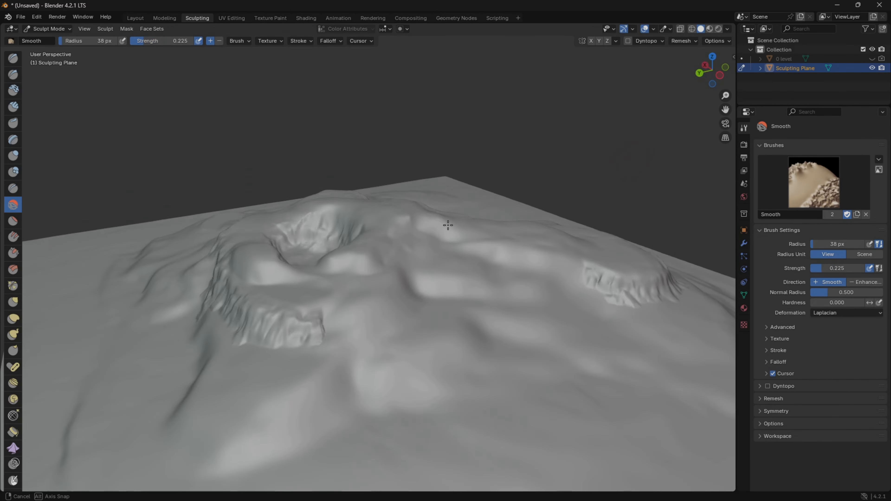
Set the Smooth brush to radius 38 px and strength 0.225, and soften the steep cliff faces around the mountain.
{"action": "mouse_move", "coordinate": [448, 225]}
{"action": "middle_mouse_down"}
{"action": "mouse_move", "coordinate": [702, 201]}
{"action": "mouse_move", "coordinate": [105, 267]}
{"action": "mouse_move", "coordinate": [237, 324]}
{"action": "middle_mouse_up"}
{"action": "mouse_move", "coordinate": [423, 329]}
{"action": "middle_mouse_down"}
{"action": "mouse_move", "coordinate": [404, 332]}
{"action": "mouse_move", "coordinate": [455, 317]}
{"action": "mouse_move", "coordinate": [451, 304]}
{"action": "middle_mouse_up"}
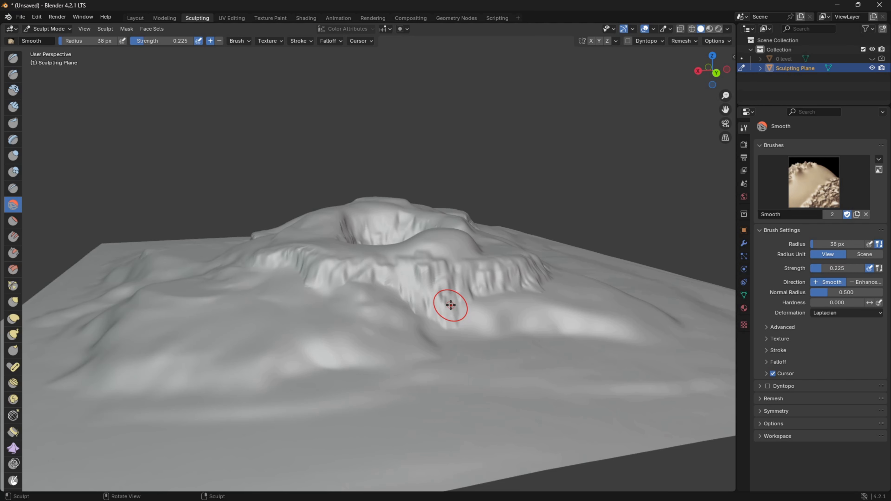
{"action": "mouse_move", "coordinate": [419, 284]}
{"action": "middle_mouse_down"}
{"action": "mouse_move", "coordinate": [319, 260]}
{"action": "mouse_move", "coordinate": [389, 315]}
{"action": "middle_mouse_up"}
{"action": "middle_click_drag", "start_coordinate": [251, 262], "coordinate": [424, 241]}
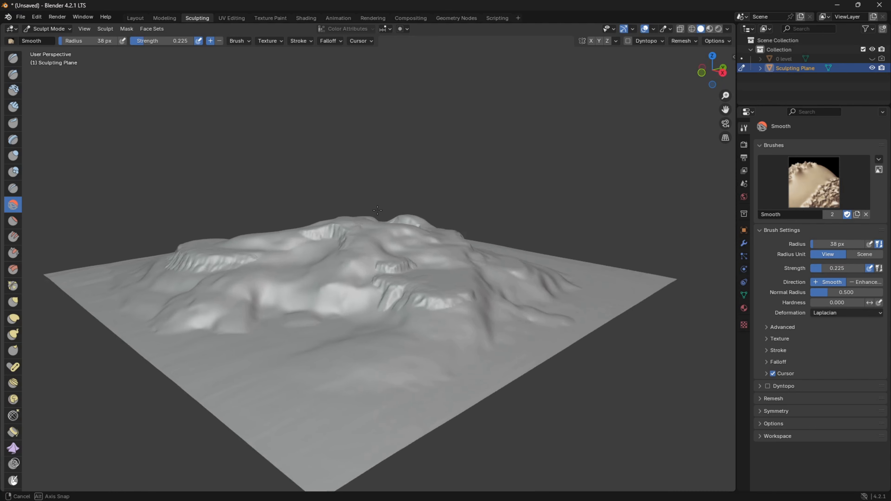
{"action": "scroll", "coordinate": [450, 255], "scroll_direction": "up", "scroll_amount": 3}
{"action": "mouse_move", "coordinate": [517, 275]}
{"action": "middle_mouse_down"}
{"action": "mouse_move", "coordinate": [501, 261]}
{"action": "mouse_move", "coordinate": [565, 261]}
{"action": "mouse_move", "coordinate": [508, 262]}
{"action": "middle_mouse_up"}
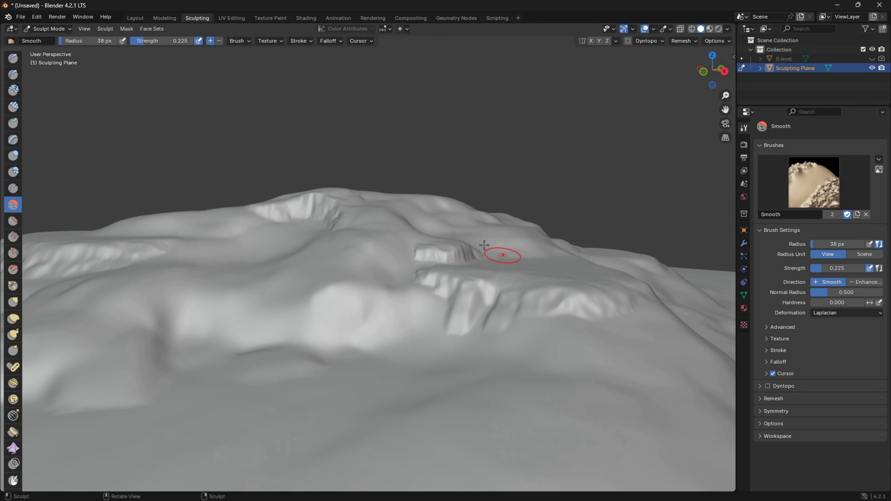
{"action": "scroll", "coordinate": [444, 274], "scroll_direction": "up", "scroll_amount": 2}
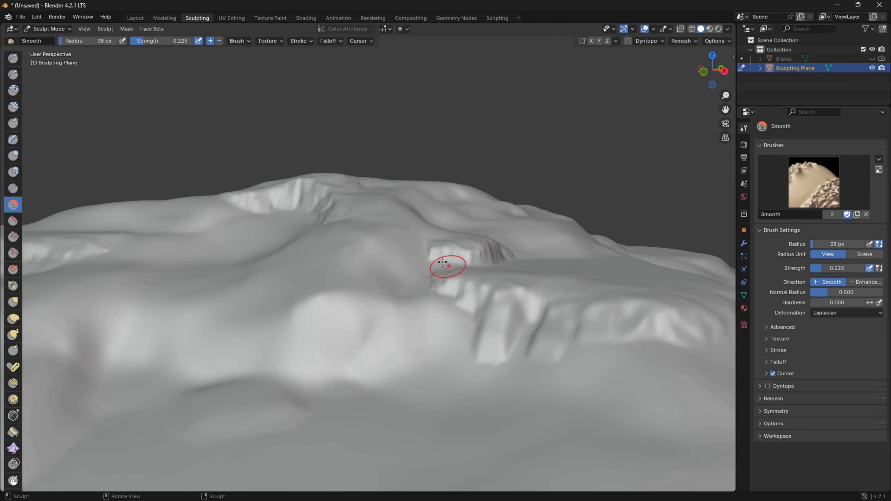
{"action": "middle_click_drag", "start_coordinate": [478, 294], "coordinate": [440, 313]}
{"action": "middle_click_drag", "start_coordinate": [415, 366], "coordinate": [378, 265]}
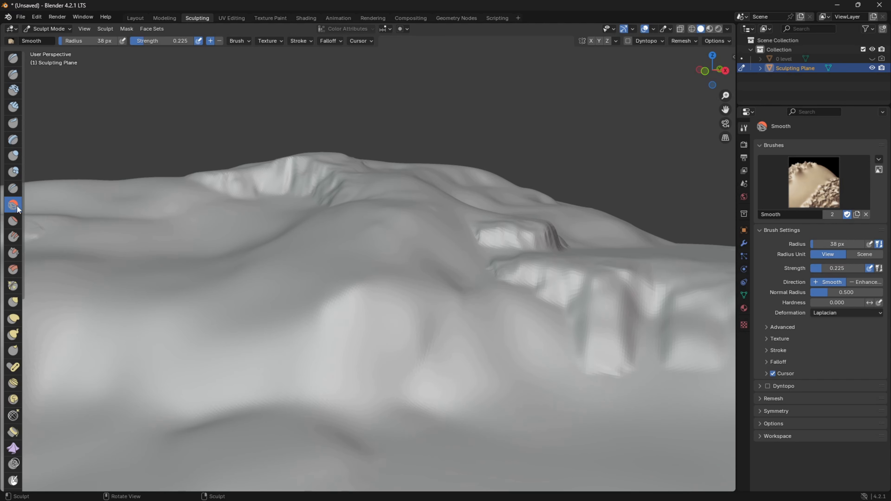
Sculpt a wide cliff ledge on the front slope with Clay Strips and soften its jagged face with the Smooth brush.
{"action": "left_click", "coordinate": [15, 112]}
{"action": "mouse_move", "coordinate": [308, 305]}
{"action": "left_mouse_down"}
{"action": "mouse_move", "coordinate": [313, 343]}
{"action": "mouse_move", "coordinate": [342, 368]}
{"action": "mouse_move", "coordinate": [366, 354]}
{"action": "mouse_move", "coordinate": [407, 351]}
{"action": "mouse_move", "coordinate": [446, 379]}
{"action": "mouse_move", "coordinate": [498, 326]}
{"action": "mouse_move", "coordinate": [537, 316]}
{"action": "mouse_move", "coordinate": [332, 315]}
{"action": "mouse_move", "coordinate": [256, 337]}
{"action": "mouse_move", "coordinate": [214, 393]}
{"action": "mouse_move", "coordinate": [268, 303]}
{"action": "mouse_move", "coordinate": [241, 351]}
{"action": "mouse_move", "coordinate": [183, 365]}
{"action": "mouse_move", "coordinate": [155, 295]}
{"action": "mouse_move", "coordinate": [218, 305]}
{"action": "mouse_move", "coordinate": [388, 279]}
{"action": "left_mouse_up"}
{"action": "left_click", "coordinate": [13, 204]}
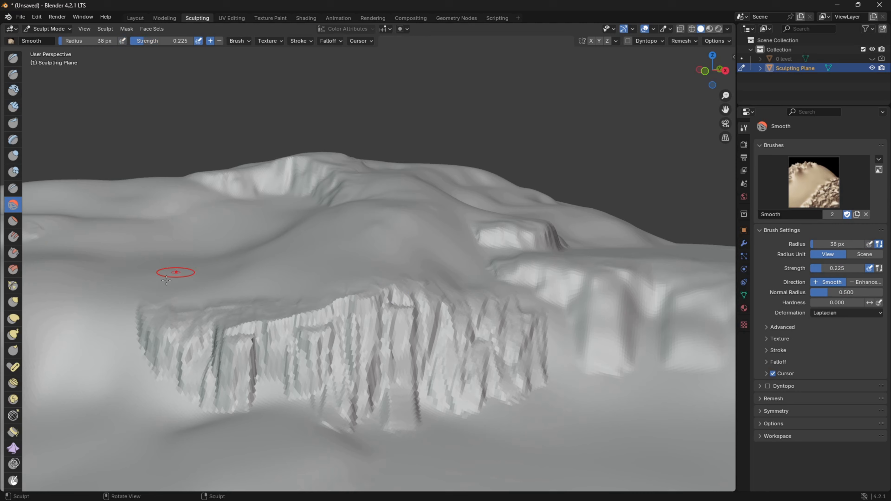
{"action": "left_click_drag", "start_coordinate": [244, 400], "coordinate": [197, 368]}
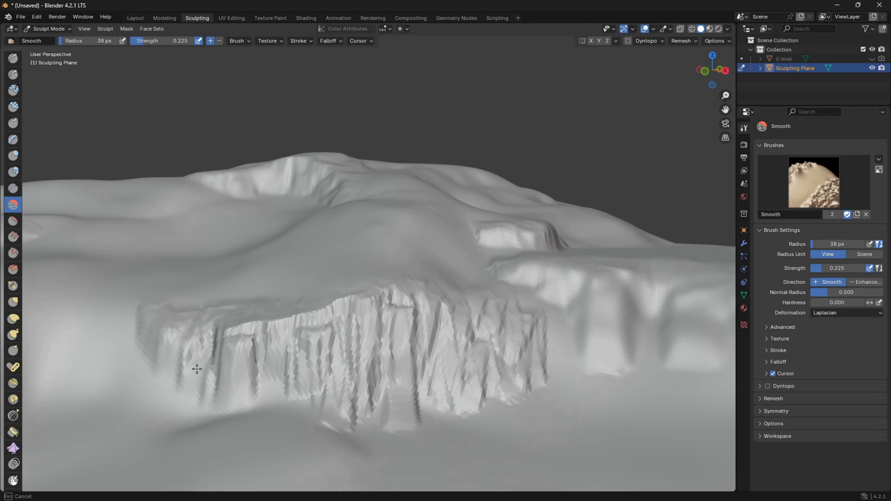
{"action": "left_click_drag", "start_coordinate": [161, 332], "coordinate": [338, 385]}
{"action": "mouse_move", "coordinate": [395, 417]}
{"action": "left_mouse_down"}
{"action": "mouse_move", "coordinate": [318, 371]}
{"action": "mouse_move", "coordinate": [360, 314]}
{"action": "mouse_move", "coordinate": [353, 294]}
{"action": "mouse_move", "coordinate": [358, 334]}
{"action": "left_mouse_up"}
{"action": "mouse_move", "coordinate": [450, 366]}
{"action": "left_mouse_down"}
{"action": "mouse_move", "coordinate": [484, 389]}
{"action": "mouse_move", "coordinate": [477, 360]}
{"action": "mouse_move", "coordinate": [505, 324]}
{"action": "mouse_move", "coordinate": [355, 281]}
{"action": "left_mouse_up"}
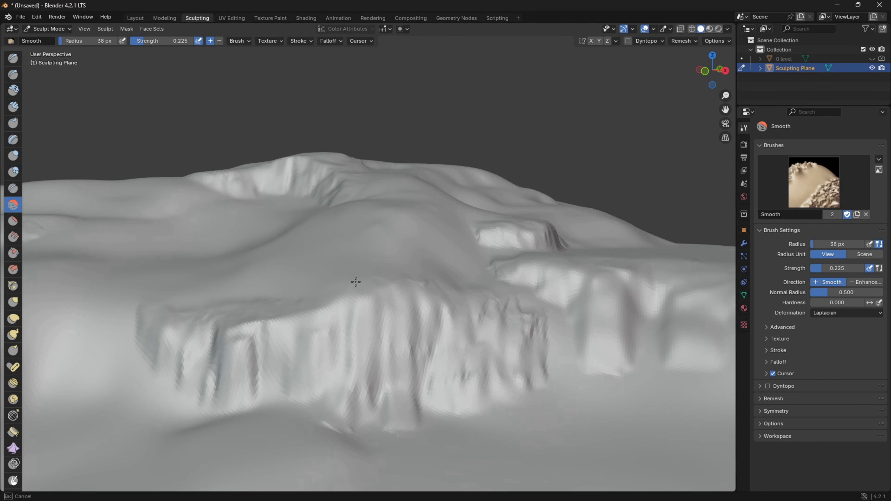
{"action": "mouse_move", "coordinate": [536, 313]}
{"action": "left_mouse_down"}
{"action": "mouse_move", "coordinate": [551, 354]}
{"action": "mouse_move", "coordinate": [481, 352]}
{"action": "left_mouse_up"}
{"action": "mouse_move", "coordinate": [363, 384]}
{"action": "middle_mouse_down"}
{"action": "mouse_move", "coordinate": [348, 378]}
{"action": "mouse_move", "coordinate": [344, 313]}
{"action": "mouse_move", "coordinate": [435, 211]}
{"action": "middle_mouse_up"}
{"action": "scroll", "coordinate": [503, 275], "scroll_direction": "up", "scroll_amount": 3}
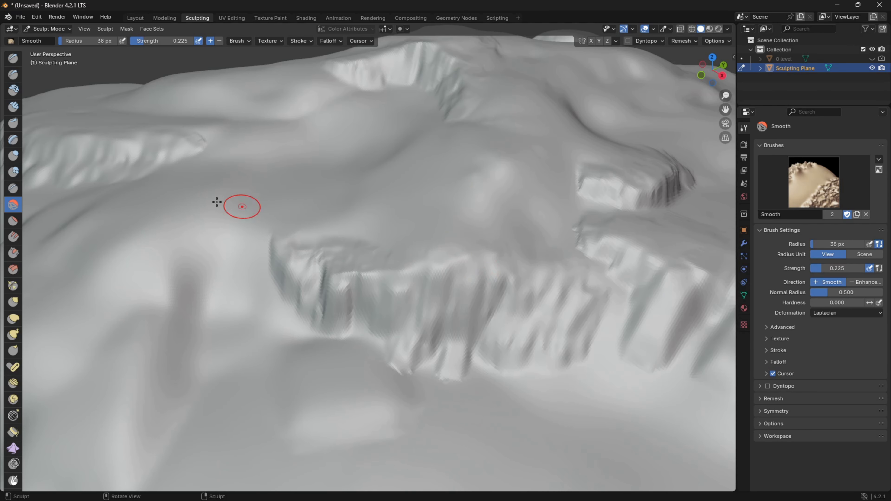
Add blocky rock shapes with Clay Strips in the gap between the two front cliffs and smooth them into the rock face.
{"action": "left_click", "coordinate": [13, 107]}
{"action": "mouse_move", "coordinate": [547, 242]}
{"action": "left_mouse_down"}
{"action": "mouse_move", "coordinate": [563, 259]}
{"action": "mouse_move", "coordinate": [566, 233]}
{"action": "mouse_move", "coordinate": [584, 266]}
{"action": "mouse_move", "coordinate": [603, 261]}
{"action": "left_mouse_up"}
{"action": "left_click_drag", "start_coordinate": [598, 319], "coordinate": [588, 351]}
{"action": "left_click_drag", "start_coordinate": [582, 304], "coordinate": [543, 303]}
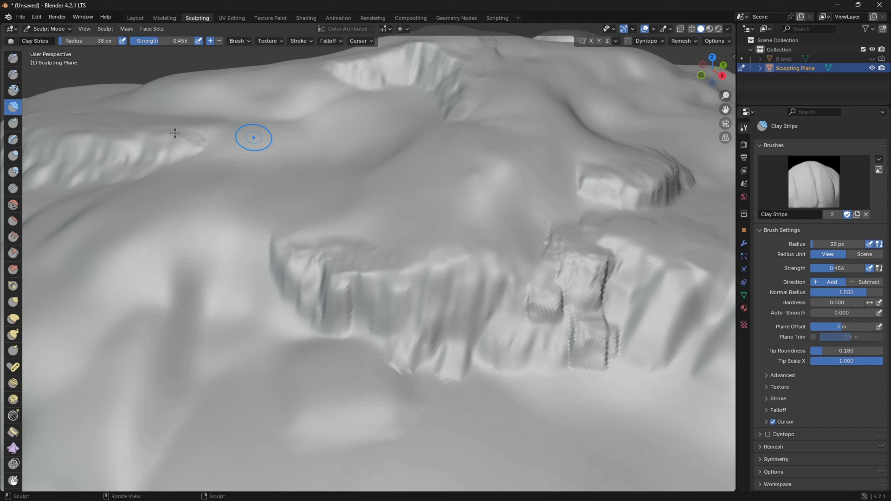
{"action": "left_click", "coordinate": [13, 205]}
{"action": "left_click_drag", "start_coordinate": [557, 314], "coordinate": [545, 236]}
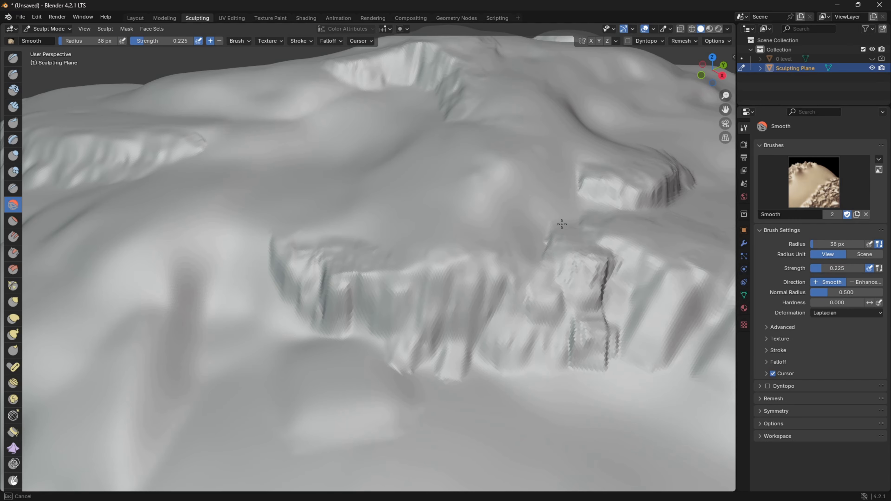
{"action": "mouse_move", "coordinate": [611, 252]}
{"action": "left_mouse_down"}
{"action": "mouse_move", "coordinate": [606, 354]}
{"action": "mouse_move", "coordinate": [571, 346]}
{"action": "mouse_move", "coordinate": [612, 338]}
{"action": "mouse_move", "coordinate": [615, 346]}
{"action": "left_mouse_up"}
Review the Smooth and Clay Strips brush options, including the sculpt plane, and examine the cliffs from other angles.
{"action": "left_click", "coordinate": [238, 40]}
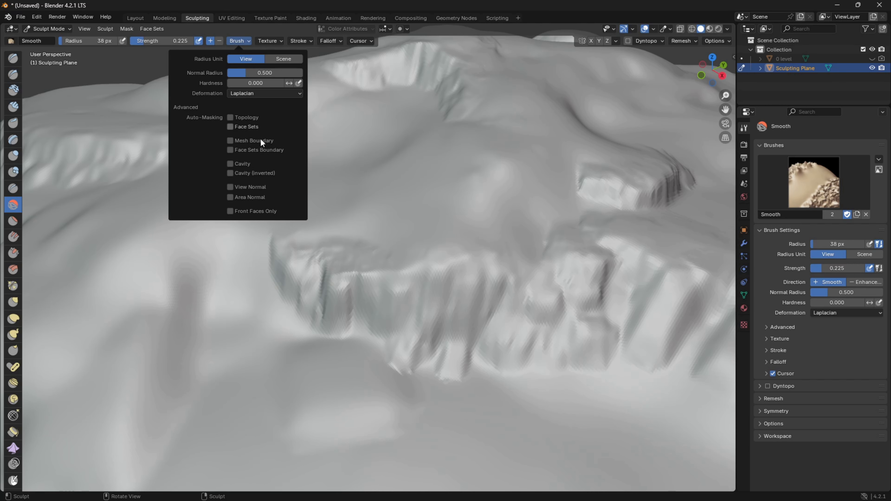
{"action": "left_click", "coordinate": [13, 107]}
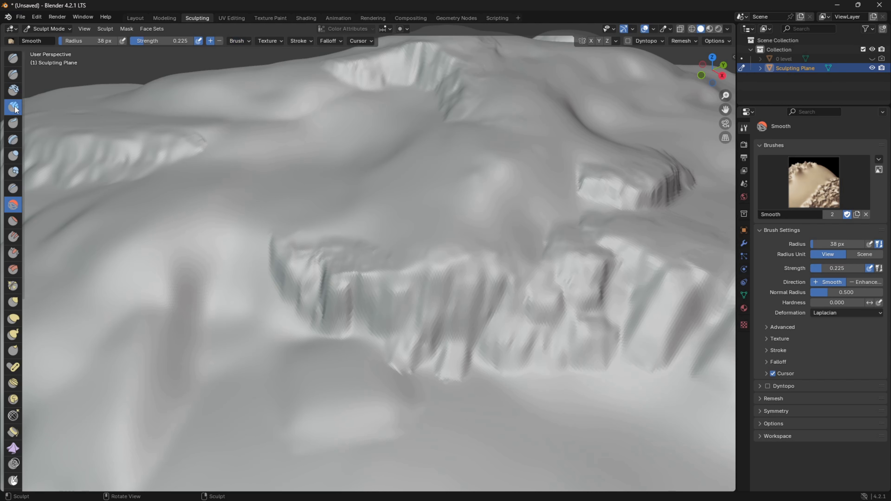
{"action": "left_click", "coordinate": [244, 41]}
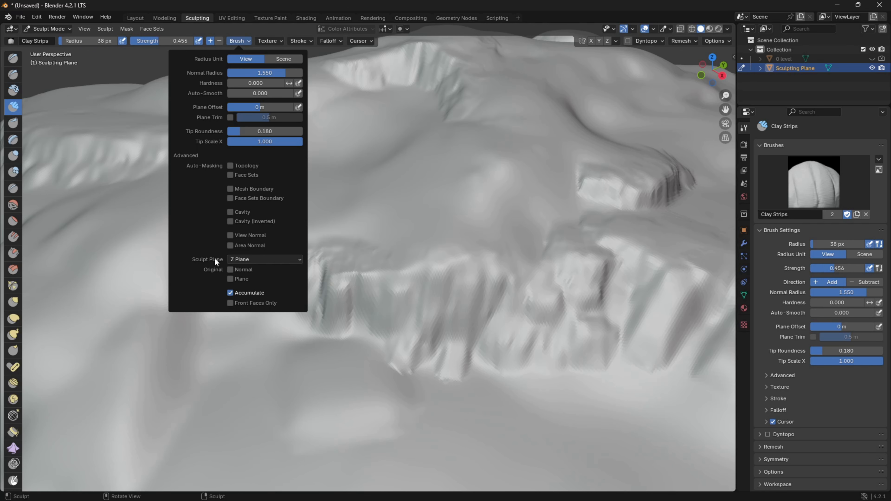
{"action": "mouse_move", "coordinate": [523, 288]}
{"action": "middle_mouse_down"}
{"action": "mouse_move", "coordinate": [549, 276]}
{"action": "mouse_move", "coordinate": [603, 294]}
{"action": "middle_mouse_up"}
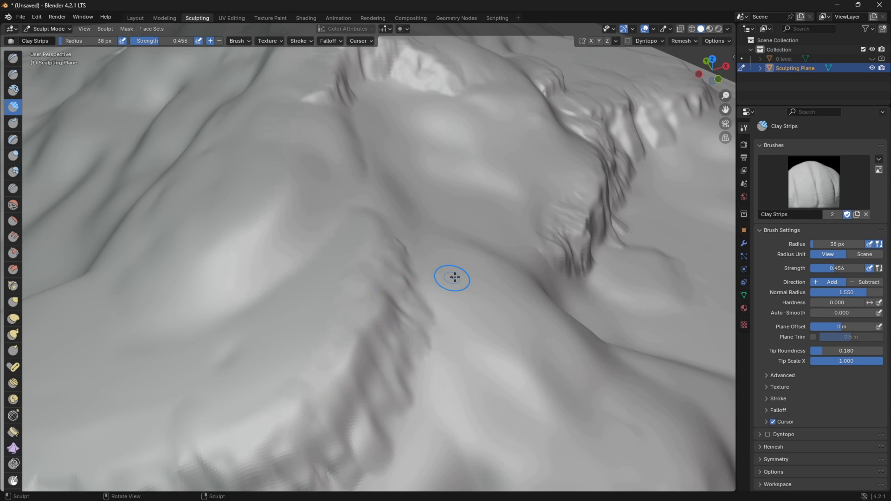
{"action": "mouse_move", "coordinate": [518, 210]}
{"action": "middle_mouse_down"}
{"action": "mouse_move", "coordinate": [453, 175]}
{"action": "mouse_move", "coordinate": [425, 186]}
{"action": "middle_mouse_up"}
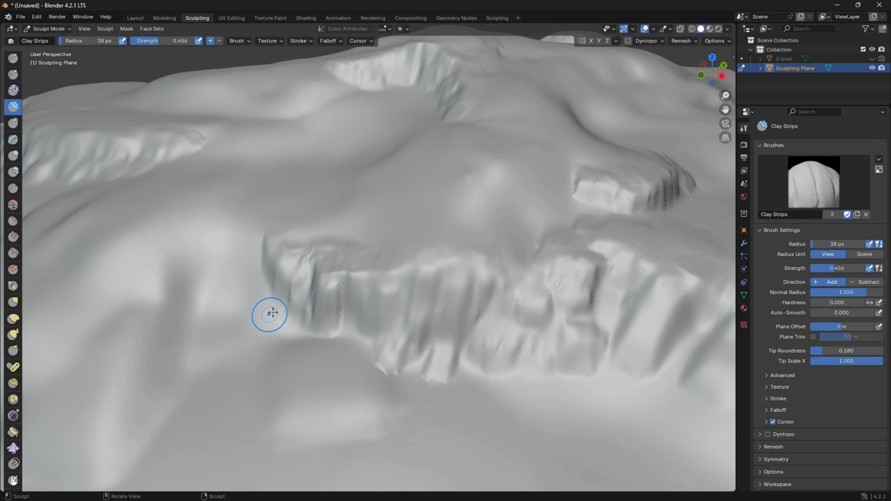
{"action": "mouse_move", "coordinate": [423, 354]}
{"action": "middle_mouse_down"}
{"action": "mouse_move", "coordinate": [379, 353]}
{"action": "mouse_move", "coordinate": [421, 370]}
{"action": "mouse_move", "coordinate": [412, 366]}
{"action": "middle_mouse_up"}
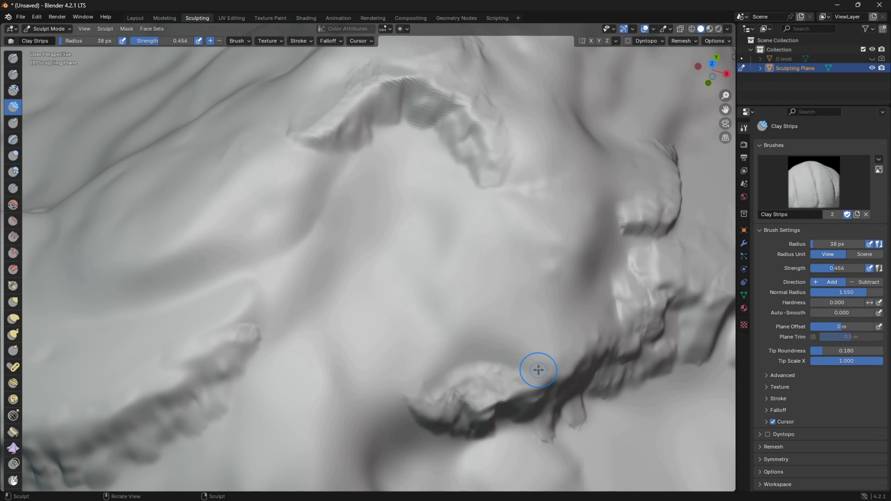
Reshape the small raised ledge and build up softened rock layers on the shelf below it with Clay Strips.
{"action": "mouse_move", "coordinate": [527, 372]}
{"action": "middle_mouse_down"}
{"action": "mouse_move", "coordinate": [532, 342]}
{"action": "mouse_move", "coordinate": [425, 300]}
{"action": "mouse_move", "coordinate": [415, 308]}
{"action": "mouse_move", "coordinate": [436, 304]}
{"action": "middle_mouse_up"}
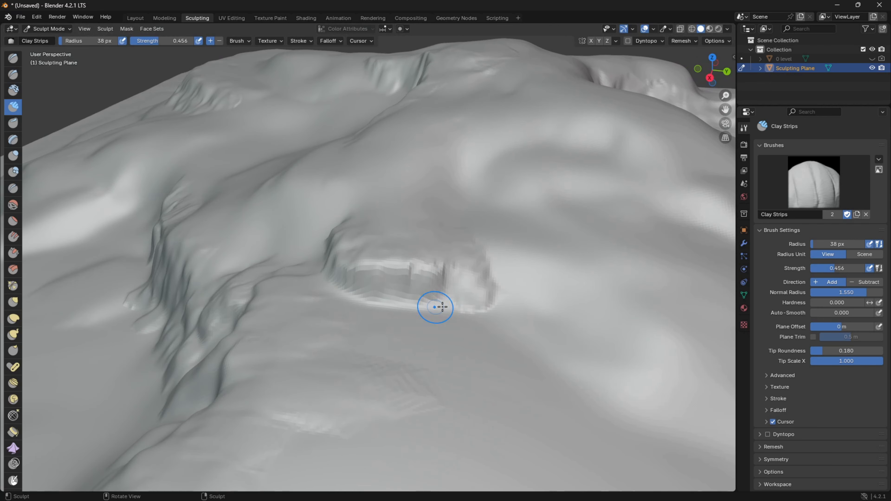
{"action": "middle_click_drag", "start_coordinate": [380, 281], "coordinate": [395, 280]}
{"action": "mouse_move", "coordinate": [489, 397]}
{"action": "left_mouse_down"}
{"action": "mouse_move", "coordinate": [513, 379]}
{"action": "mouse_move", "coordinate": [381, 346]}
{"action": "mouse_move", "coordinate": [394, 422]}
{"action": "mouse_move", "coordinate": [529, 441]}
{"action": "mouse_move", "coordinate": [388, 478]}
{"action": "mouse_move", "coordinate": [378, 456]}
{"action": "left_mouse_up"}
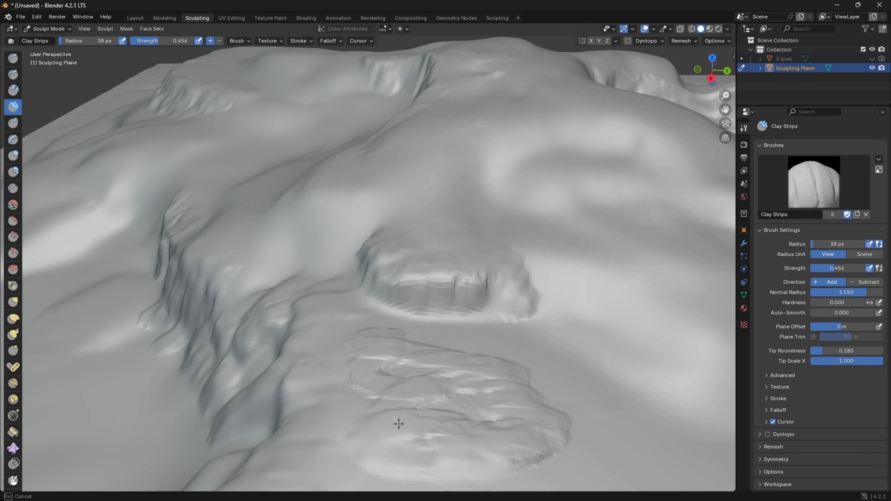
{"action": "left_click_drag", "start_coordinate": [475, 441], "coordinate": [393, 393]}
{"action": "mouse_move", "coordinate": [397, 359]}
{"action": "left_mouse_down"}
{"action": "mouse_move", "coordinate": [378, 355]}
{"action": "mouse_move", "coordinate": [490, 380]}
{"action": "left_mouse_up"}
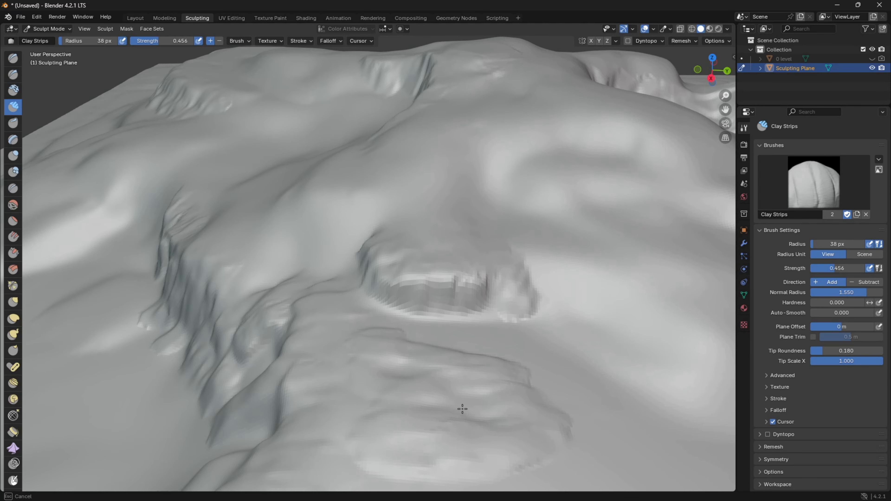
{"action": "mouse_move", "coordinate": [558, 378]}
{"action": "middle_mouse_down"}
{"action": "mouse_move", "coordinate": [563, 361]}
{"action": "mouse_move", "coordinate": [597, 360]}
{"action": "middle_mouse_up"}
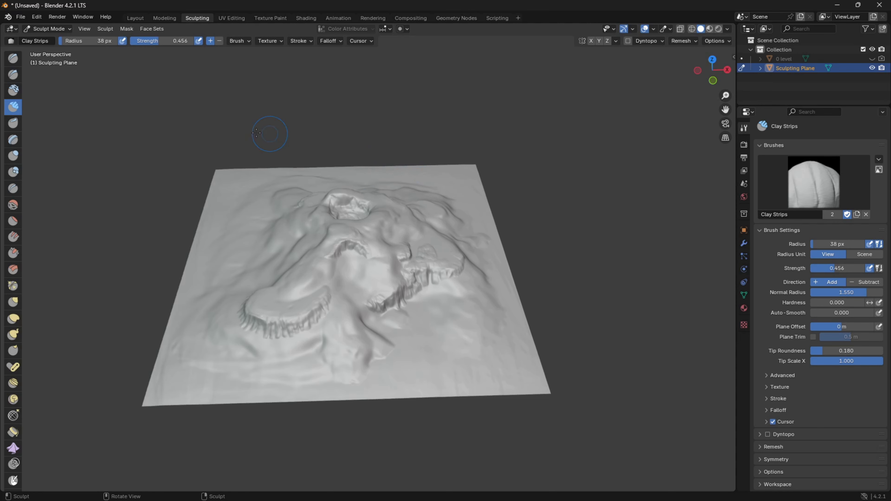
Switch to the Layout workspace, add a new material to the sculpting plane and name it DisplacementMap.
{"action": "left_click", "coordinate": [135, 18]}
{"action": "mouse_move", "coordinate": [265, 109]}
{"action": "middle_mouse_down"}
{"action": "mouse_move", "coordinate": [468, 98]}
{"action": "mouse_move", "coordinate": [696, 220]}
{"action": "middle_mouse_up"}
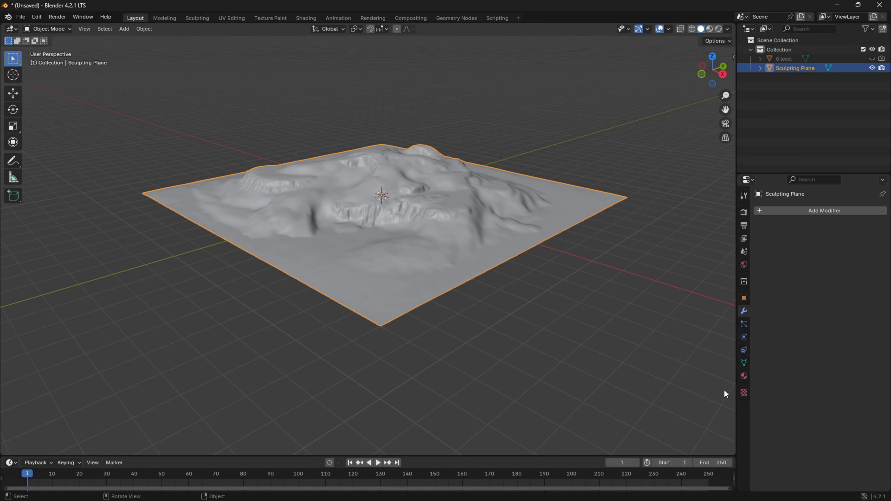
{"action": "left_click", "coordinate": [743, 376]}
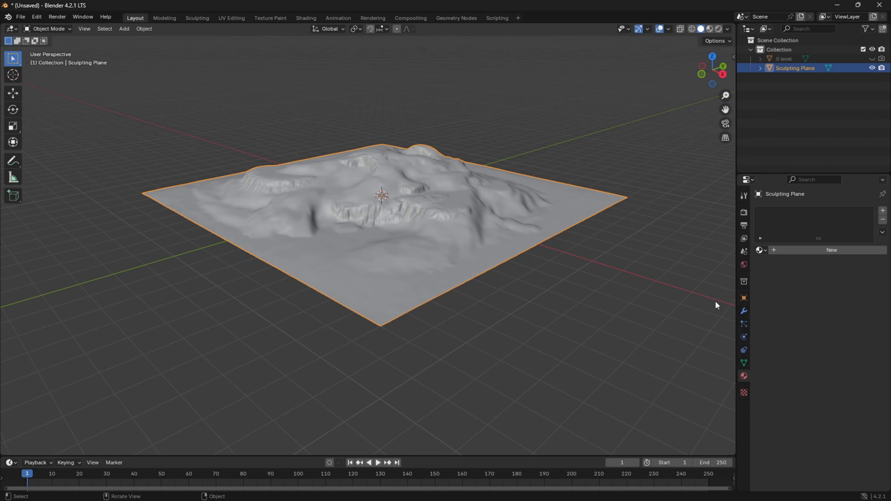
{"action": "left_click", "coordinate": [791, 250]}
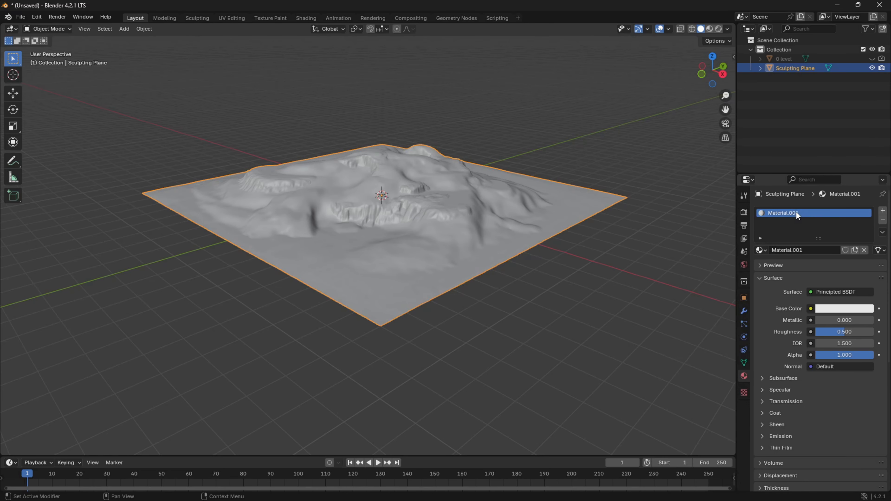
{"action": "type", "text": "Dis"}
{"action": "key", "text": "Return"}
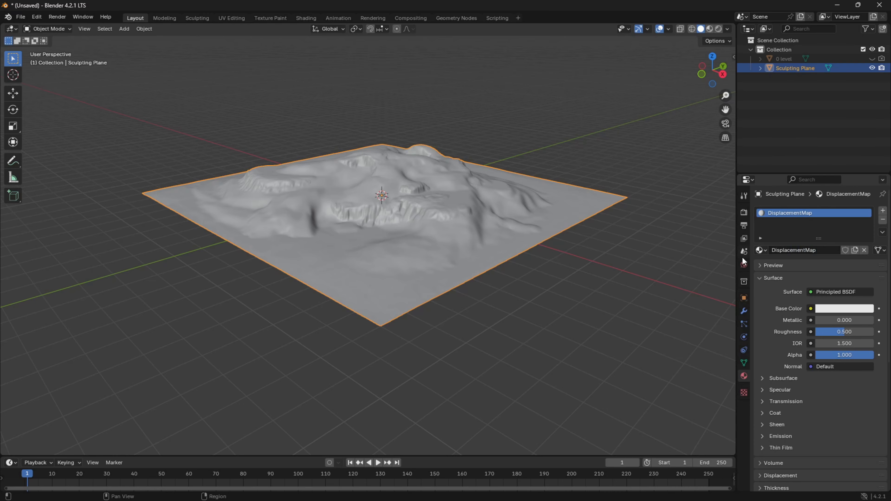
Switch to the Shading workspace and delete the Principled BSDF node from the DisplacementMap material.
{"action": "left_click", "coordinate": [305, 18]}
{"action": "scroll", "coordinate": [349, 371], "scroll_direction": "down", "scroll_amount": 1}
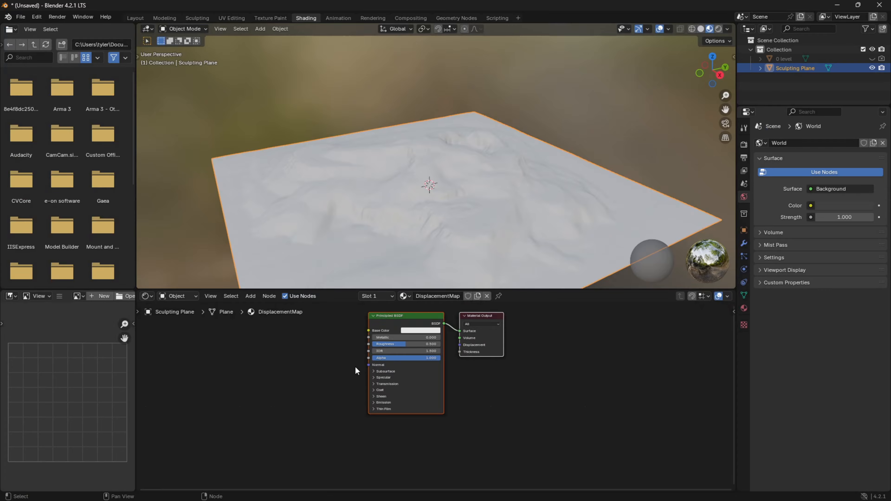
{"action": "left_click", "coordinate": [383, 319]}
{"action": "key", "text": "x"}
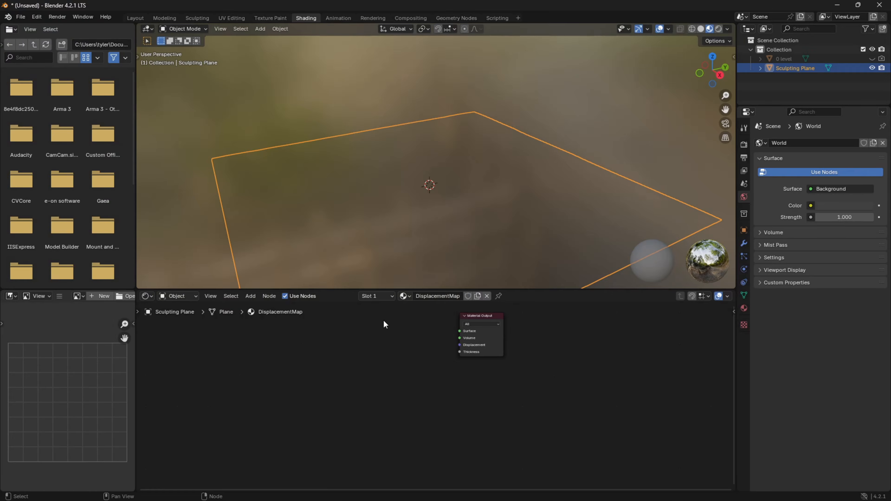
{"action": "middle_click_drag", "start_coordinate": [386, 330], "coordinate": [413, 318]}
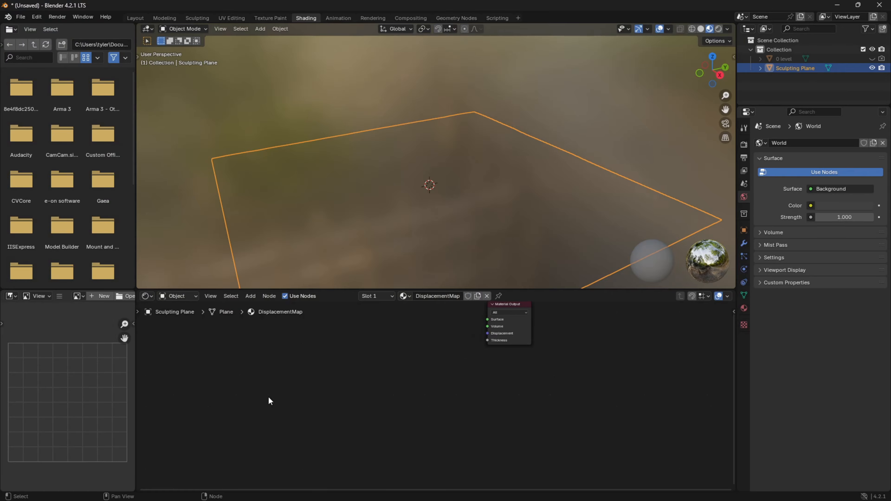
Add a Geometry input node to the DisplacementMap material, well ahead of the Material Output.
{"action": "right_click", "coordinate": [283, 382]}
{"action": "mouse_move", "coordinate": [282, 382]}
{"action": "mouse_move", "coordinate": [362, 411]}
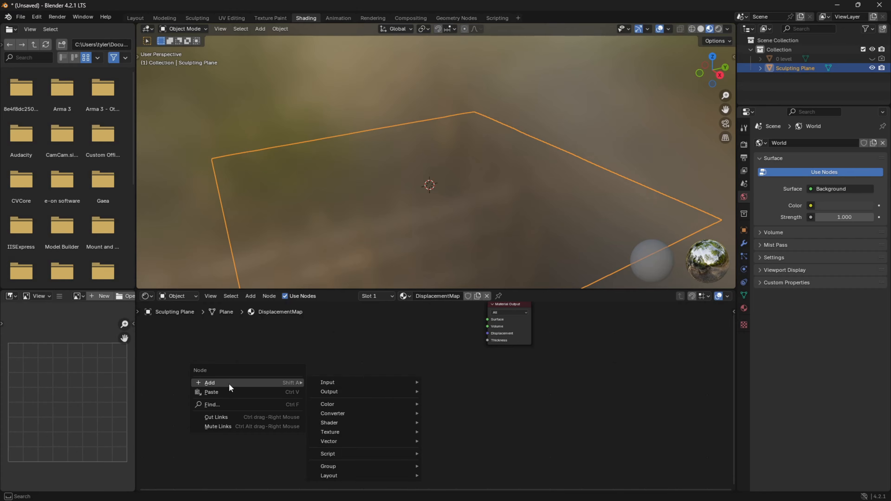
{"action": "mouse_move", "coordinate": [366, 390]}
{"action": "type", "text": "ge"}
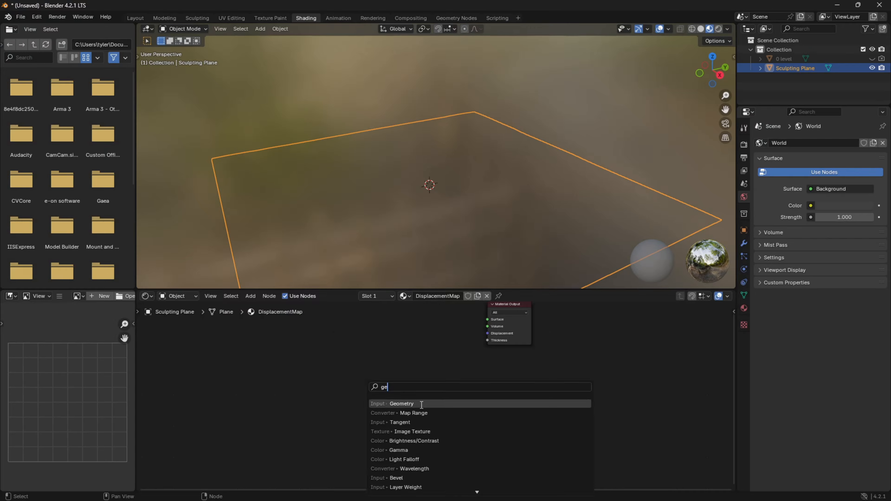
{"action": "left_click", "coordinate": [419, 403]}
{"action": "left_click", "coordinate": [255, 344]}
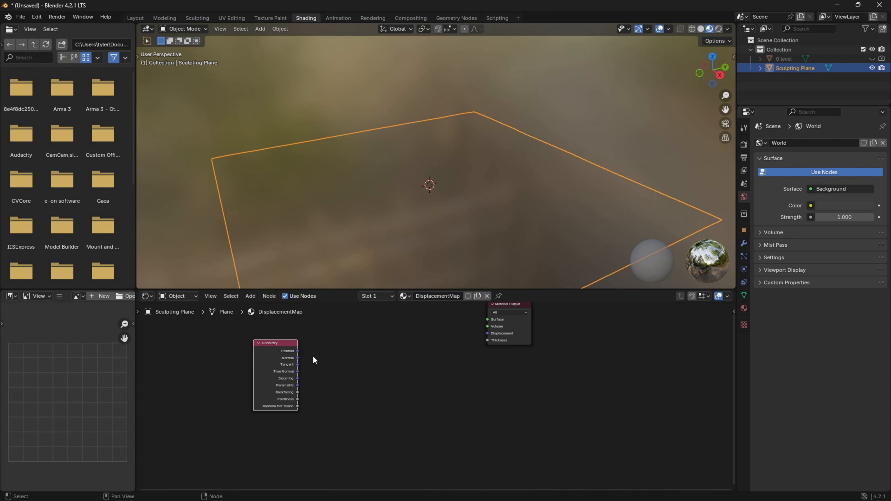
Add a Separate XYZ node beside the Geometry node and connect Geometry's Position output to its Vector input.
{"action": "right_click", "coordinate": [339, 367]}
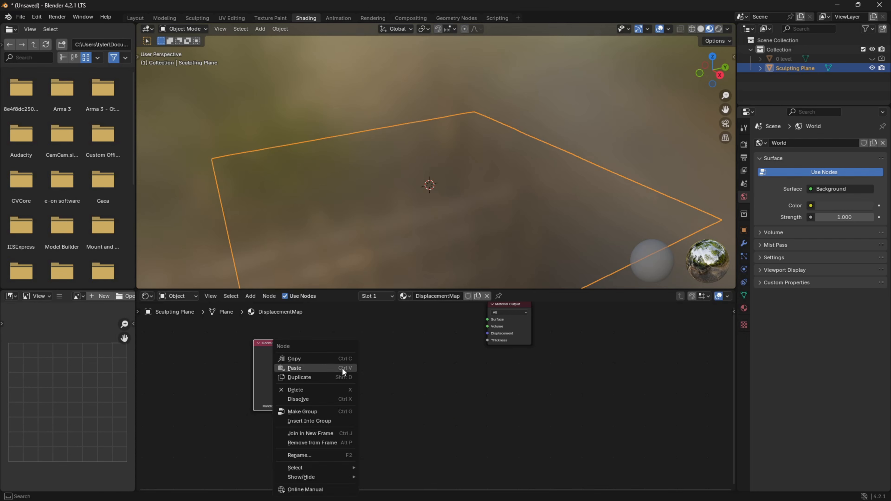
{"action": "left_click", "coordinate": [358, 375]}
{"action": "key", "text": "shift+a"}
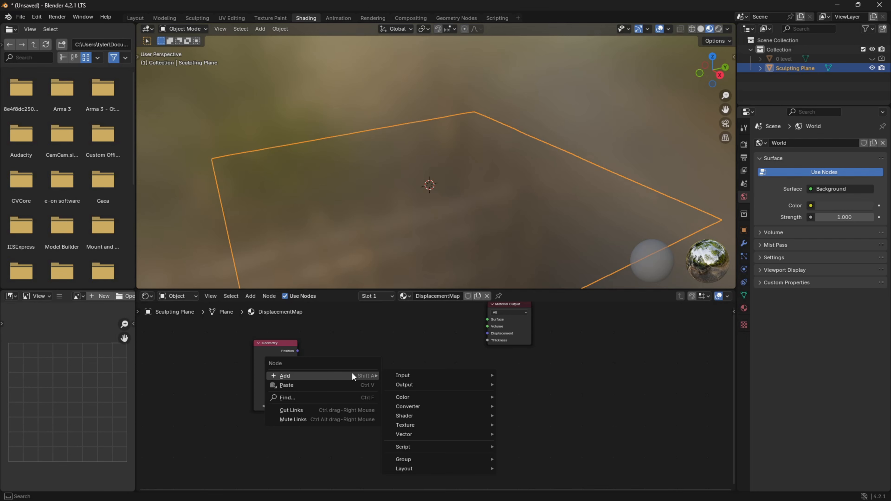
{"action": "type", "text": "sepr"}
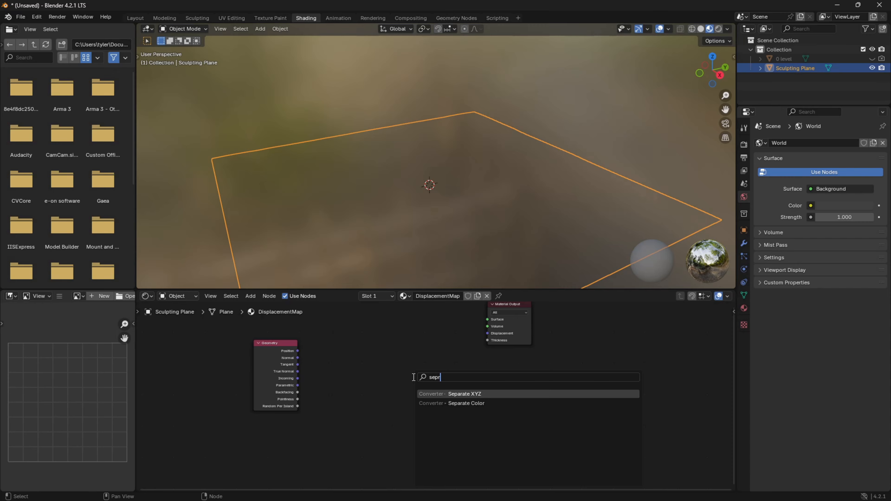
{"action": "key", "text": "BackSpace"}
{"action": "type", "text": "er"}
{"action": "key", "text": "Return"}
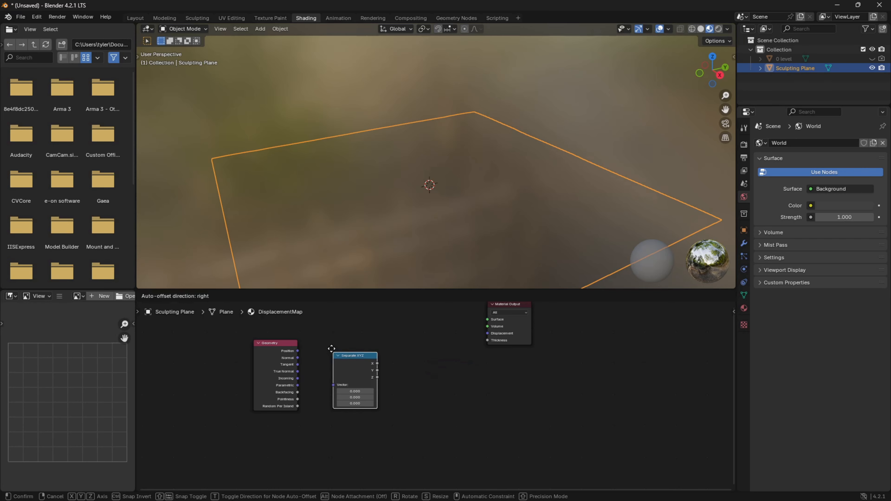
{"action": "left_click", "coordinate": [295, 351]}
{"action": "left_click_drag", "start_coordinate": [298, 351], "coordinate": [328, 378]}
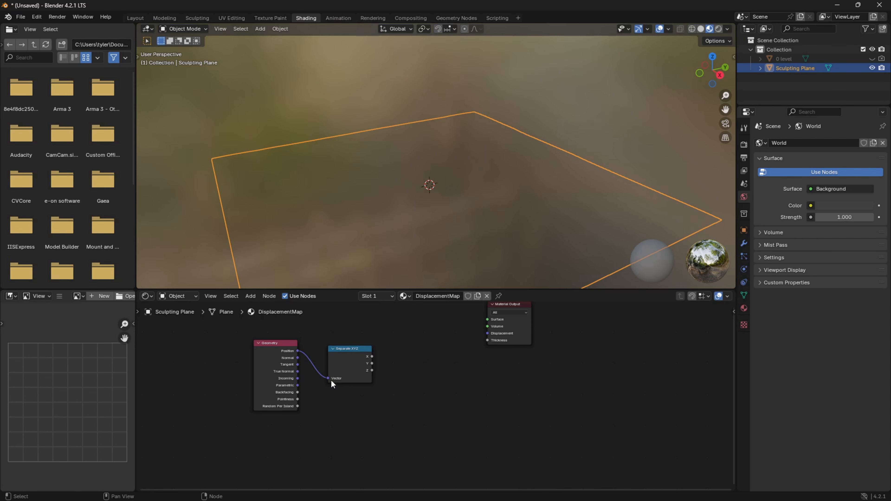
Connect the Separate XYZ node's Z output to the Material Output's Surface and inspect the terrain's height shading from several sides.
{"action": "left_click_drag", "start_coordinate": [372, 370], "coordinate": [486, 319]}
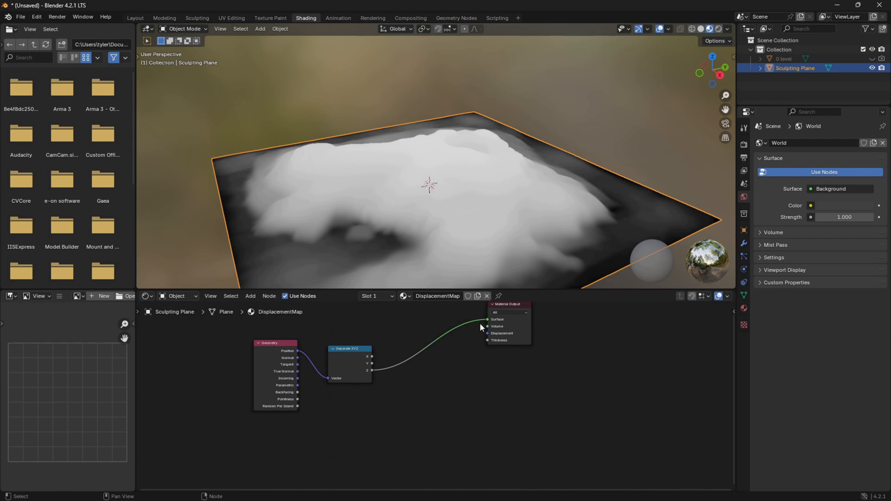
{"action": "mouse_move", "coordinate": [414, 190]}
{"action": "middle_mouse_down"}
{"action": "mouse_move", "coordinate": [490, 192]}
{"action": "mouse_move", "coordinate": [506, 176]}
{"action": "mouse_move", "coordinate": [488, 189]}
{"action": "middle_mouse_up"}
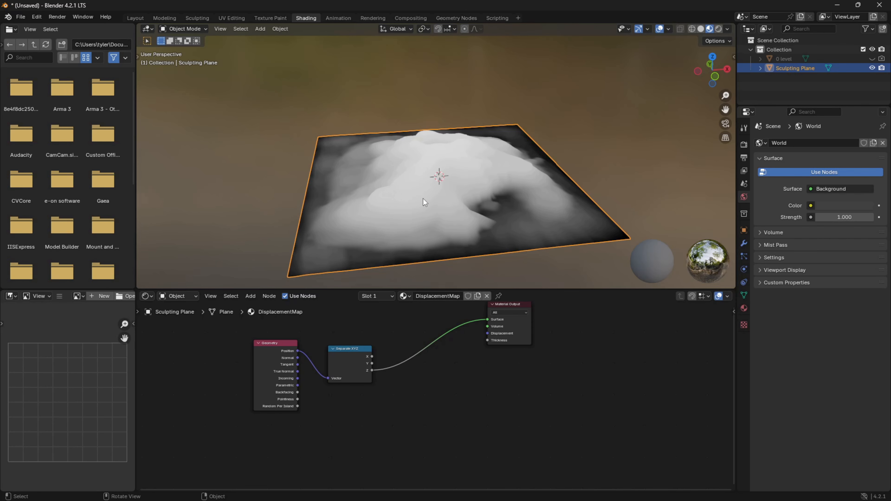
{"action": "middle_click_drag", "start_coordinate": [464, 205], "coordinate": [354, 205]}
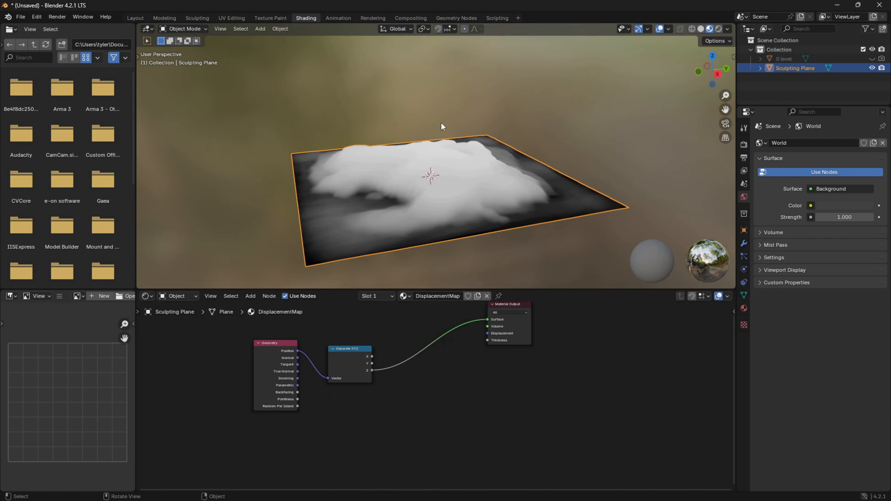
{"action": "middle_click_drag", "start_coordinate": [317, 252], "coordinate": [392, 223]}
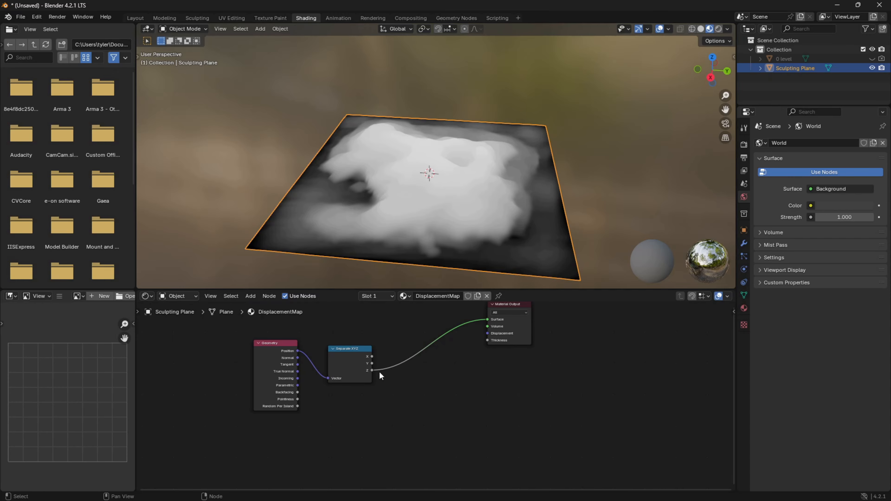
Add a Multiply math node fed by the Z output of Separate XYZ.
{"action": "left_click_drag", "start_coordinate": [372, 370], "coordinate": [400, 383]}
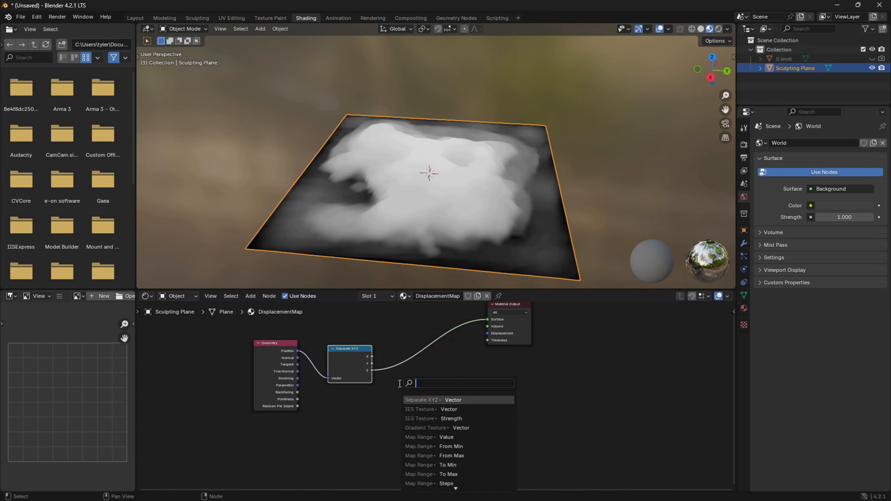
{"action": "type", "text": "mul"}
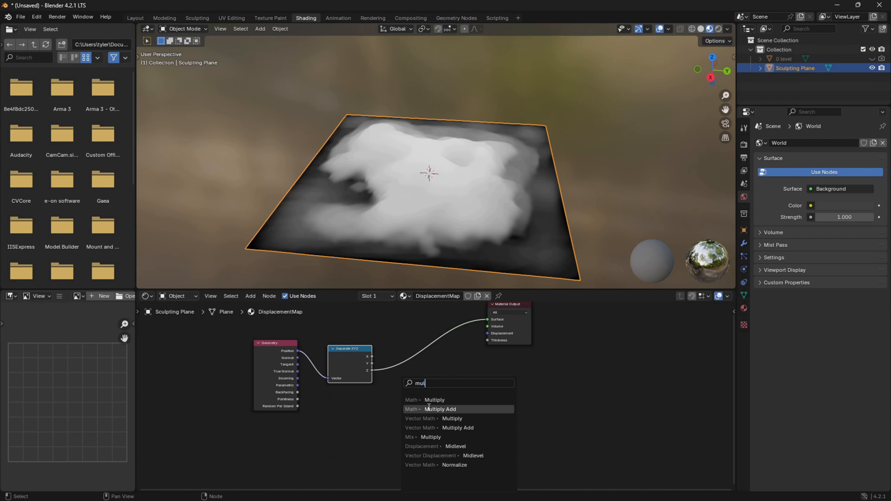
{"action": "left_click", "coordinate": [435, 400]}
{"action": "left_click", "coordinate": [418, 387]}
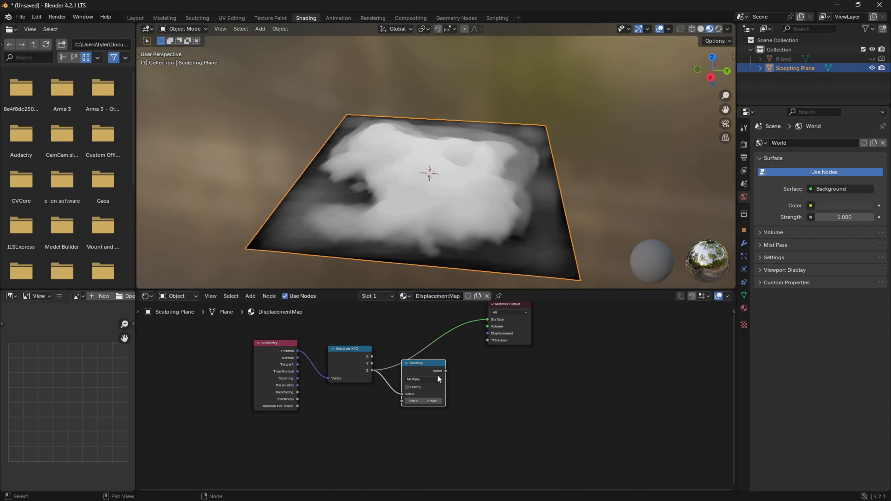
Add a Clamp node after Multiply and connect its Result to the Material Output's Surface.
{"action": "right_click", "coordinate": [476, 402]}
{"action": "key", "text": "shift+a"}
{"action": "type", "text": "clamp"}
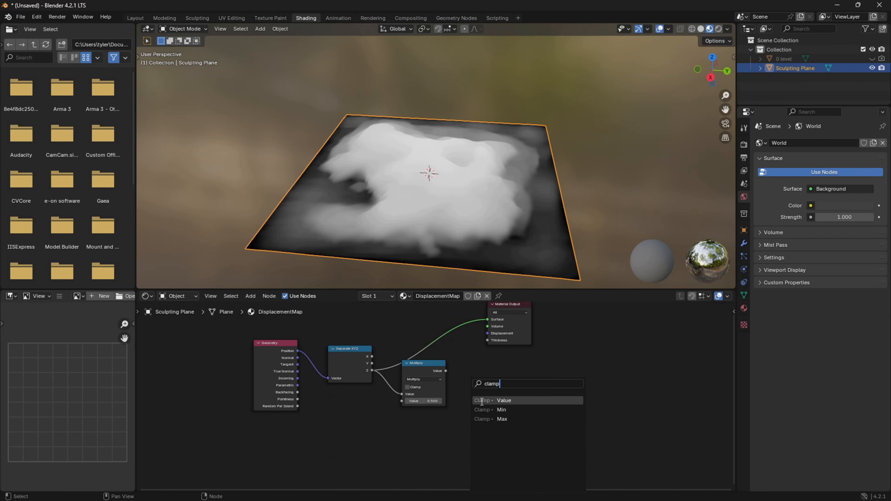
{"action": "left_click", "coordinate": [482, 401]}
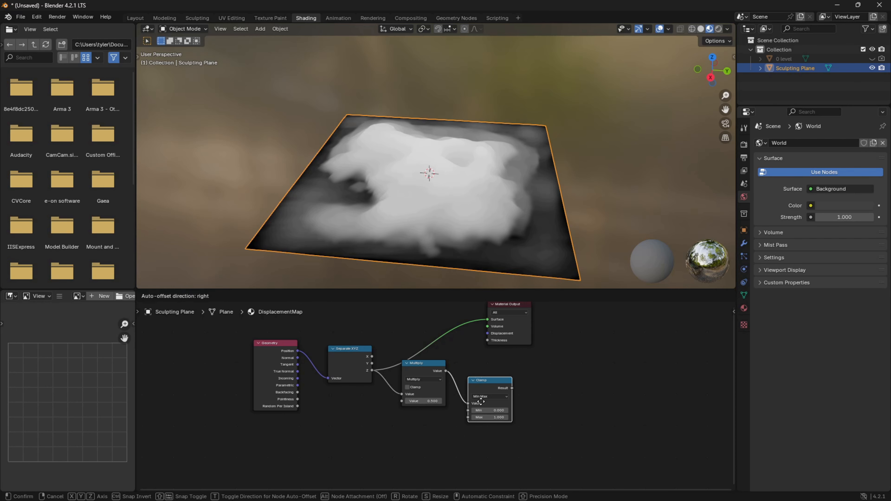
{"action": "left_click", "coordinate": [481, 400]}
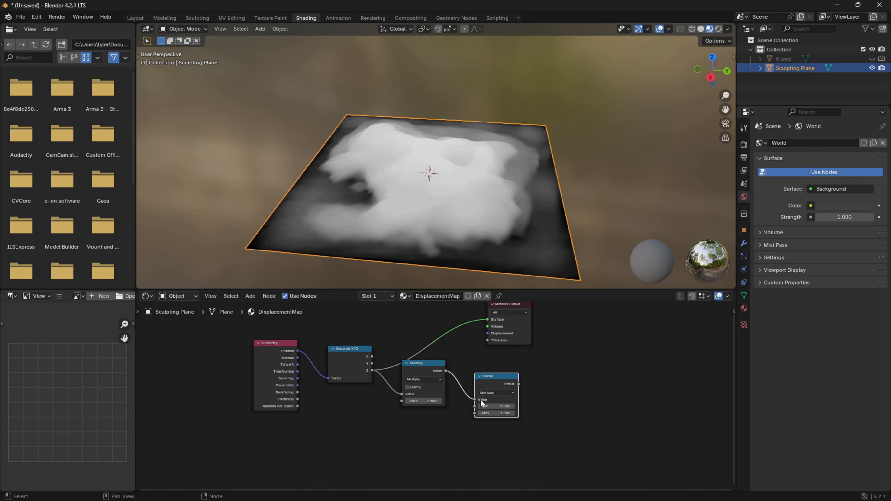
{"action": "left_click_drag", "start_coordinate": [519, 383], "coordinate": [488, 319]}
{"action": "middle_click_drag", "start_coordinate": [590, 432], "coordinate": [604, 408]}
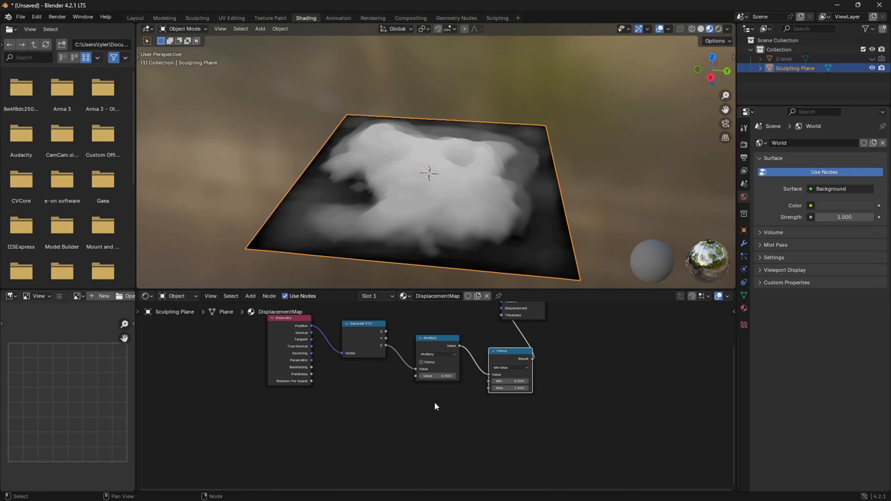
Set the Multiply node's value to 5.
{"action": "scroll", "coordinate": [451, 386], "scroll_direction": "up", "scroll_amount": 1}
{"action": "left_click", "coordinate": [449, 377]}
{"action": "left_click", "coordinate": [438, 375]}
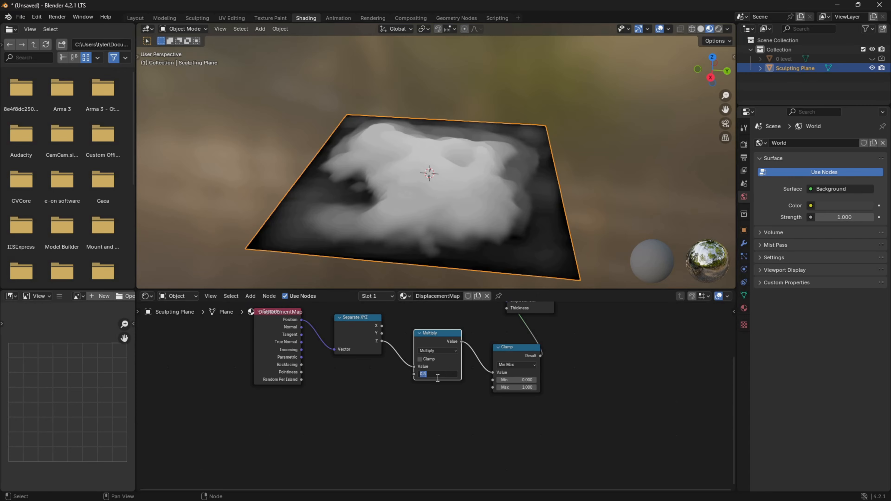
{"action": "key", "text": "Return"}
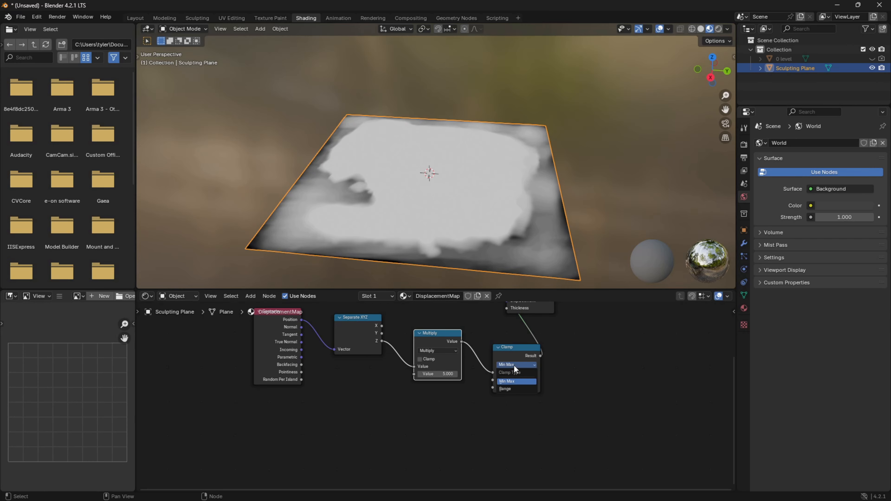
Replace the Clamp node with a Math node set to Greater Than, placed after Multiply.
{"action": "left_click", "coordinate": [518, 354]}
{"action": "key", "text": "x"}
{"action": "right_click", "coordinate": [517, 354]}
{"action": "mouse_move", "coordinate": [501, 357]}
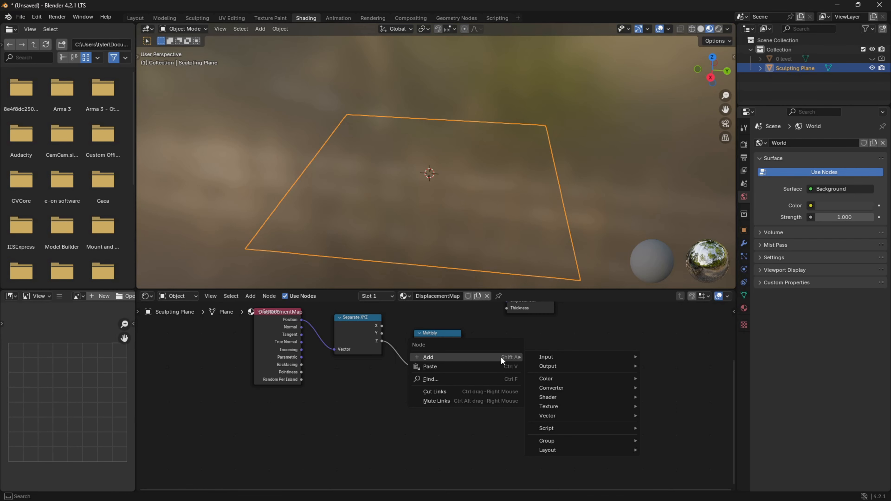
{"action": "type", "text": "math"}
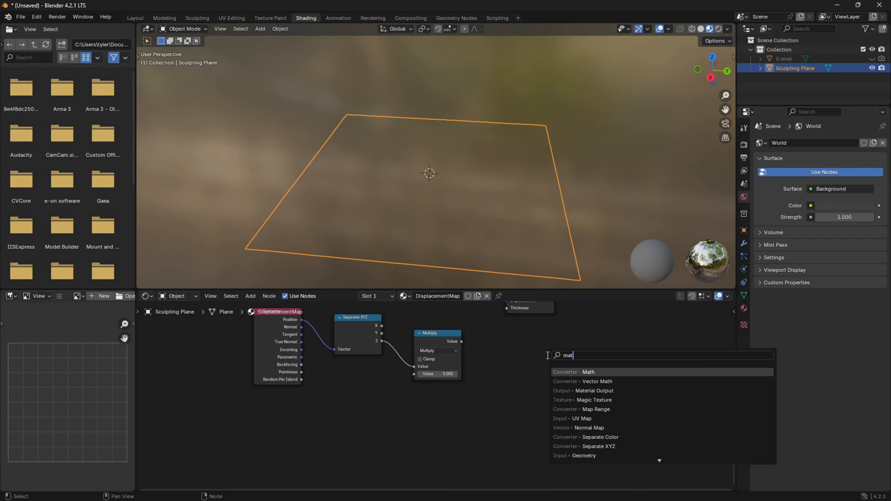
{"action": "left_click", "coordinate": [562, 374]}
{"action": "left_click", "coordinate": [562, 374]}
{"action": "left_click_drag", "start_coordinate": [615, 383], "coordinate": [501, 339]}
{"action": "left_click", "coordinate": [502, 353]}
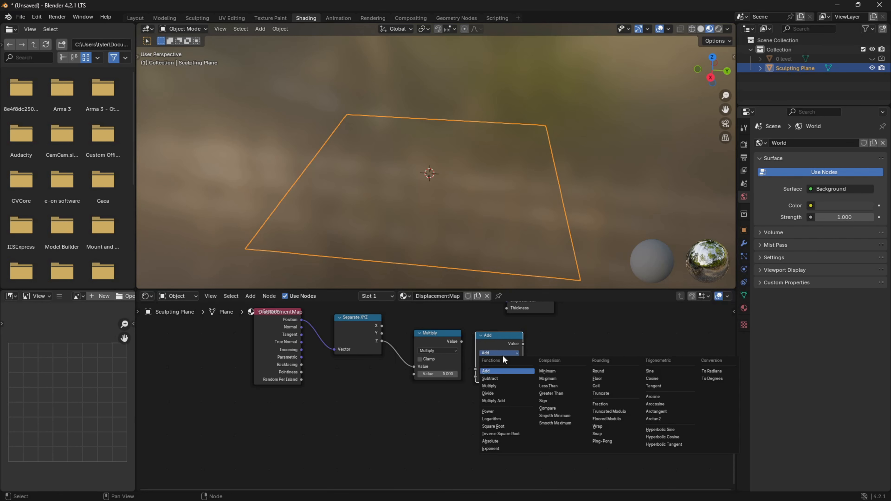
{"action": "left_click", "coordinate": [558, 391]}
Connect Multiply to the Greater Than node's Value and its output to Surface, and view the black-and-white mask from the side.
{"action": "left_click", "coordinate": [509, 369]}
{"action": "type", "text": "1"}
{"action": "key", "text": "Return"}
{"action": "left_click_drag", "start_coordinate": [461, 341], "coordinate": [476, 368]}
{"action": "mouse_move", "coordinate": [522, 344]}
{"action": "left_mouse_down"}
{"action": "mouse_move", "coordinate": [518, 296]}
{"action": "mouse_move", "coordinate": [505, 329]}
{"action": "mouse_move", "coordinate": [504, 318]}
{"action": "mouse_move", "coordinate": [507, 345]}
{"action": "left_mouse_up"}
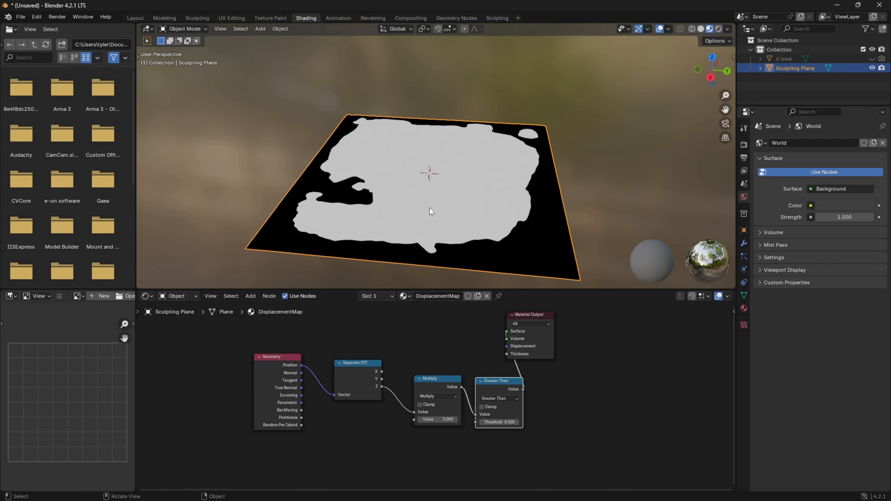
{"action": "middle_click_drag", "start_coordinate": [394, 259], "coordinate": [419, 234]}
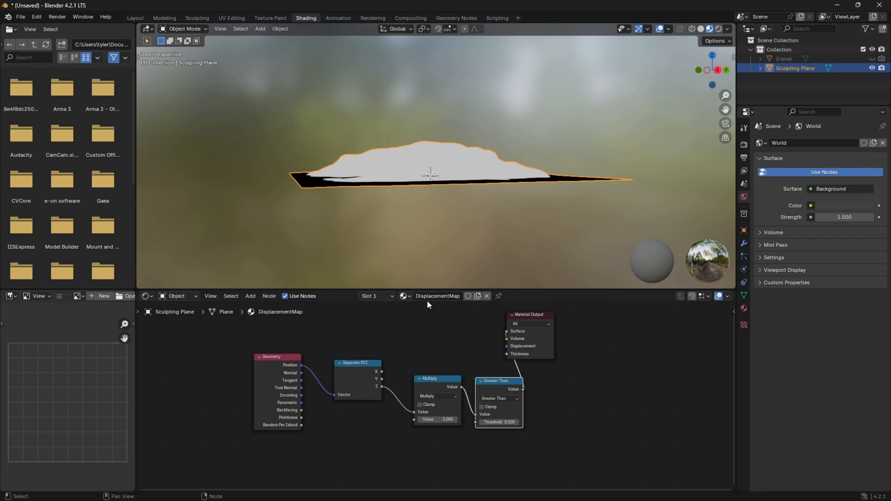
Try Multiply values of 1 and 0.5 while viewing the mountain's profile up close.
{"action": "left_click", "coordinate": [451, 420]}
{"action": "type", "text": "1"}
{"action": "key", "text": "Return"}
{"action": "mouse_move", "coordinate": [398, 116]}
{"action": "middle_mouse_down"}
{"action": "mouse_move", "coordinate": [394, 81]}
{"action": "mouse_move", "coordinate": [431, 125]}
{"action": "mouse_move", "coordinate": [448, 110]}
{"action": "mouse_move", "coordinate": [445, 127]}
{"action": "middle_mouse_up"}
{"action": "left_click", "coordinate": [448, 420]}
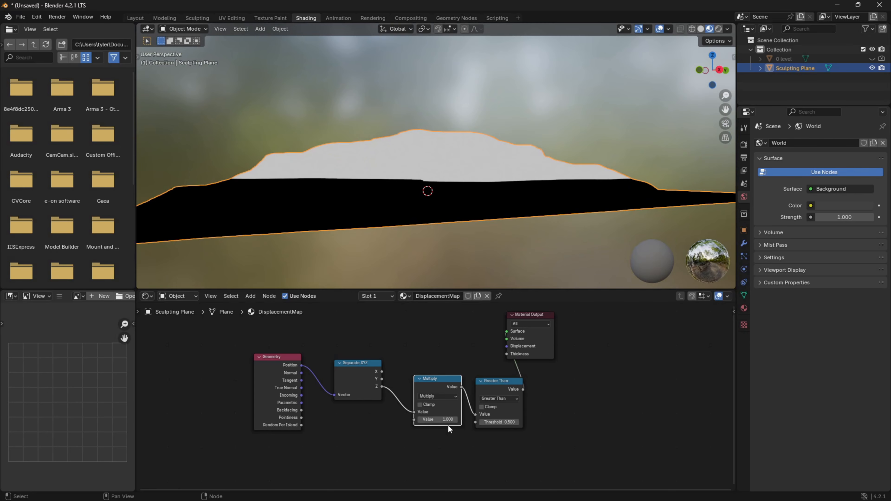
{"action": "type", "text": ".5"}
{"action": "key", "text": "Return"}
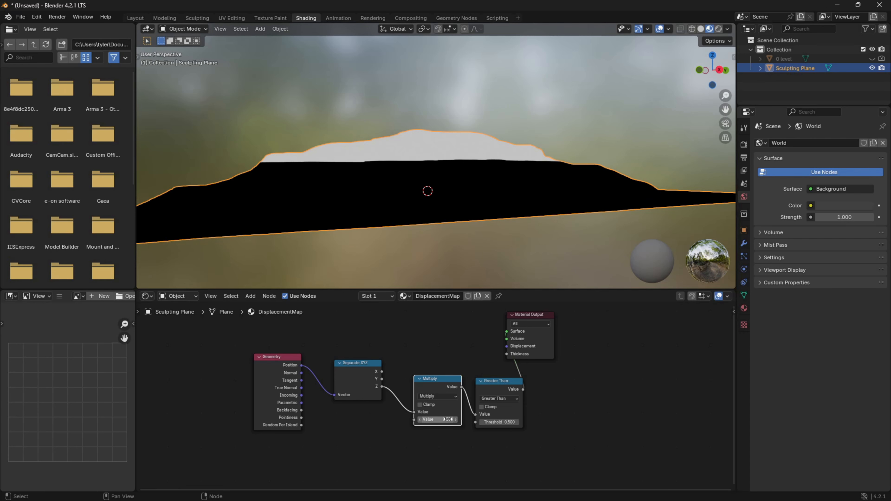
Try lower Multiply values of 0.3 and 0.2 and check the mask at the terrain's summit.
{"action": "left_click", "coordinate": [448, 419]}
{"action": "type", "text": ".3"}
{"action": "key", "text": "Return"}
{"action": "middle_click_drag", "start_coordinate": [448, 422], "coordinate": [447, 418]}
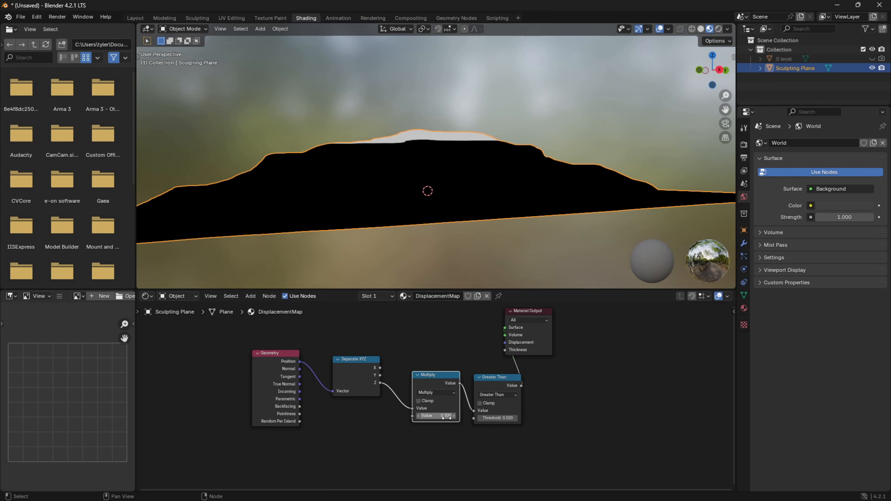
{"action": "left_click", "coordinate": [446, 416]}
{"action": "type", "text": ".2"}
{"action": "key", "text": "Return"}
{"action": "middle_click_drag", "start_coordinate": [491, 164], "coordinate": [482, 179]}
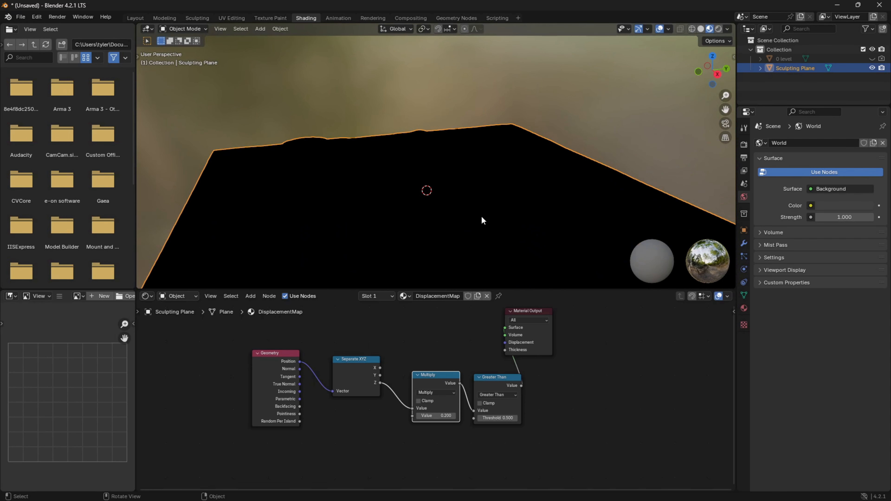
Set the Multiply node's value to 0.25.
{"action": "left_click", "coordinate": [445, 416]}
{"action": "type", "text": ".25"}
{"action": "key", "text": "Return"}
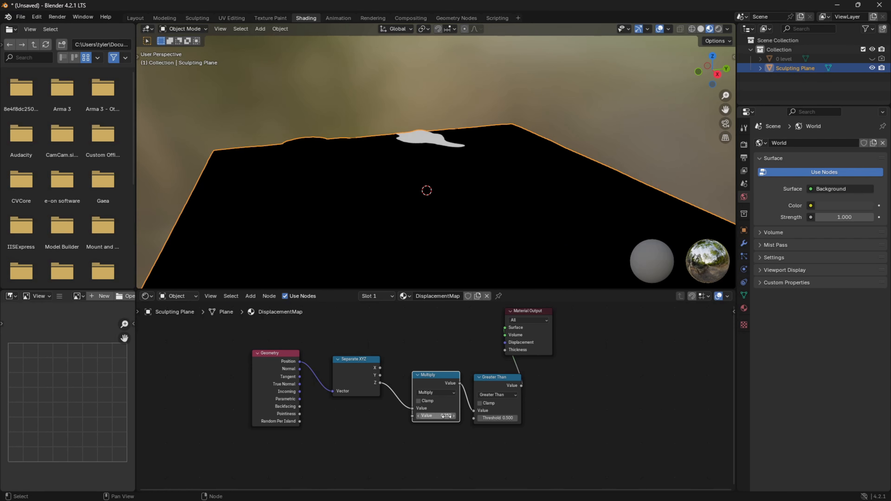
Try Multiply values of 0.225, 0.24 and 0.23 to find where the white mask just reaches the terrain's summit.
{"action": "left_click", "coordinate": [446, 416]}
{"action": "type", "text": ".225"}
{"action": "key", "text": "Return"}
{"action": "left_click", "coordinate": [446, 417]}
{"action": "type", "text": ".24"}
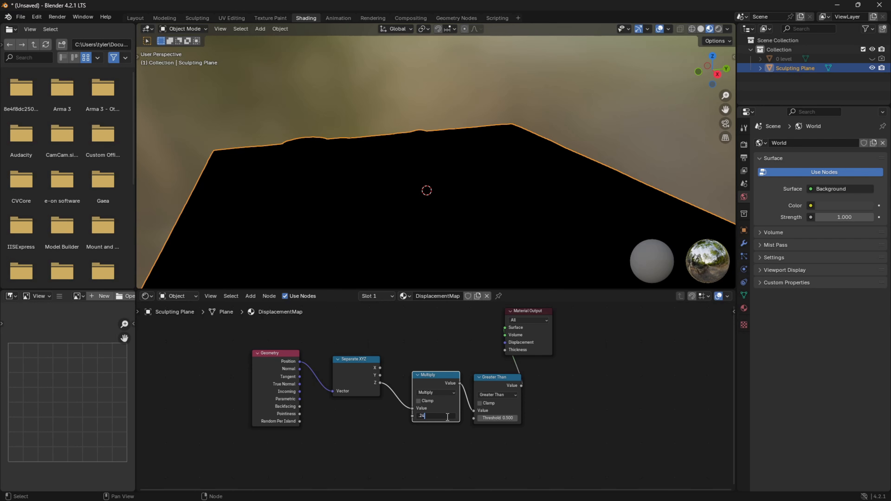
{"action": "key", "text": "Return"}
{"action": "left_click", "coordinate": [446, 416]}
{"action": "type", "text": ".23"}
{"action": "key", "text": "Return"}
Try finer Multiply values of 0.235, 0.232 and 0.237 against the mask at the summit.
{"action": "left_click", "coordinate": [446, 417]}
{"action": "type", "text": ".235"}
{"action": "key", "text": "Return"}
{"action": "left_click", "coordinate": [446, 417]}
{"action": "type", "text": ".232"}
{"action": "key", "text": "Return"}
{"action": "left_click", "coordinate": [446, 417]}
{"action": "type", "text": ".237"}
{"action": "key", "text": "Return"}
Set the Multiply node's value to 0.234 and check the mask on the peak from a low angle.
{"action": "left_click", "coordinate": [446, 417]}
{"action": "type", "text": "0.234"}
{"action": "key", "text": "Return"}
{"action": "middle_click_drag", "start_coordinate": [463, 81], "coordinate": [461, 197]}
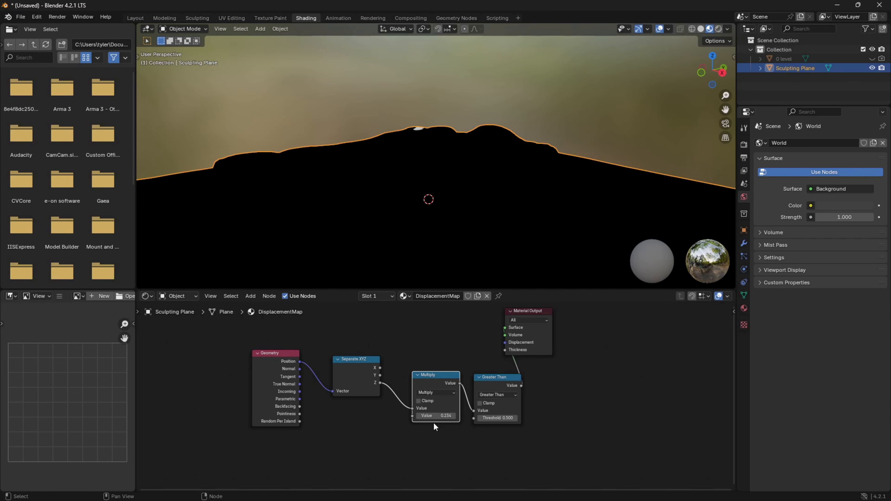
Connect the Multiply output directly to the Material Output's Surface and delete the Greater Than node.
{"action": "left_click_drag", "start_coordinate": [460, 383], "coordinate": [506, 327]}
{"action": "scroll", "coordinate": [412, 229], "scroll_direction": "down", "scroll_amount": 3}
{"action": "left_click", "coordinate": [487, 378]}
{"action": "key", "text": "x"}
Deselect the plane and examine the terrain's grayscale height shading from several sides.
{"action": "left_click", "coordinate": [445, 416]}
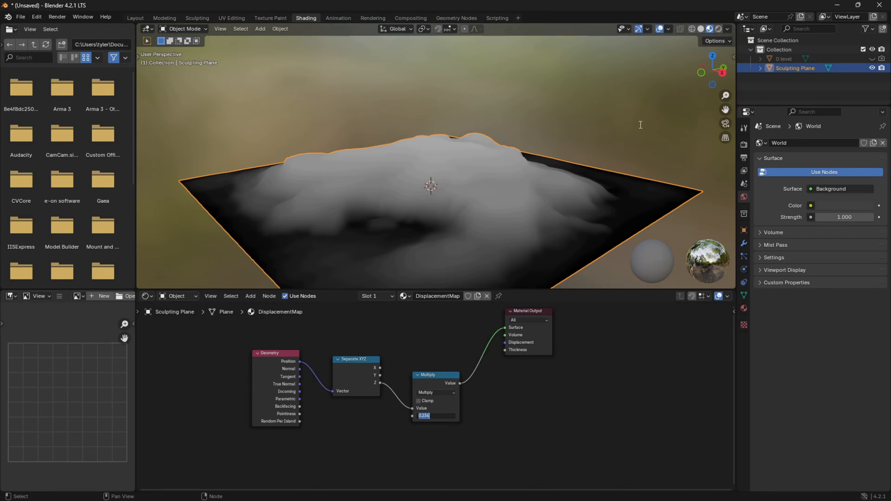
{"action": "left_click", "coordinate": [611, 138]}
{"action": "right_click", "coordinate": [610, 112]}
{"action": "left_click", "coordinate": [554, 103]}
{"action": "mouse_move", "coordinate": [552, 105]}
{"action": "middle_mouse_down"}
{"action": "mouse_move", "coordinate": [423, 117]}
{"action": "mouse_move", "coordinate": [249, 224]}
{"action": "middle_mouse_up"}
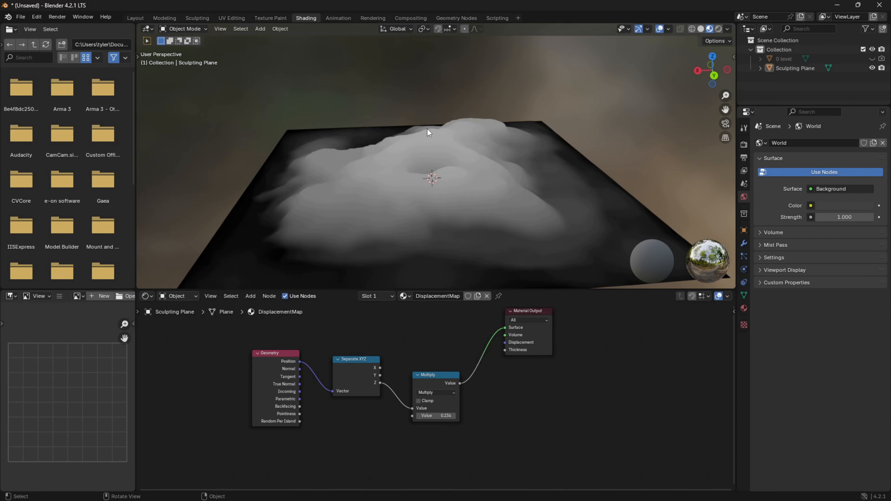
{"action": "mouse_move", "coordinate": [427, 133]}
{"action": "middle_mouse_down"}
{"action": "mouse_move", "coordinate": [518, 105]}
{"action": "mouse_move", "coordinate": [512, 124]}
{"action": "middle_mouse_up"}
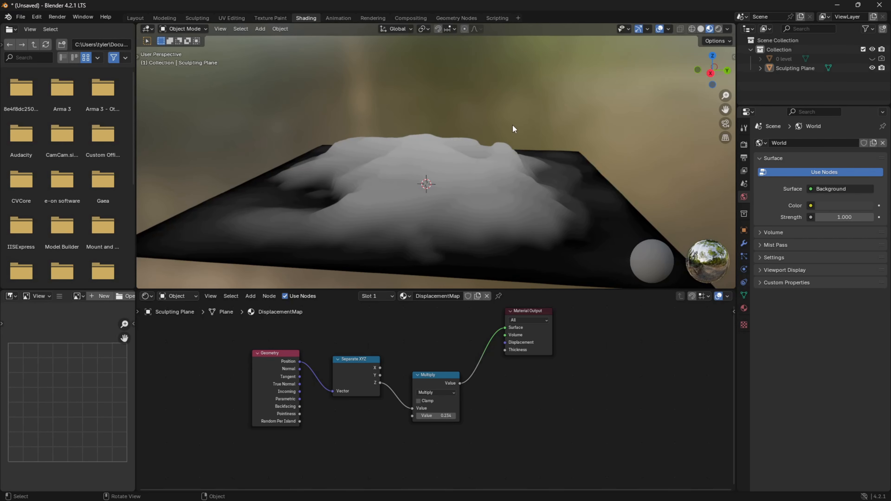
Enter a new value for the Multiply node.
{"action": "left_click", "coordinate": [443, 417]}
{"action": "type", "text": "0."}
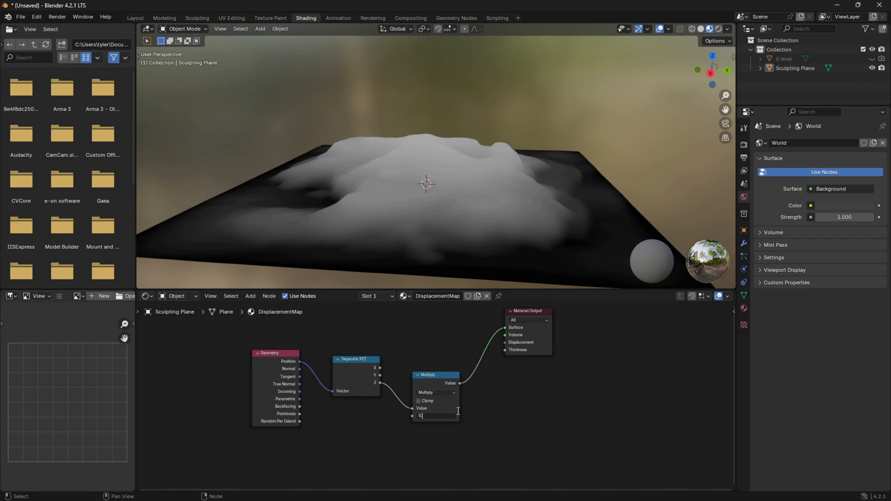
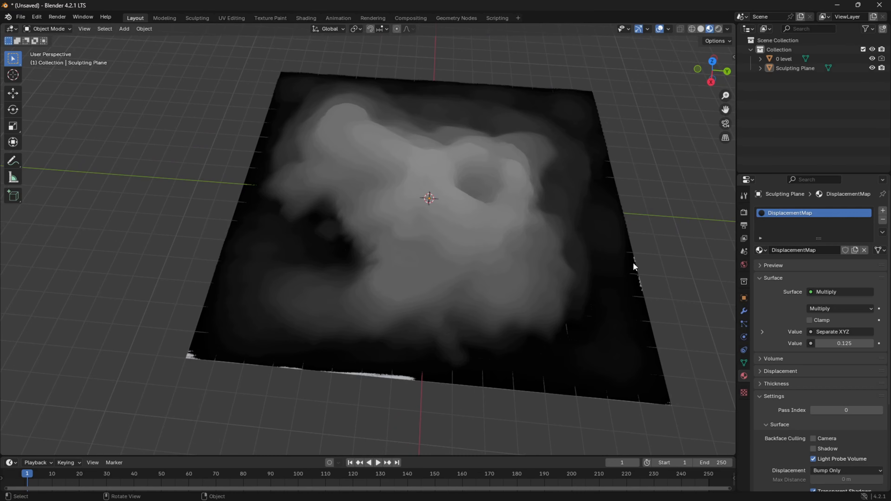
Hide the 0 level object so only the Sculpting Plane shows in the viewport.
{"action": "middle_click_drag", "start_coordinate": [632, 262], "coordinate": [452, 194]}
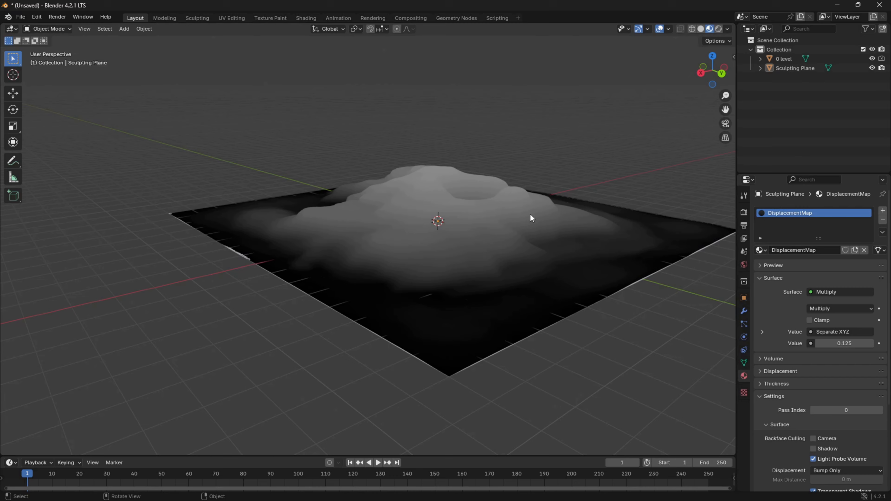
{"action": "middle_click_drag", "start_coordinate": [369, 290], "coordinate": [288, 230]}
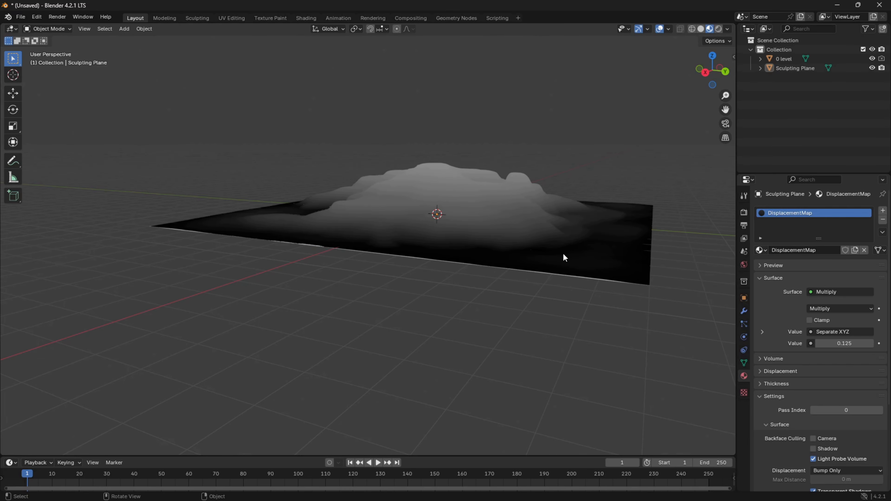
{"action": "left_click", "coordinate": [872, 60]}
{"action": "middle_click_drag", "start_coordinate": [453, 87], "coordinate": [450, 307]}
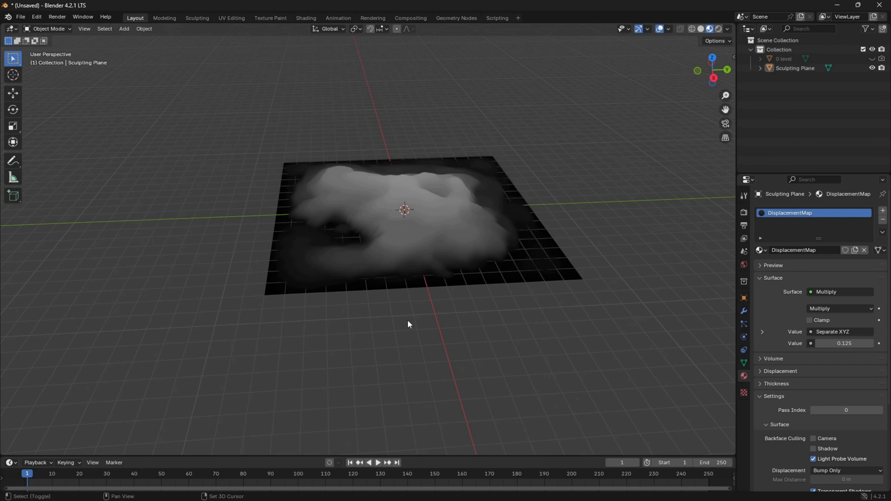
{"action": "key", "text": "shift+a"}
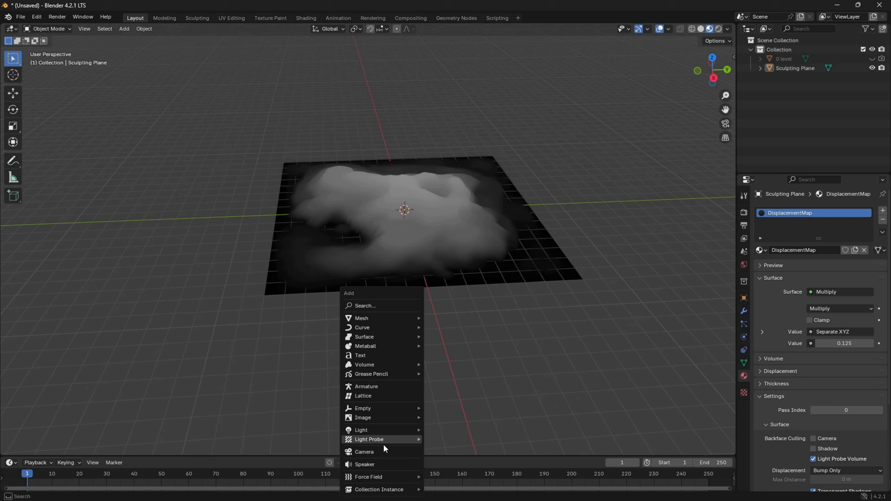
{"action": "left_click", "coordinate": [379, 453]}
{"action": "middle_click_drag", "start_coordinate": [389, 390], "coordinate": [486, 343]}
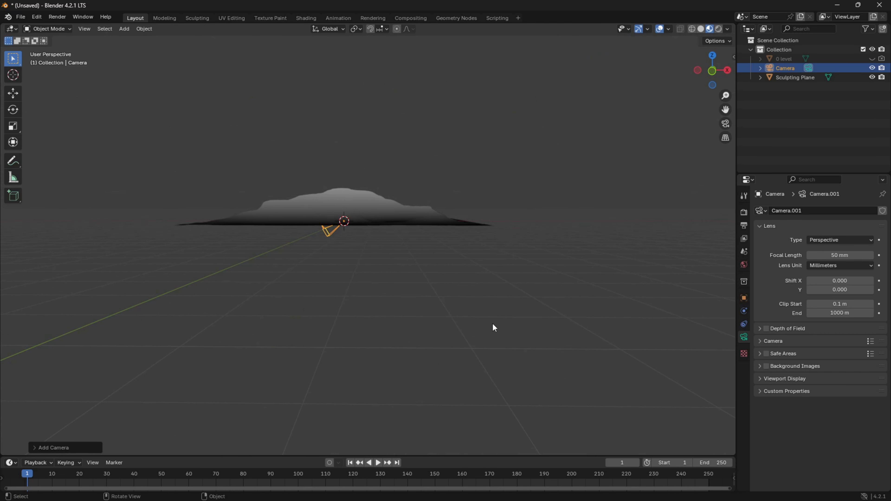
{"action": "middle_click_drag", "start_coordinate": [461, 312], "coordinate": [410, 276]}
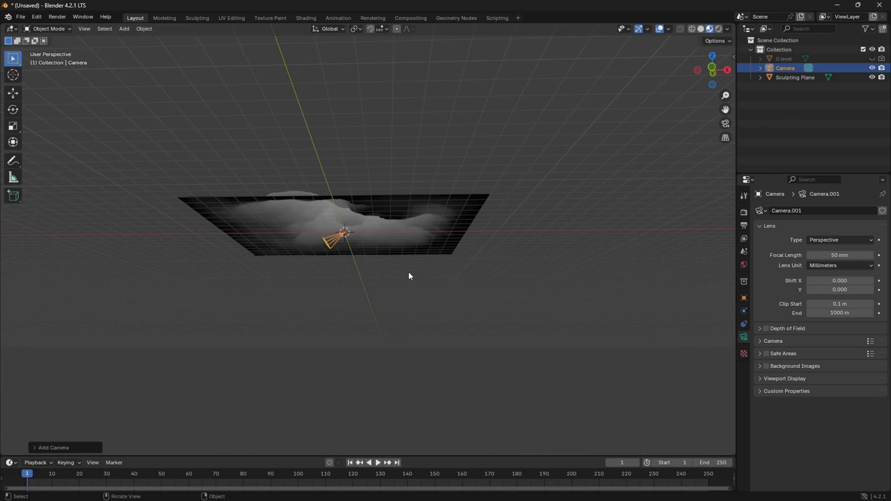
{"action": "key", "text": "x"}
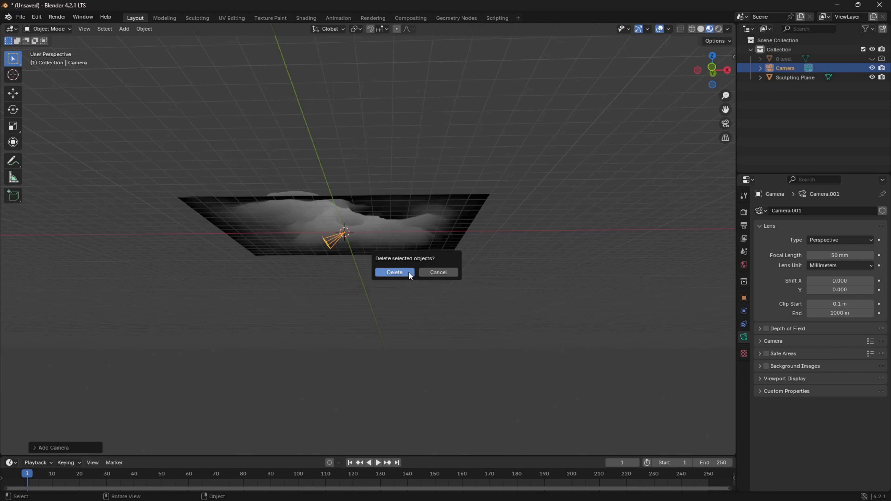
{"action": "left_click", "coordinate": [395, 272]}
Align to the top view and add a camera at the terrain's centre, facing straight down.
{"action": "key", "text": "KP_7"}
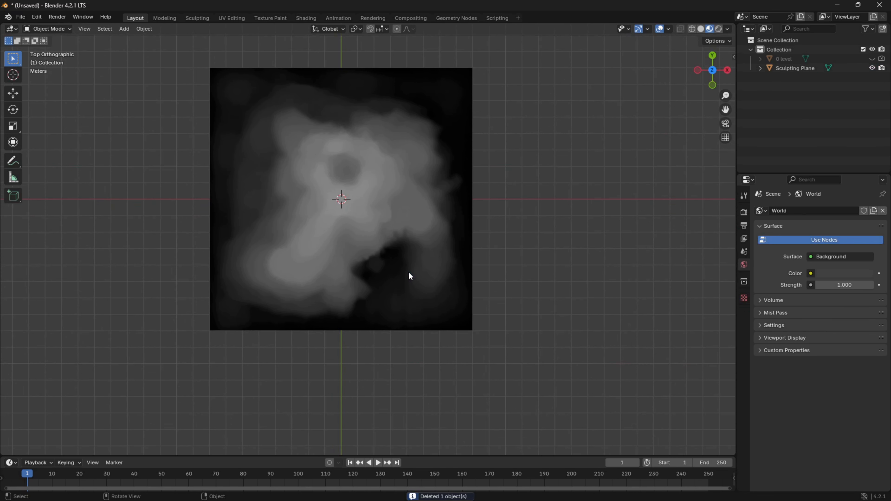
{"action": "key", "text": "ctrl+a"}
{"action": "key", "text": "Escape"}
{"action": "key", "text": "shift+a"}
{"action": "left_click", "coordinate": [408, 272]}
{"action": "middle_click_drag", "start_coordinate": [408, 271], "coordinate": [464, 311]}
{"action": "middle_click_drag", "start_coordinate": [362, 337], "coordinate": [361, 353]}
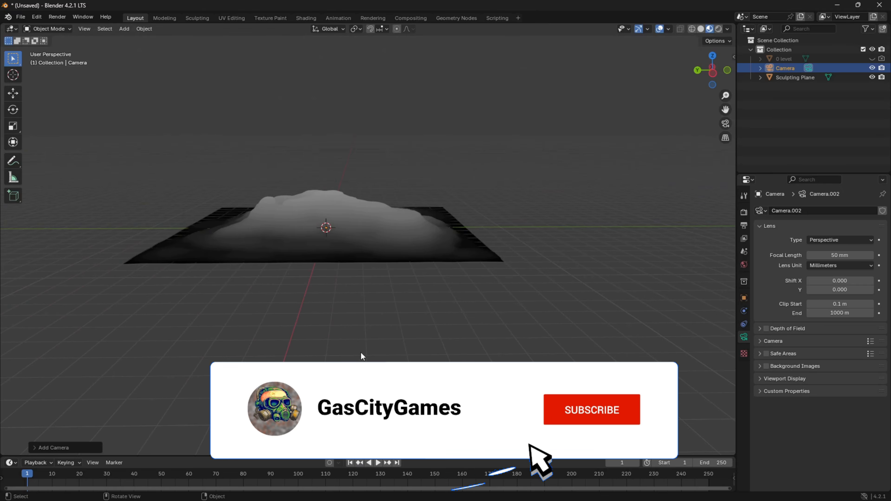
Raise the camera along the Z axis, well above the terrain's peak.
{"action": "key", "text": "g"}
{"action": "key", "text": "z"}
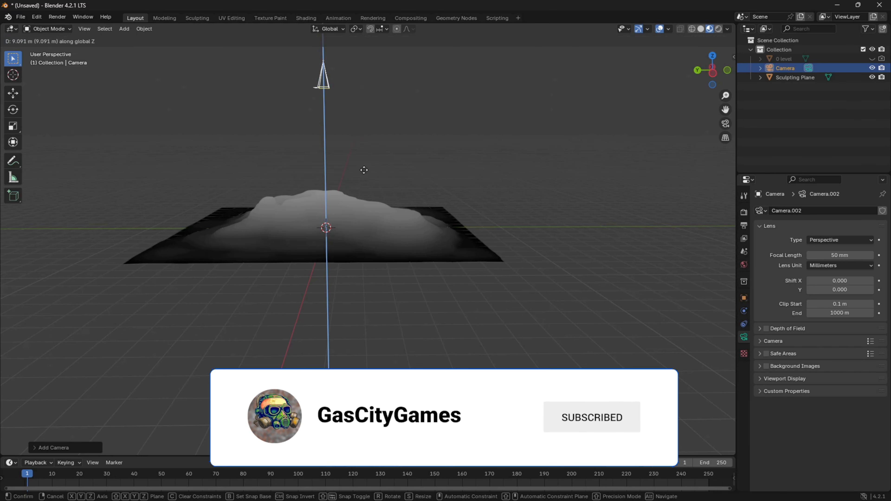
{"action": "left_click", "coordinate": [367, 89]}
{"action": "scroll", "coordinate": [381, 180], "scroll_direction": "down", "scroll_amount": 5}
{"action": "key", "text": "g"}
{"action": "key", "text": "z"}
{"action": "left_click", "coordinate": [393, 122]}
Look through the camera and set the output resolution to 2048 × 2048 px at 100%.
{"action": "left_click", "coordinate": [373, 18]}
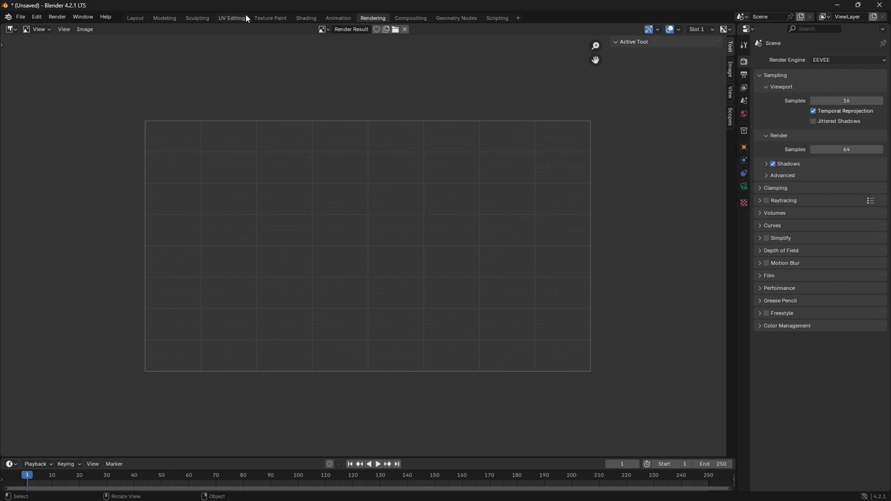
{"action": "left_click", "coordinate": [135, 18]}
{"action": "key", "text": "KP_0"}
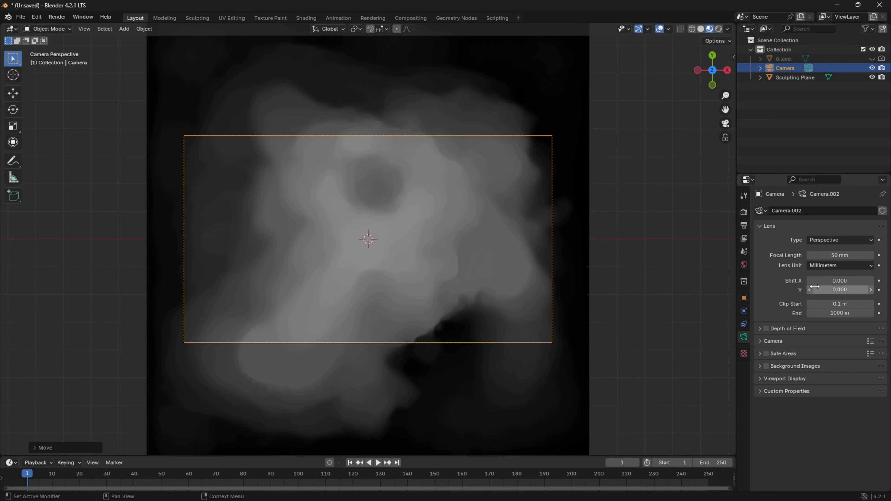
{"action": "left_click", "coordinate": [744, 212]}
{"action": "left_click", "coordinate": [744, 225]}
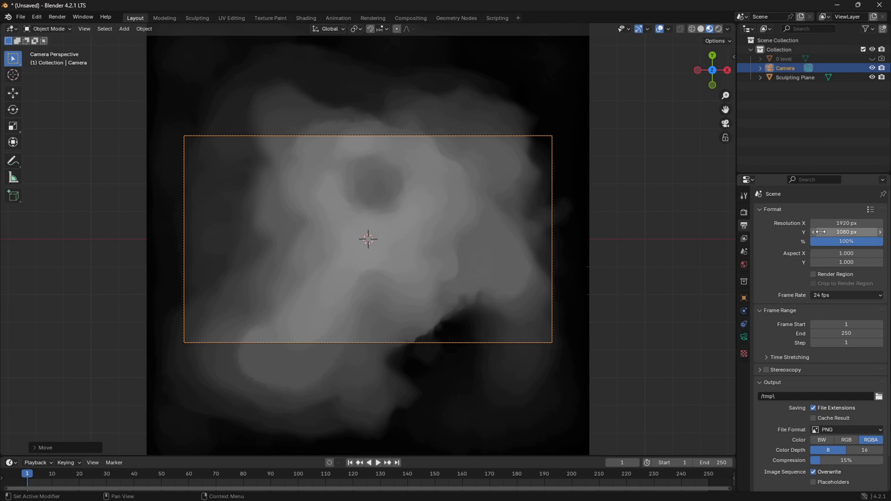
{"action": "left_click", "coordinate": [846, 223]}
{"action": "type", "text": "2048"}
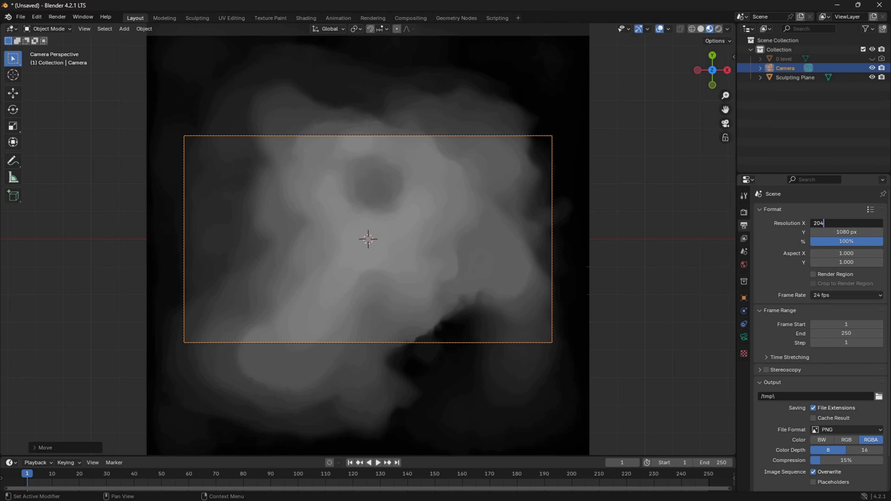
{"action": "key", "text": "Tab"}
{"action": "type", "text": "2048"}
{"action": "key", "text": "Tab"}
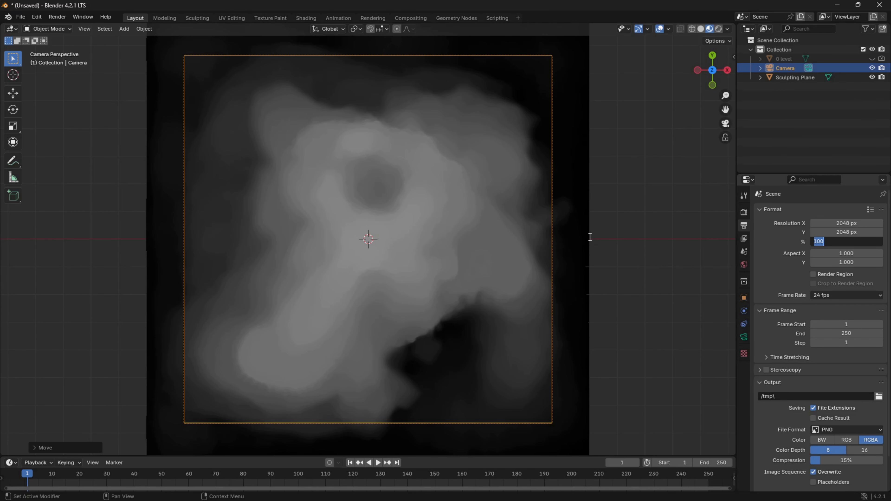
{"action": "type", "text": "100"}
{"action": "key", "text": "Return"}
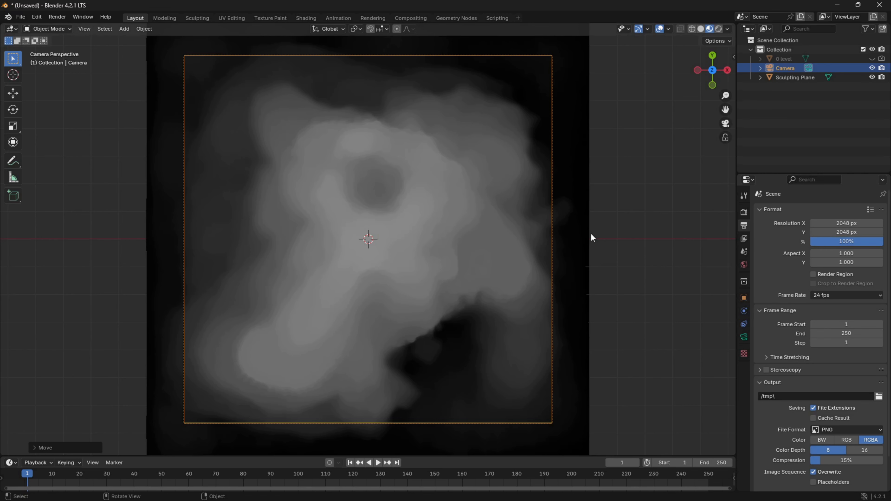
Raise the camera further along Z in two moves, checking through the camera how much of the plane is framed.
{"action": "mouse_move", "coordinate": [592, 237]}
{"action": "middle_mouse_down"}
{"action": "mouse_move", "coordinate": [617, 219]}
{"action": "mouse_move", "coordinate": [606, 189]}
{"action": "mouse_move", "coordinate": [583, 175]}
{"action": "middle_mouse_up"}
{"action": "scroll", "coordinate": [583, 176], "scroll_direction": "down", "scroll_amount": 2}
{"action": "key", "text": "g"}
{"action": "key", "text": "z"}
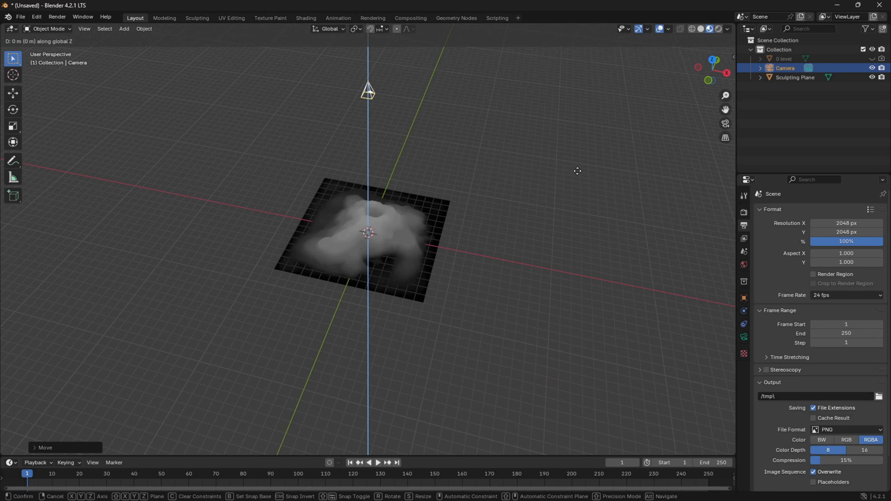
{"action": "left_click", "coordinate": [571, 151]}
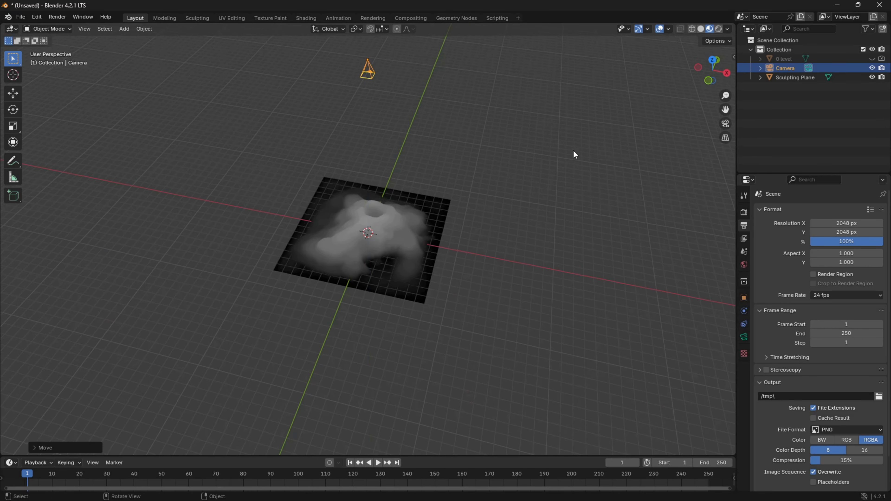
{"action": "key", "text": "KP_0"}
{"action": "middle_click_drag", "start_coordinate": [629, 133], "coordinate": [606, 193]}
{"action": "key", "text": "g"}
{"action": "key", "text": "z"}
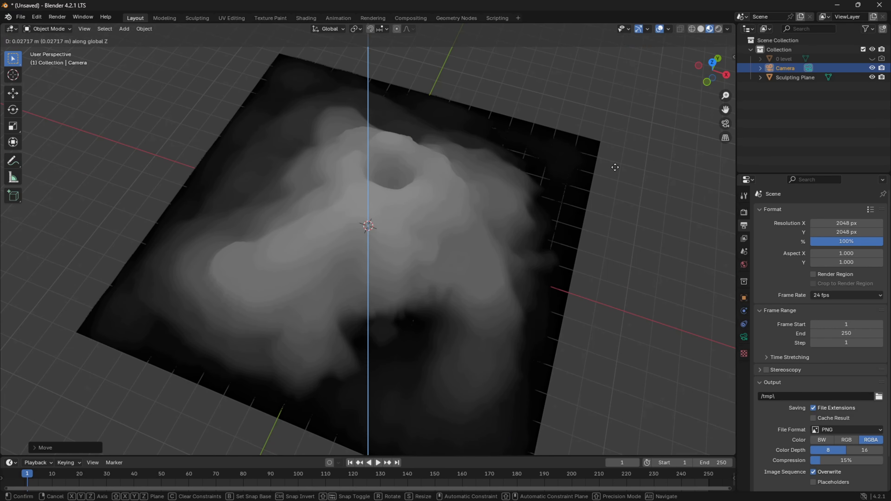
{"action": "left_click", "coordinate": [612, 140]}
{"action": "key", "text": "KP_0"}
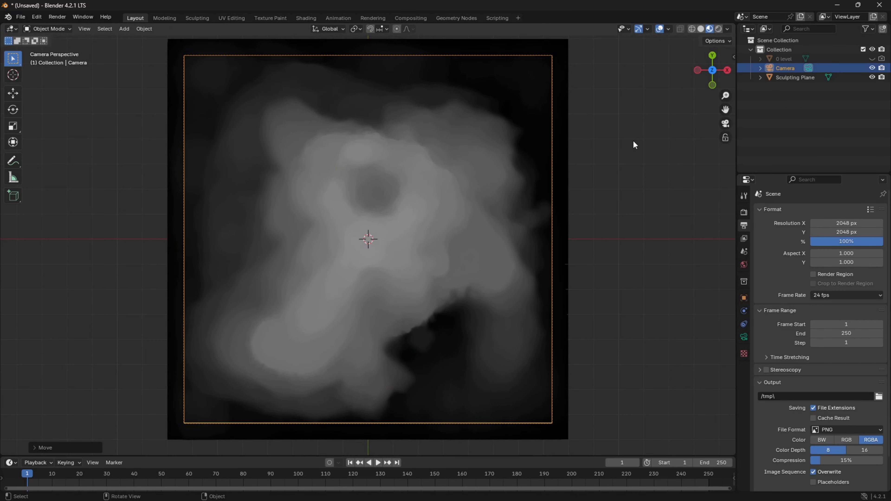
Move the camera higher along Z until the whole terrain plane fits inside the camera frame.
{"action": "middle_click_drag", "start_coordinate": [633, 141], "coordinate": [513, 249]}
{"action": "key", "text": "g"}
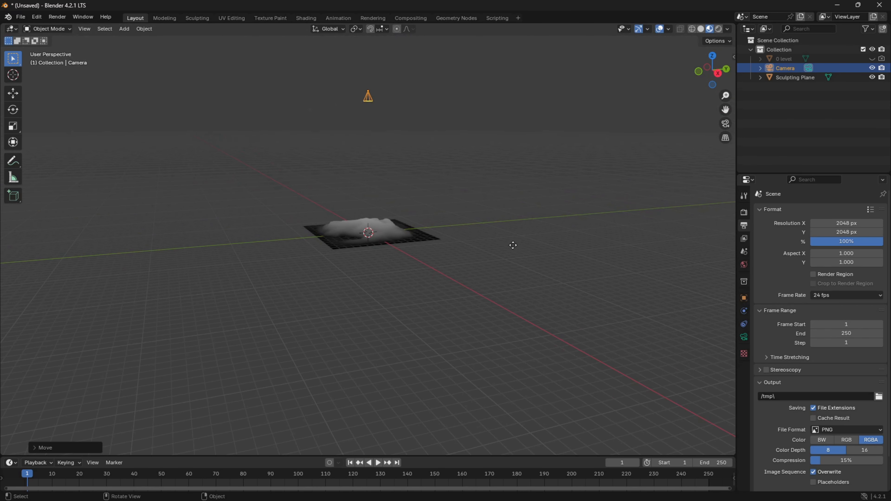
{"action": "key", "text": "z"}
{"action": "left_click", "coordinate": [512, 220]}
{"action": "key", "text": "KP_0"}
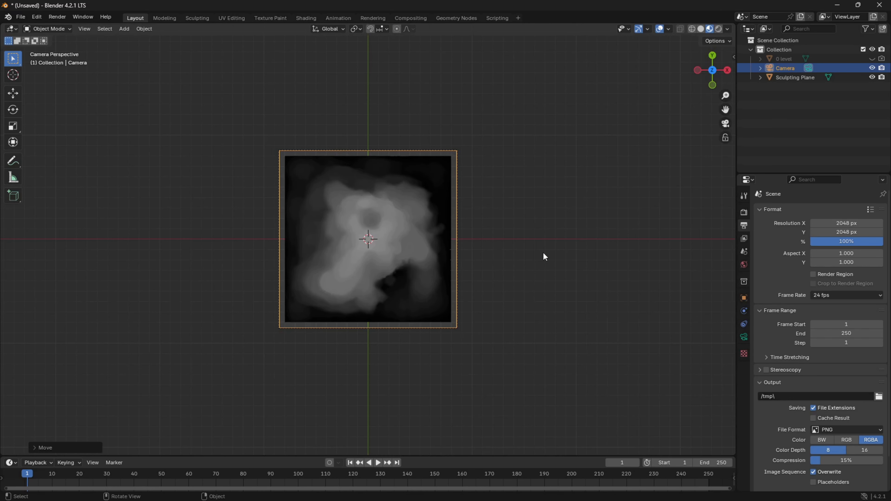
Lower the camera slightly along Z to narrow the empty margin between the plane and the camera frame.
{"action": "middle_click_drag", "start_coordinate": [543, 251], "coordinate": [507, 194]}
{"action": "key", "text": "g"}
{"action": "key", "text": "z"}
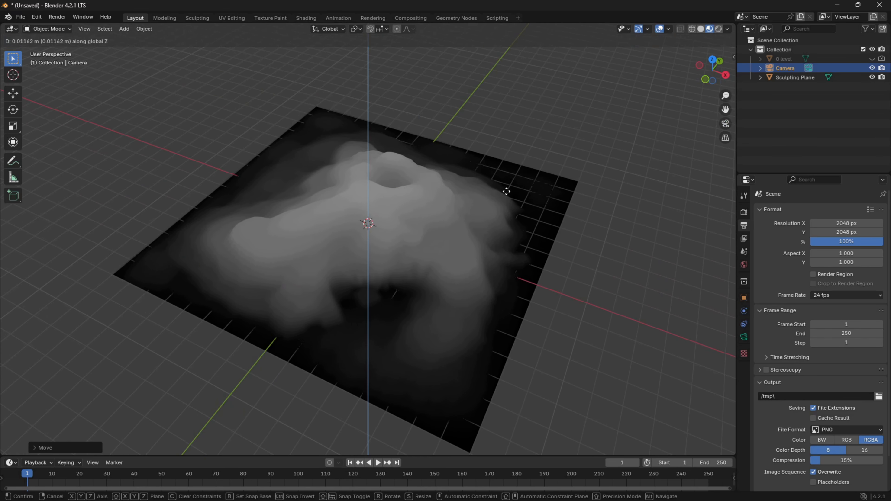
{"action": "left_click", "coordinate": [514, 210]}
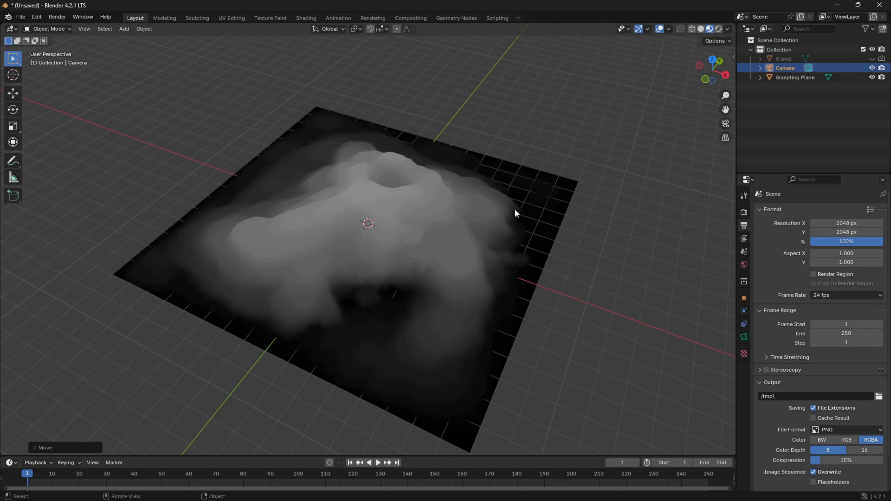
{"action": "key", "text": "KP_0"}
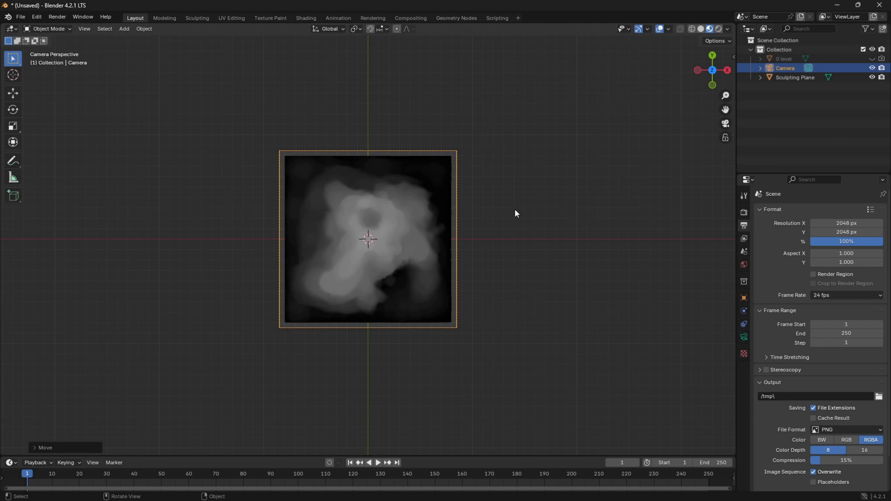
{"action": "key", "text": "KP_0"}
{"action": "scroll", "coordinate": [560, 218], "scroll_direction": "down", "scroll_amount": 2}
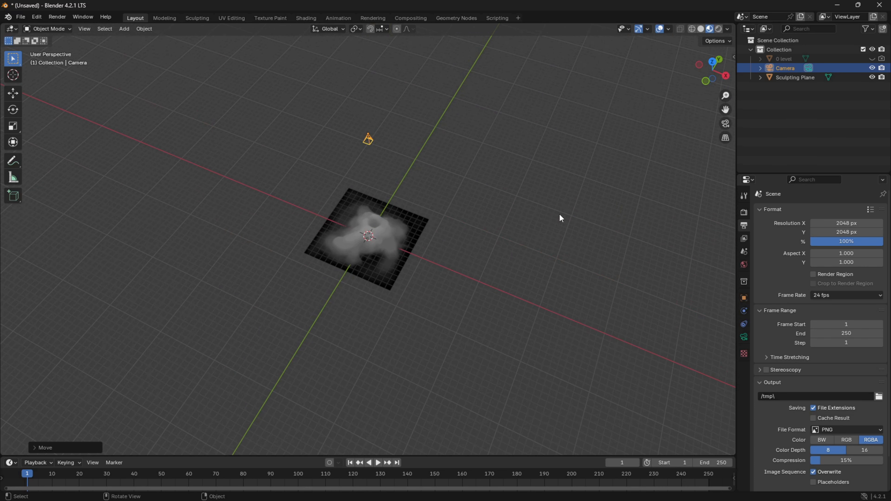
{"action": "key", "text": "g"}
{"action": "key", "text": "z"}
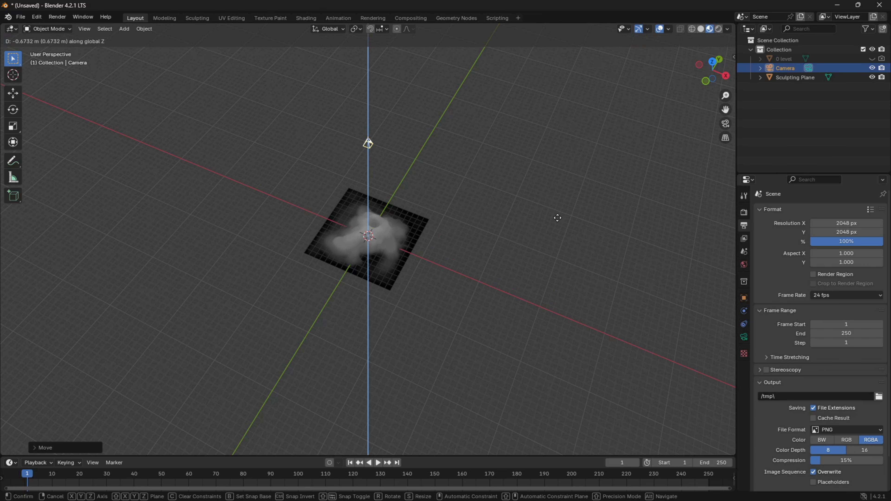
{"action": "key", "text": "Escape"}
{"action": "key", "text": "KP_0"}
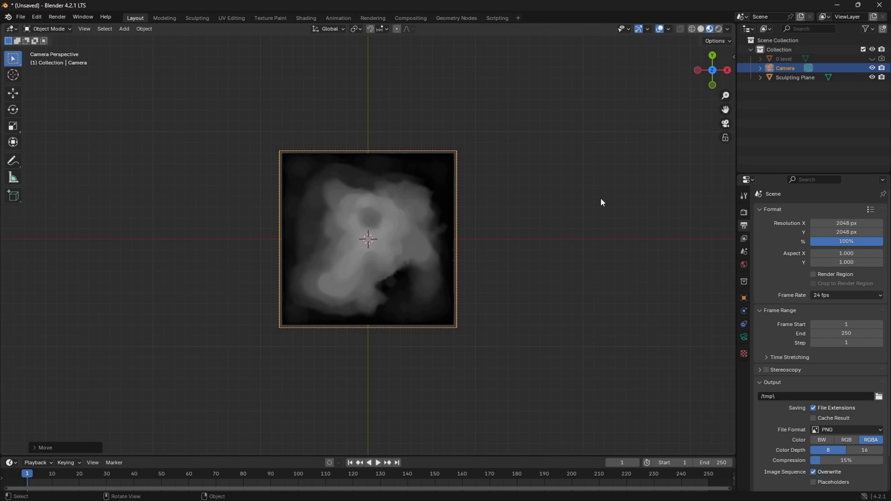
Fine-tune the camera's height along Z so the plane extends slightly past the frame on every side.
{"action": "middle_click_drag", "start_coordinate": [601, 199], "coordinate": [558, 153]}
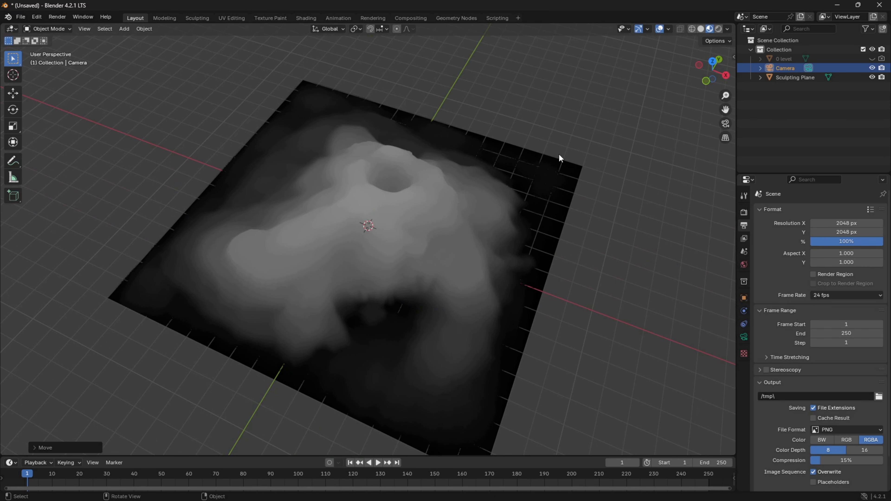
{"action": "key", "text": "g"}
{"action": "key", "text": "z"}
{"action": "key", "text": "Escape"}
{"action": "key", "text": "KP_0"}
{"action": "mouse_move", "coordinate": [568, 163]}
{"action": "middle_mouse_down"}
{"action": "mouse_move", "coordinate": [547, 183]}
{"action": "mouse_move", "coordinate": [556, 179]}
{"action": "mouse_move", "coordinate": [543, 169]}
{"action": "middle_mouse_up"}
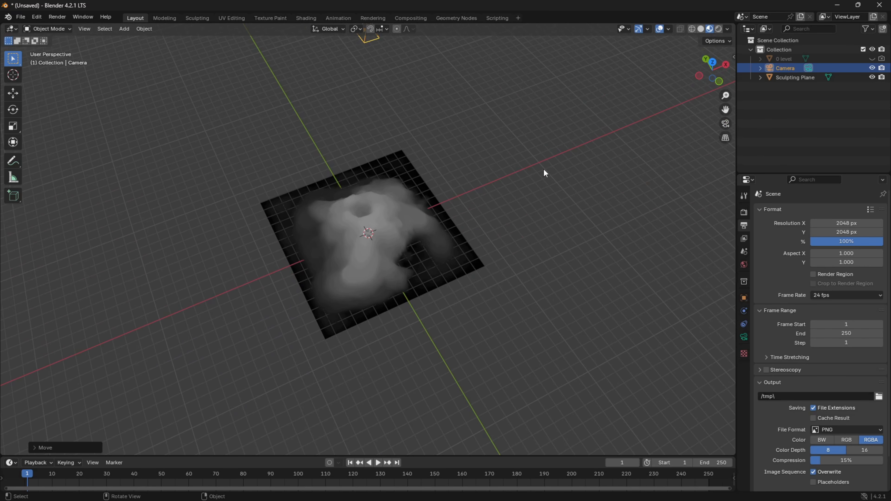
{"action": "key", "text": "g"}
{"action": "key", "text": "z"}
{"action": "left_click", "coordinate": [542, 190]}
{"action": "key", "text": "KP_0"}
{"action": "key", "text": "Home"}
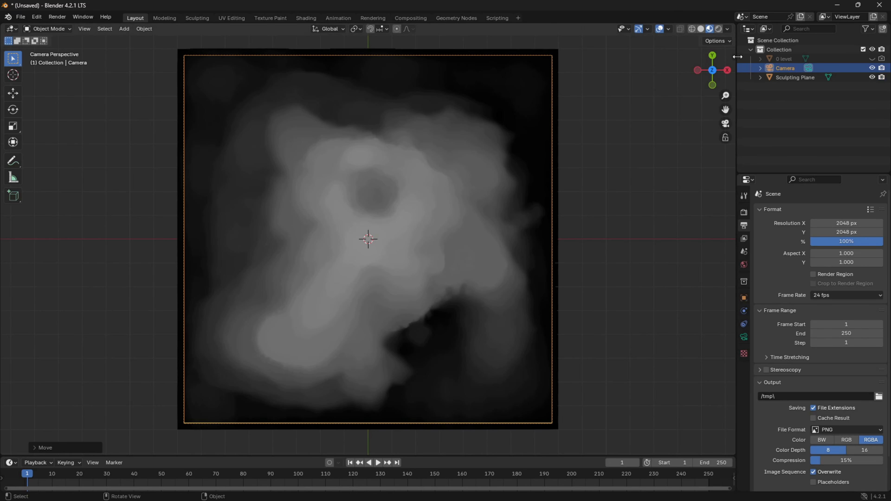
Scale the Sculpting Plane to about 0.98 in camera view and check its edge against the camera frame.
{"action": "left_click", "coordinate": [779, 78]}
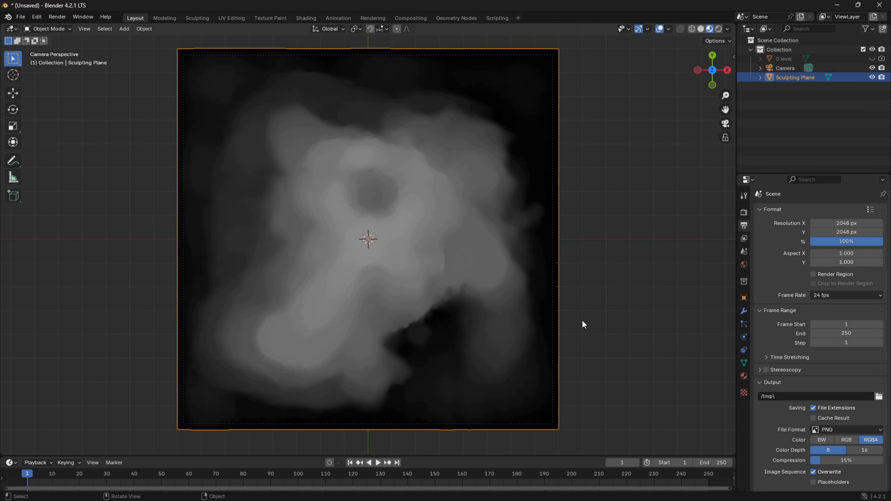
{"action": "key", "text": "s"}
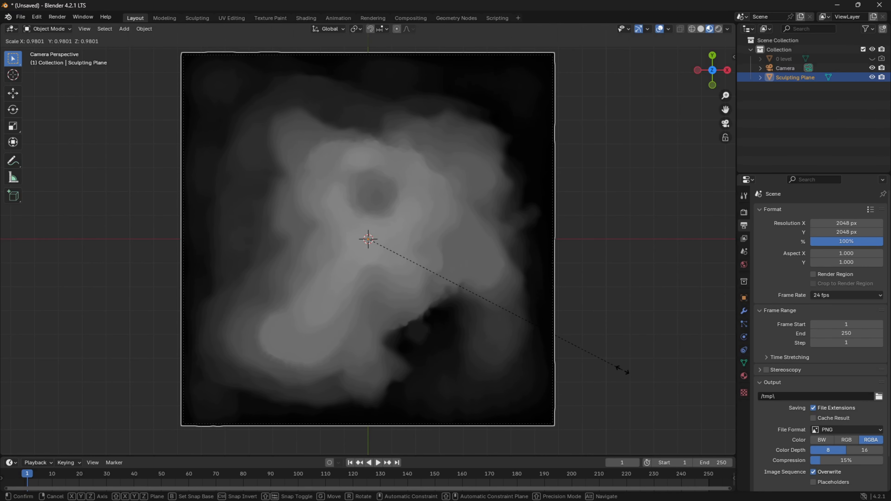
{"action": "left_click", "coordinate": [623, 372]}
{"action": "scroll", "coordinate": [646, 253], "scroll_direction": "up", "scroll_amount": 5}
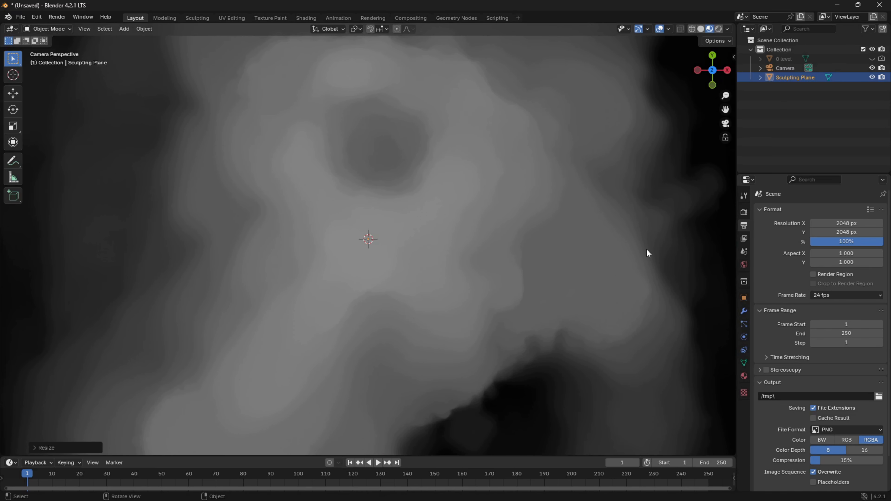
{"action": "middle_click_drag", "start_coordinate": [642, 213], "coordinate": [326, 197], "text": "shift"}
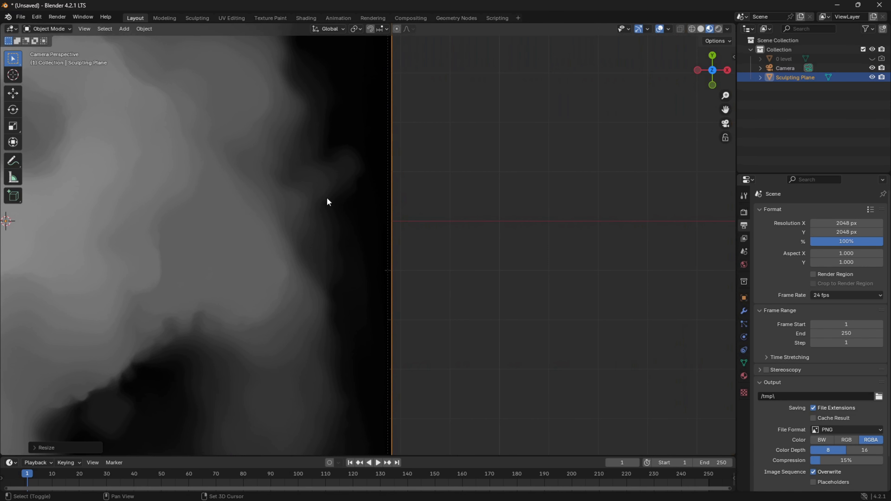
{"action": "scroll", "coordinate": [412, 186], "scroll_direction": "up", "scroll_amount": 3}
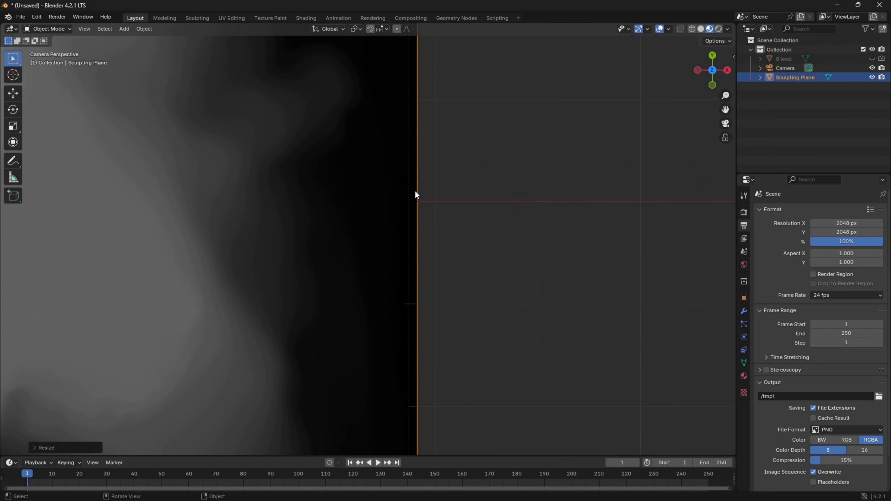
Check the whole terrain plane against the camera frame and select the Camera object.
{"action": "scroll", "coordinate": [413, 175], "scroll_direction": "down", "scroll_amount": 8}
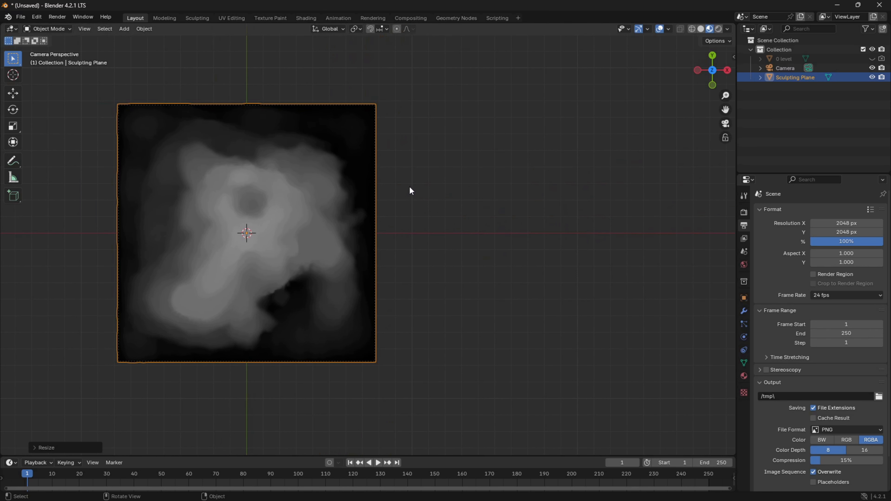
{"action": "middle_click_drag", "start_coordinate": [418, 181], "coordinate": [531, 205], "text": "shift"}
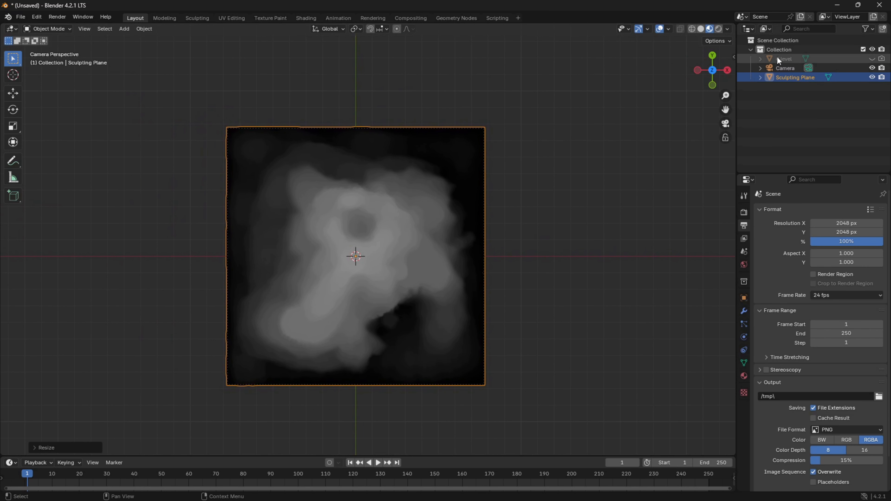
{"action": "left_click", "coordinate": [784, 68]}
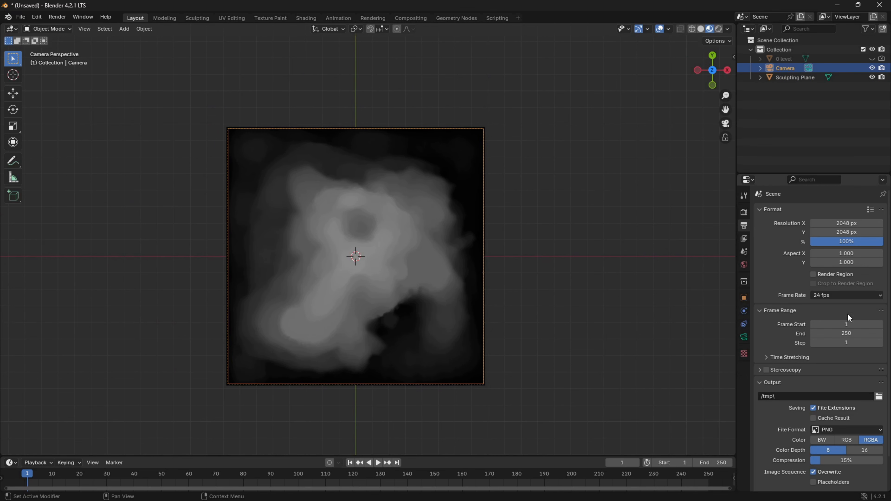
Set the render output path to TutMap001.tif in the G:\Development\Tutorials\Blender_HM folder.
{"action": "scroll", "coordinate": [816, 339], "scroll_direction": "down", "scroll_amount": 3}
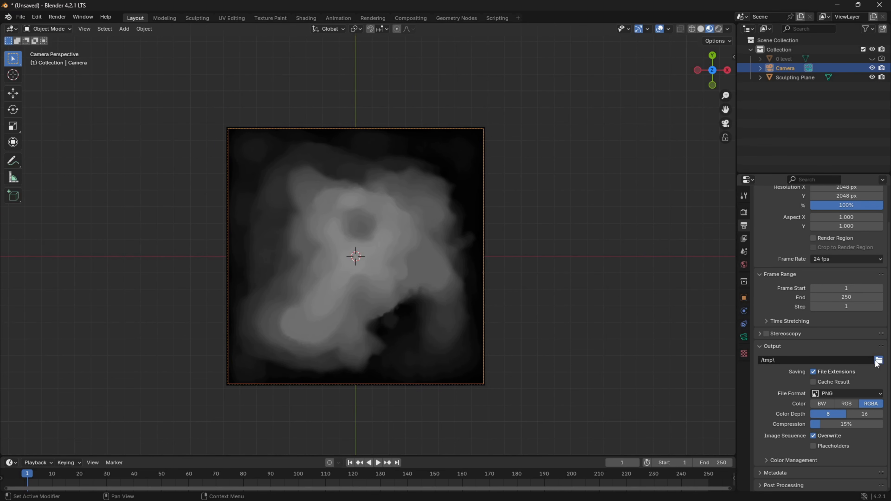
{"action": "left_click", "coordinate": [878, 360]}
{"action": "left_click", "coordinate": [232, 358]}
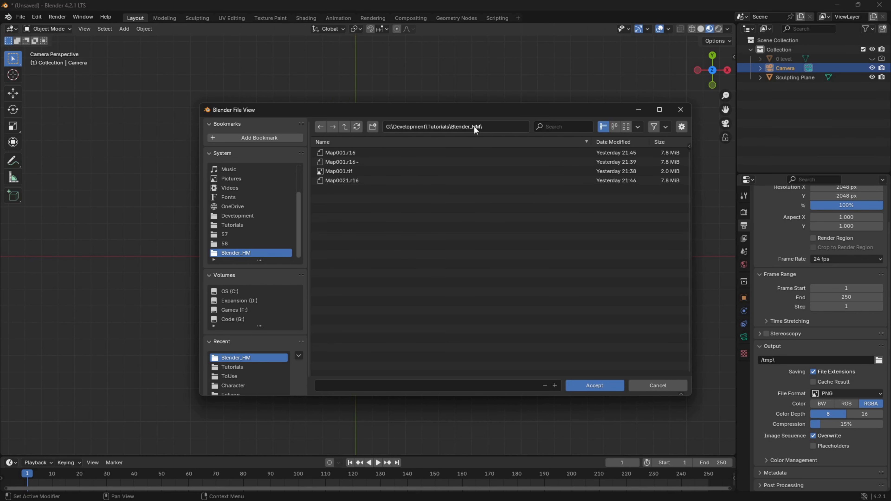
{"action": "left_click", "coordinate": [382, 385]}
{"action": "type", "text": "TutMap001"}
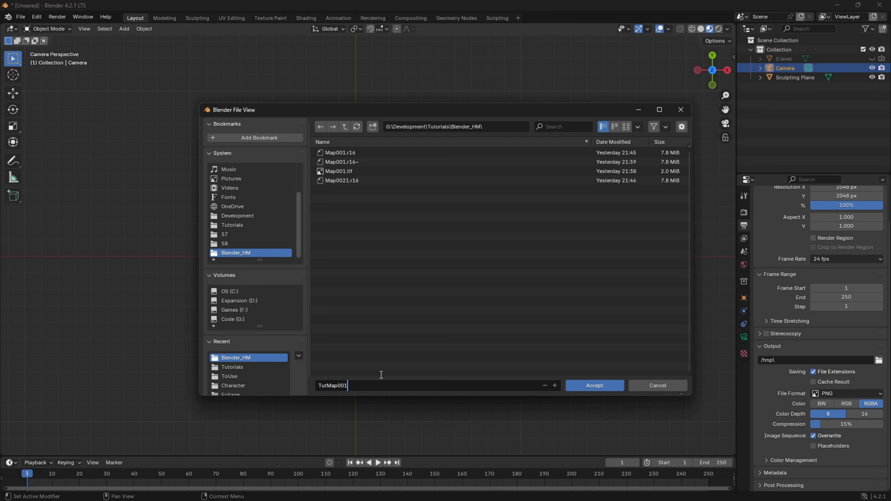
{"action": "type", "text": ".tif"}
{"action": "left_click", "coordinate": [590, 386]}
{"action": "left_click", "coordinate": [600, 388]}
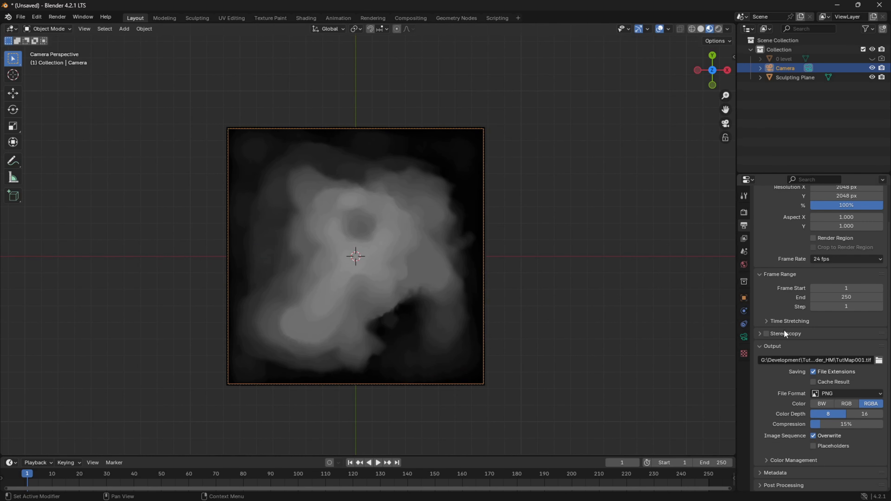
Open the choice of image file formats for the render output.
{"action": "left_click", "coordinate": [830, 394]}
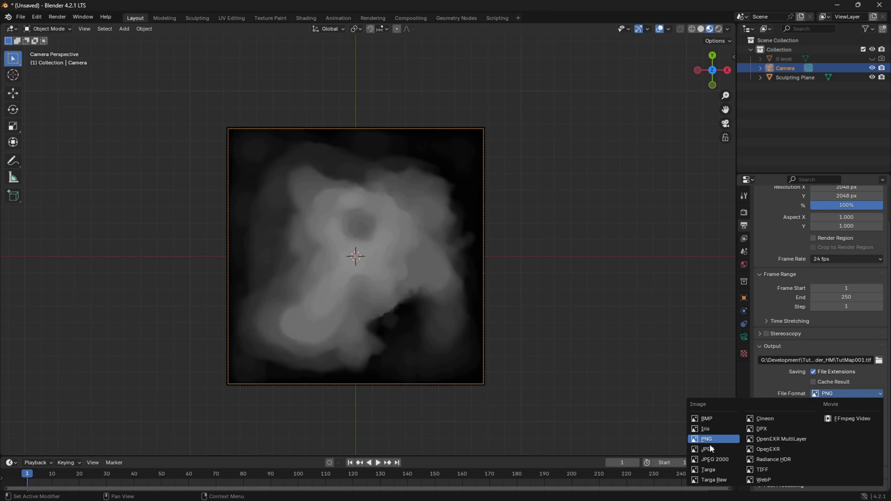
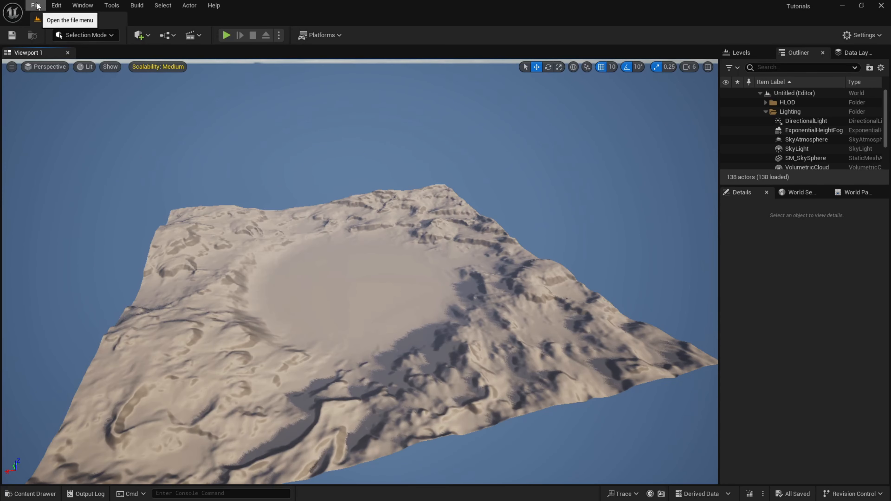
Create a new level from the Basic template in Unreal Editor.
{"action": "left_click", "coordinate": [36, 6]}
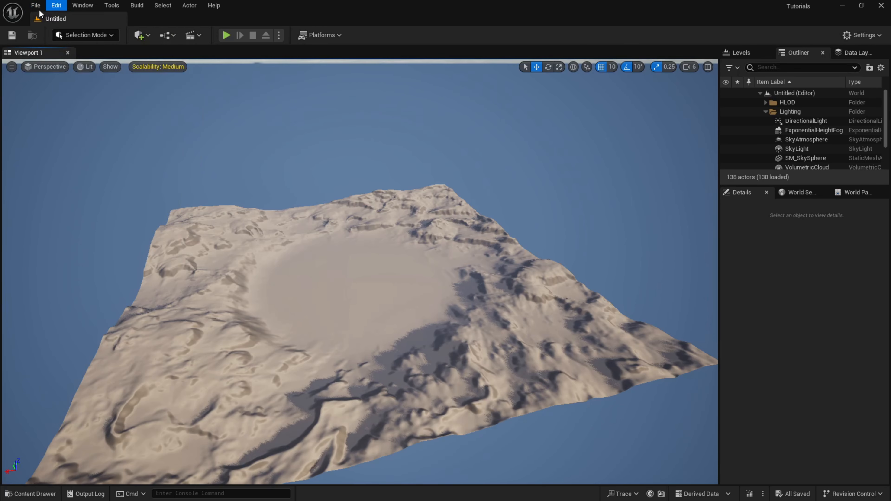
{"action": "left_click", "coordinate": [65, 41]}
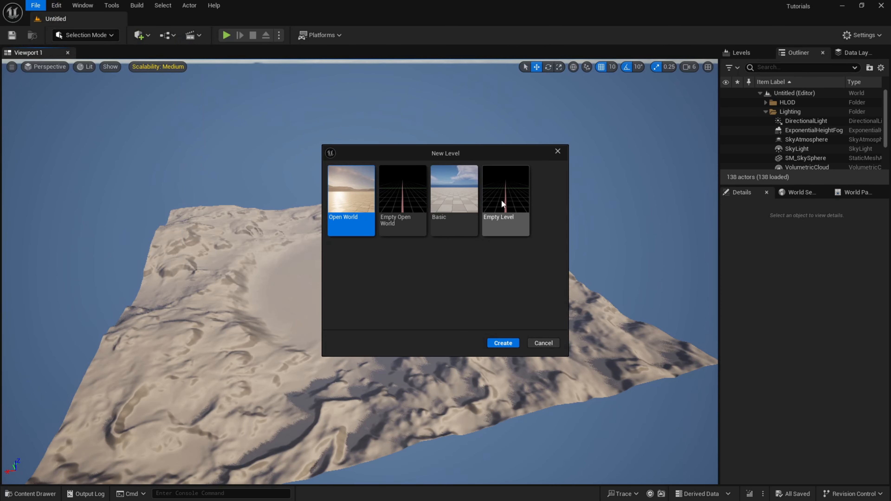
{"action": "left_click", "coordinate": [465, 213]}
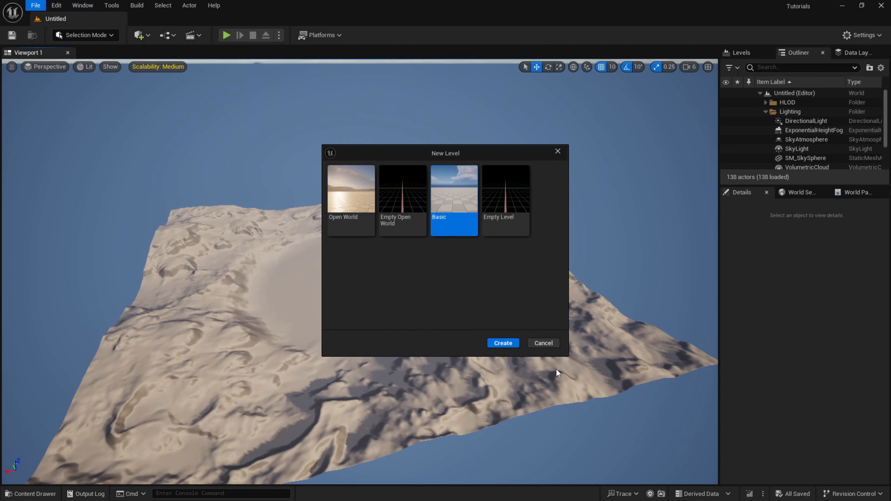
{"action": "left_click", "coordinate": [503, 343]}
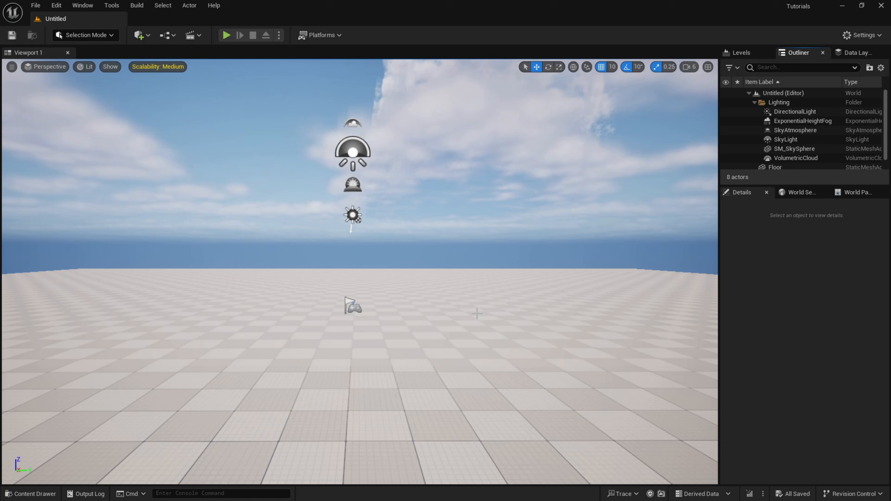
Delete the Floor actor from the new level.
{"action": "left_click_drag", "start_coordinate": [440, 324], "coordinate": [440, 321]}
{"action": "left_click", "coordinate": [378, 353]}
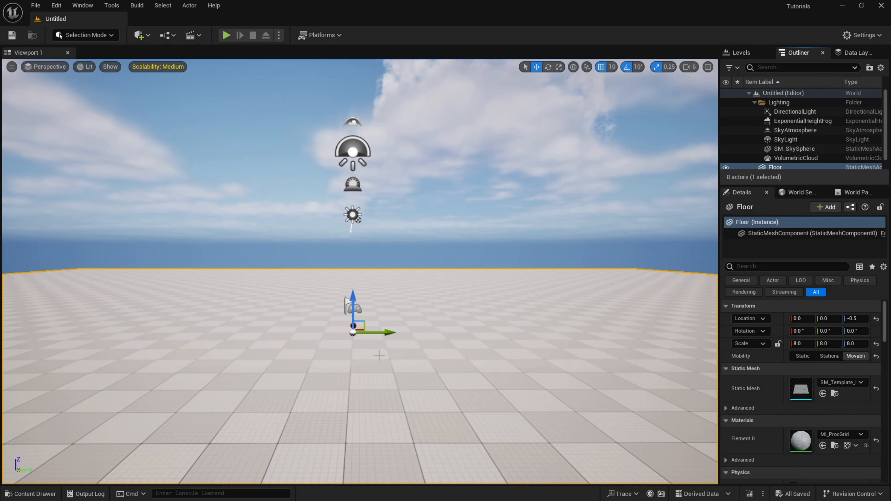
{"action": "key", "text": "Delete"}
{"action": "scroll", "coordinate": [784, 158], "scroll_direction": "down", "scroll_amount": 1}
{"action": "right_click_drag", "start_coordinate": [519, 239], "coordinate": [533, 281]}
{"action": "key", "text": "q"}
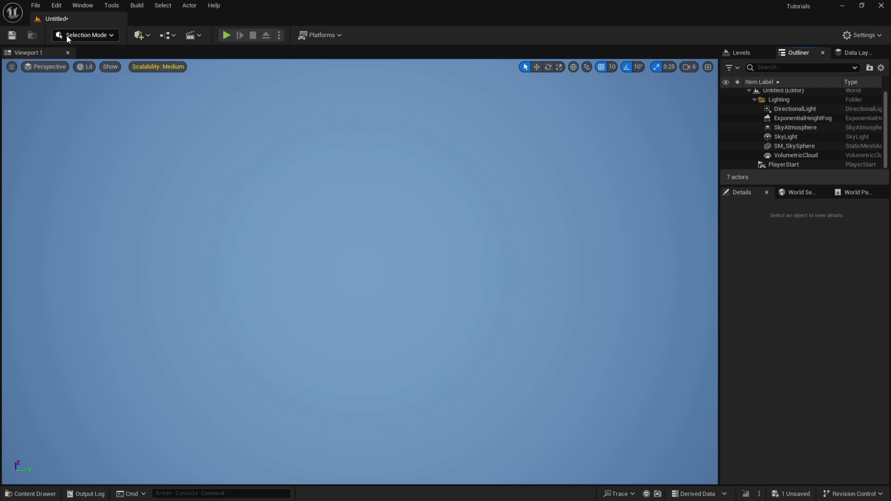
{"action": "left_click", "coordinate": [105, 36]}
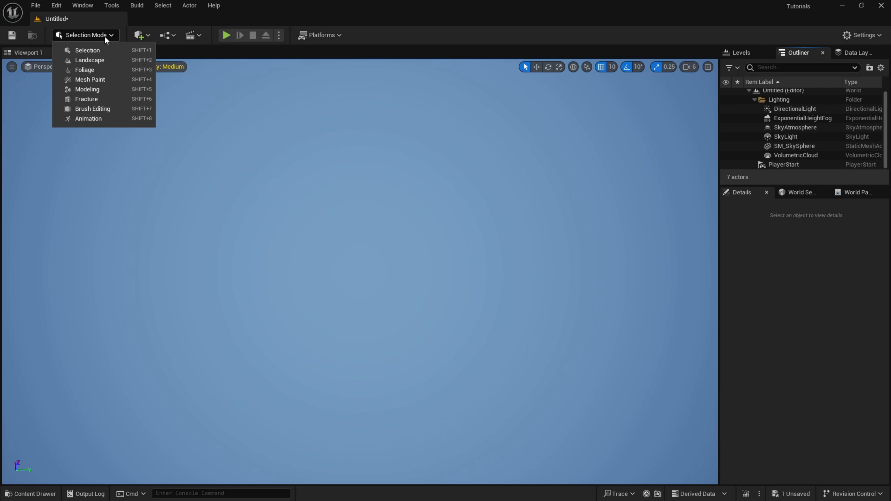
{"action": "left_click", "coordinate": [161, 34]}
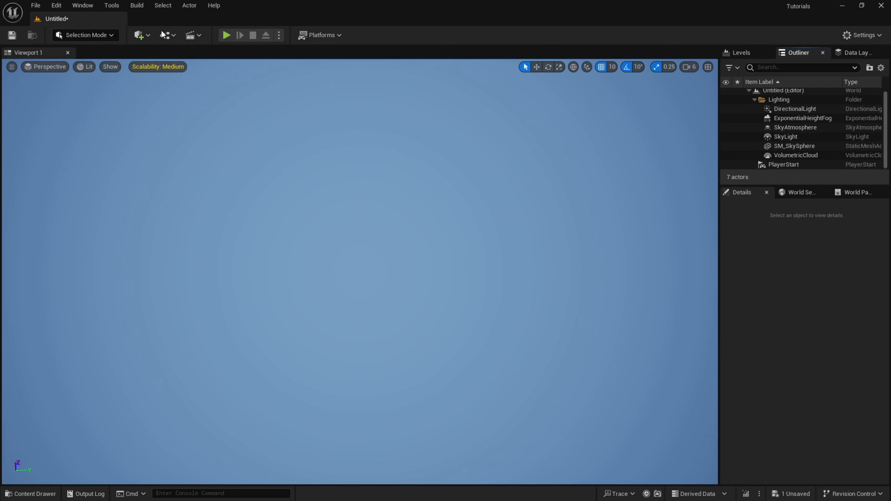
Start saving the level and create a folder named BlenderHieghtMap inside the Tutorials content folder.
{"action": "left_click", "coordinate": [12, 35]}
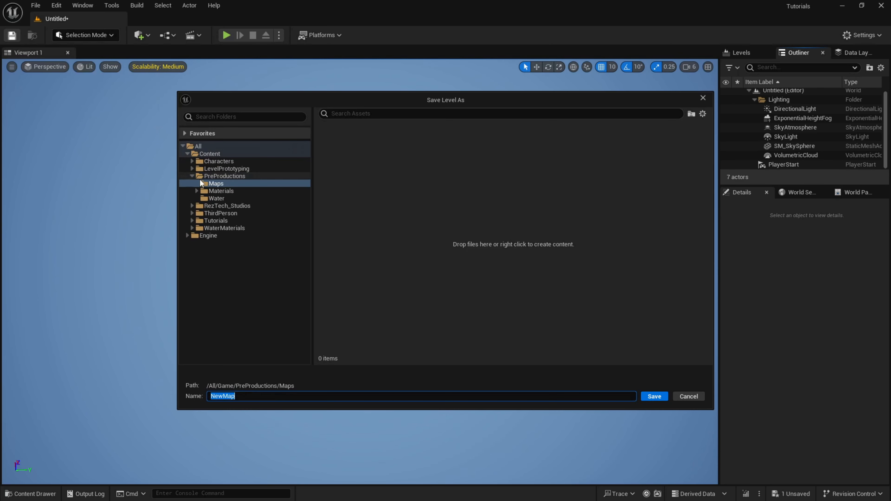
{"action": "left_click", "coordinate": [192, 176]}
{"action": "left_click", "coordinate": [210, 154]}
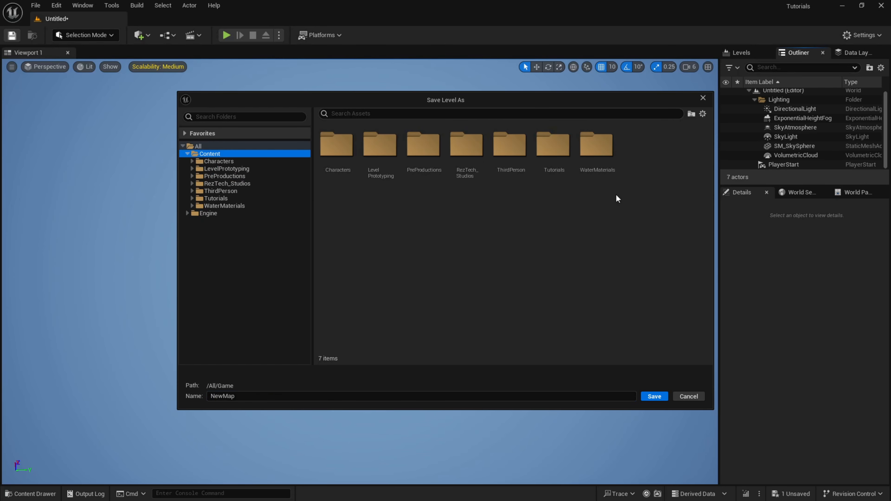
{"action": "right_click", "coordinate": [427, 275]}
{"action": "double_click", "coordinate": [554, 147]}
{"action": "right_click", "coordinate": [360, 215]}
{"action": "left_click", "coordinate": [403, 234]}
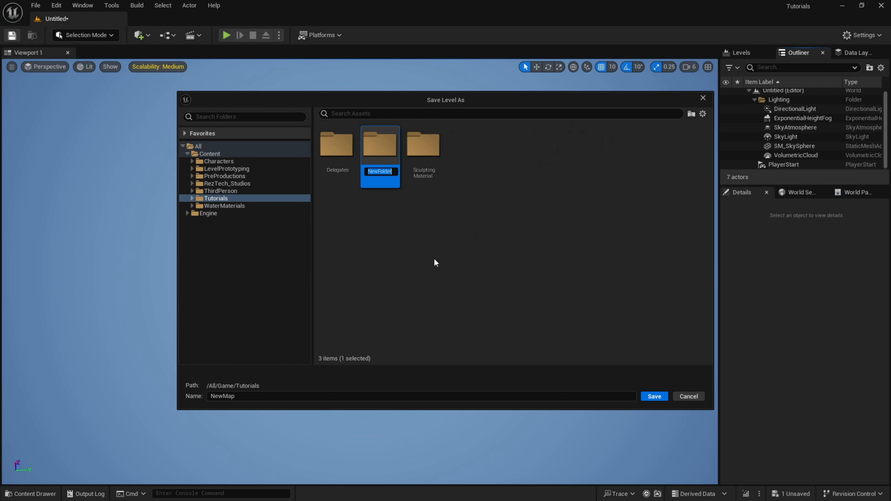
{"action": "type", "text": "BlenderHieghtMap"}
{"action": "key", "text": "Return"}
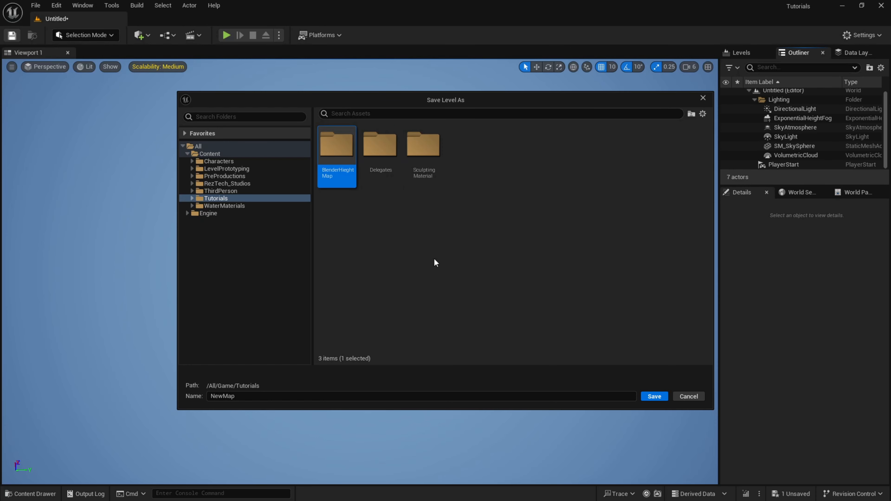
Save the level as BlenderMap01 in the BlenderHieghtMap folder.
{"action": "double_click", "coordinate": [340, 155]}
{"action": "left_click", "coordinate": [434, 396]}
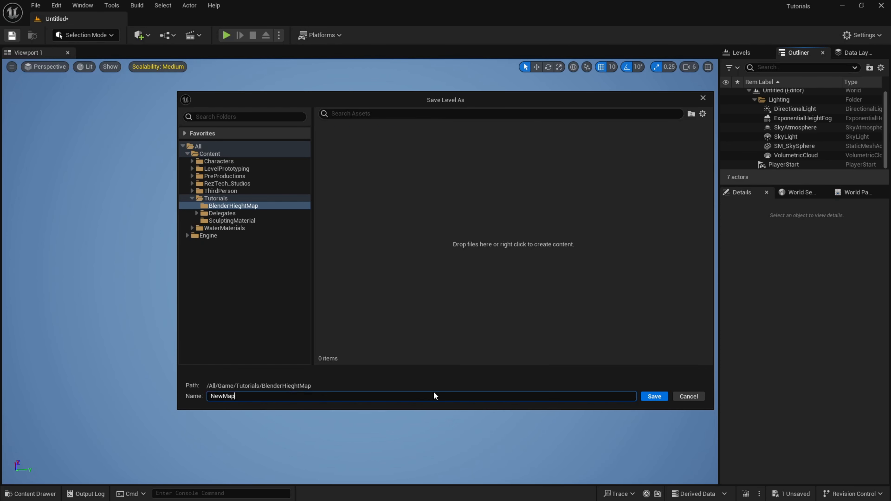
{"action": "key", "text": "ctrl+a"}
{"action": "type", "text": "BlenderMap01"}
{"action": "key", "text": "Return"}
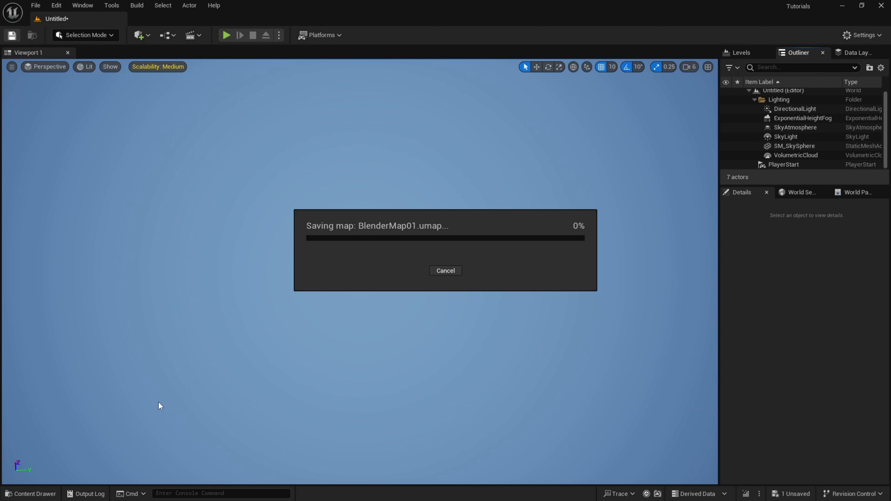
Set up a new landscape import from file in Landscape mode, with the Landscape_Master_Ins material assigned.
{"action": "left_click", "coordinate": [103, 37]}
{"action": "left_click", "coordinate": [92, 63]}
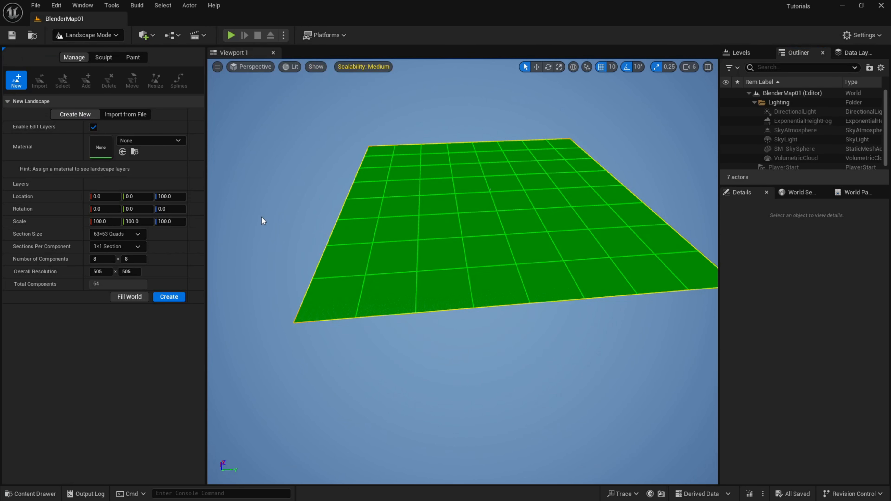
{"action": "left_click", "coordinate": [133, 115]}
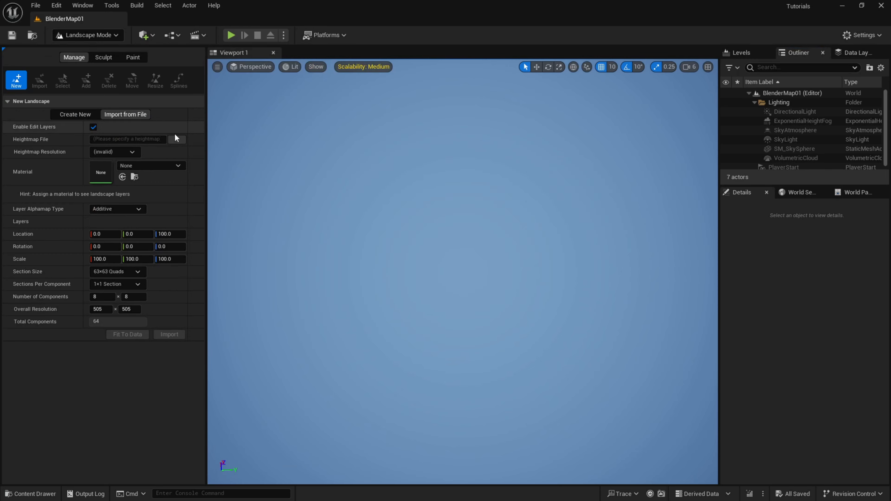
{"action": "left_click", "coordinate": [122, 177]}
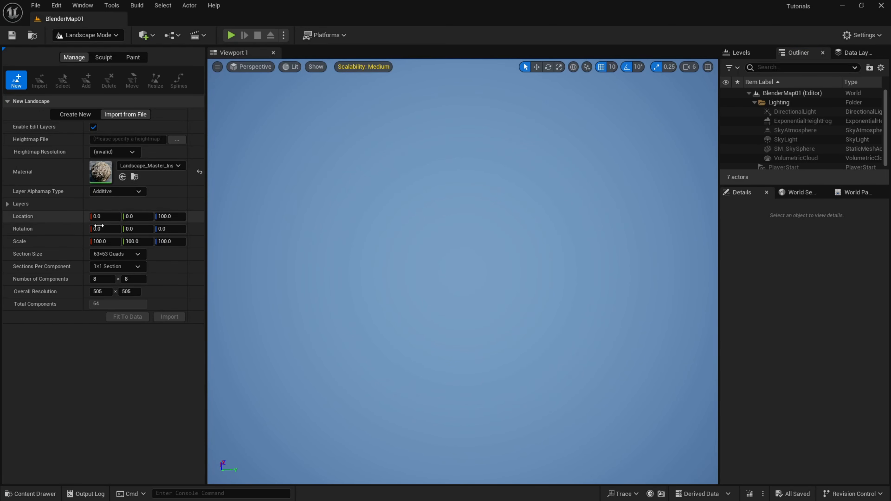
Load TutMap002.r16 from the Blender_HM folder as the heightmap file and view the landscape preview.
{"action": "left_click", "coordinate": [177, 139]}
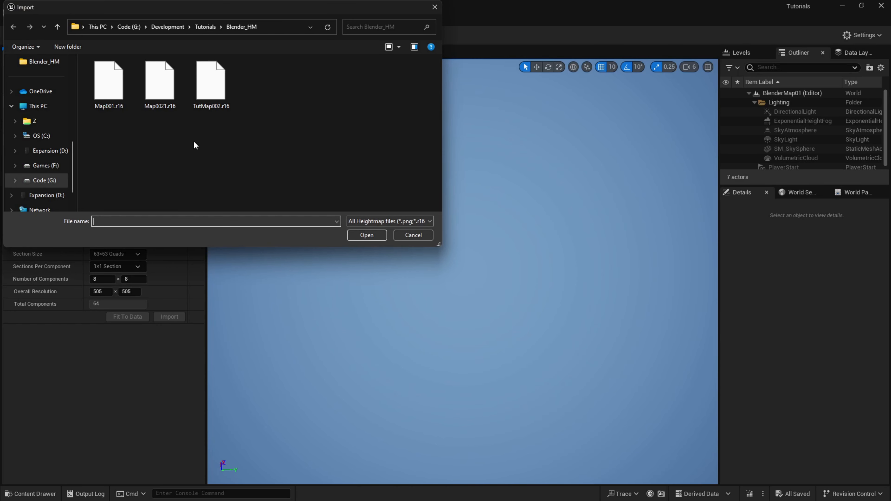
{"action": "left_click", "coordinate": [215, 104]}
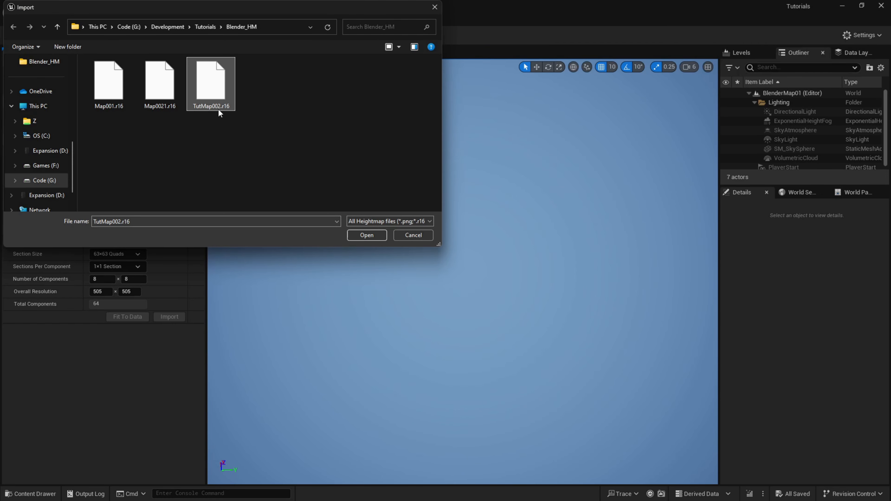
{"action": "left_click", "coordinate": [359, 238]}
{"action": "mouse_move", "coordinate": [434, 272]}
{"action": "right_mouse_down"}
{"action": "mouse_move", "coordinate": [382, 291]}
{"action": "mouse_move", "coordinate": [437, 276]}
{"action": "right_mouse_up"}
{"action": "key", "text": "a"}
{"action": "scroll", "coordinate": [437, 276], "scroll_direction": "up", "scroll_amount": 1}
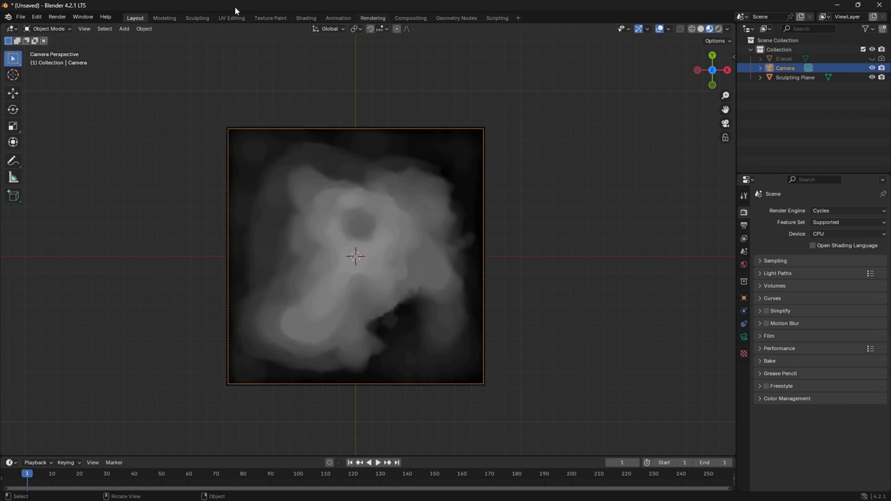
Switch to Blender and look at the Sculpting Plane's material in the Shading workspace.
{"action": "left_click", "coordinate": [306, 18]}
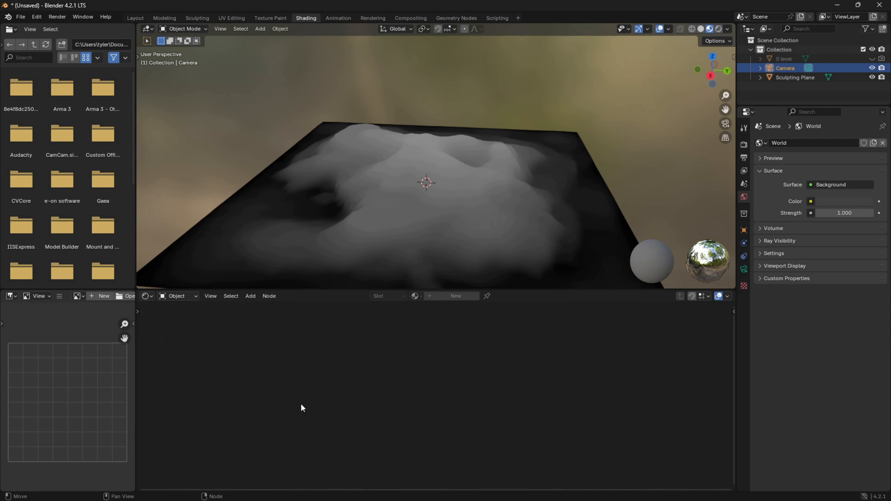
{"action": "left_click", "coordinate": [793, 77]}
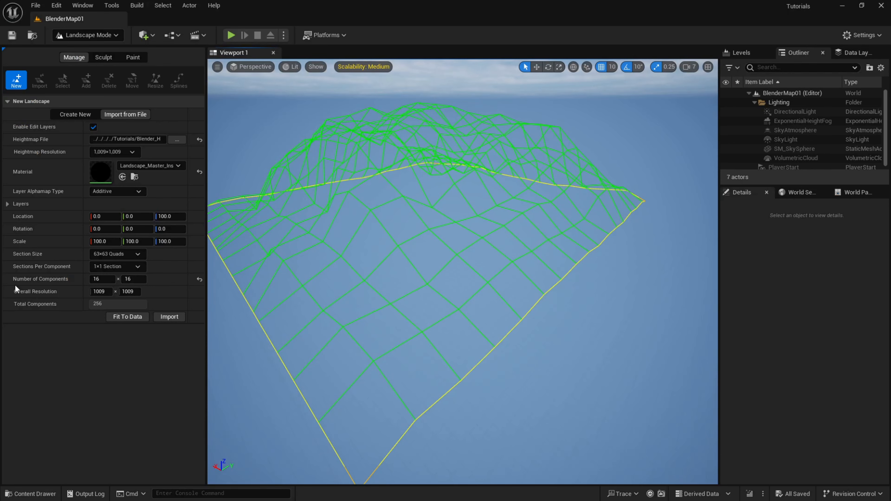
Back in Unreal Editor, set the landscape's Z scale to 50 and import it.
{"action": "middle_click_drag", "start_coordinate": [462, 272], "coordinate": [459, 250]}
{"action": "left_click", "coordinate": [181, 241]}
{"action": "type", "text": "50"}
{"action": "key", "text": "Return"}
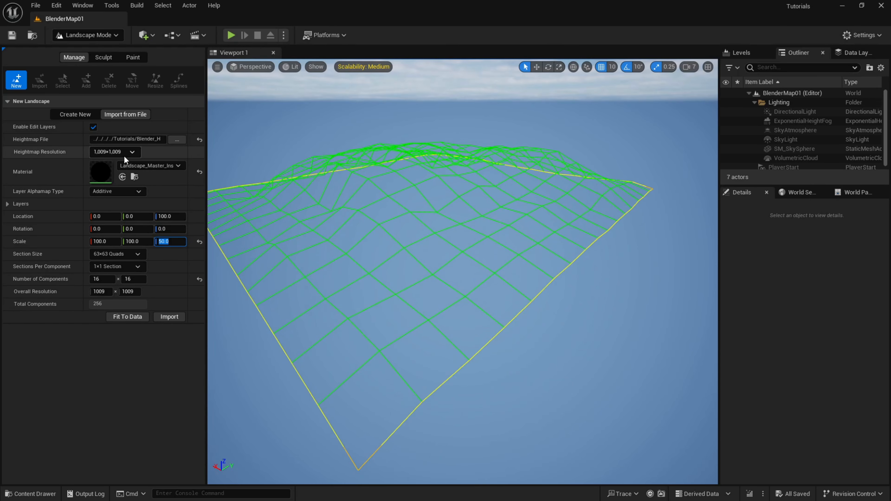
{"action": "left_click", "coordinate": [170, 317]}
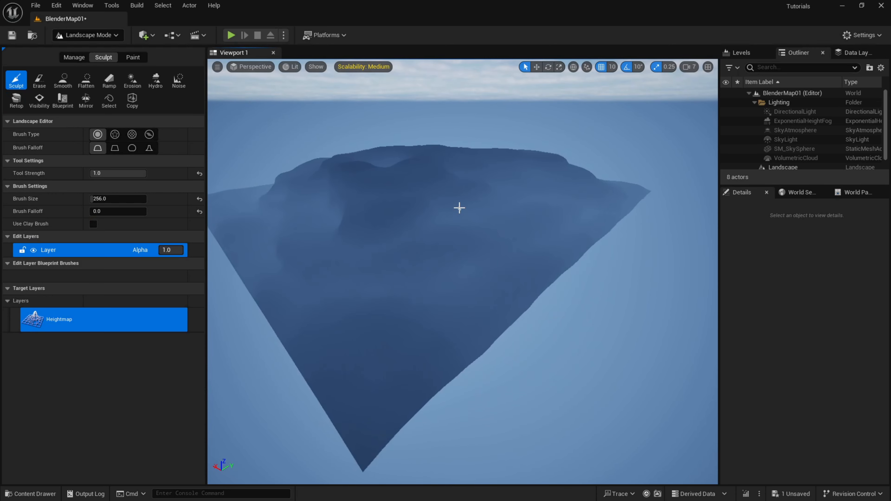
Examine the imported landscape's relief from several sides in the Lighting Only view mode.
{"action": "scroll", "coordinate": [460, 215], "scroll_direction": "up", "scroll_amount": 2}
{"action": "right_click_drag", "start_coordinate": [460, 215], "coordinate": [526, 245]}
{"action": "scroll", "coordinate": [460, 215], "scroll_direction": "up", "scroll_amount": 3}
{"action": "key", "text": "a"}
{"action": "key", "text": "alt+6"}
{"action": "key", "text": "alt+f"}
{"action": "right_click_drag", "start_coordinate": [463, 272], "coordinate": [715, 232]}
{"action": "key", "text": "d"}
{"action": "key", "text": "d"}
{"action": "key", "text": "w"}
{"action": "key", "text": "a"}
{"action": "key", "text": "w"}
{"action": "key", "text": "a"}
{"action": "key", "text": "a"}
{"action": "right_click_drag", "start_coordinate": [524, 227], "coordinate": [500, 216]}
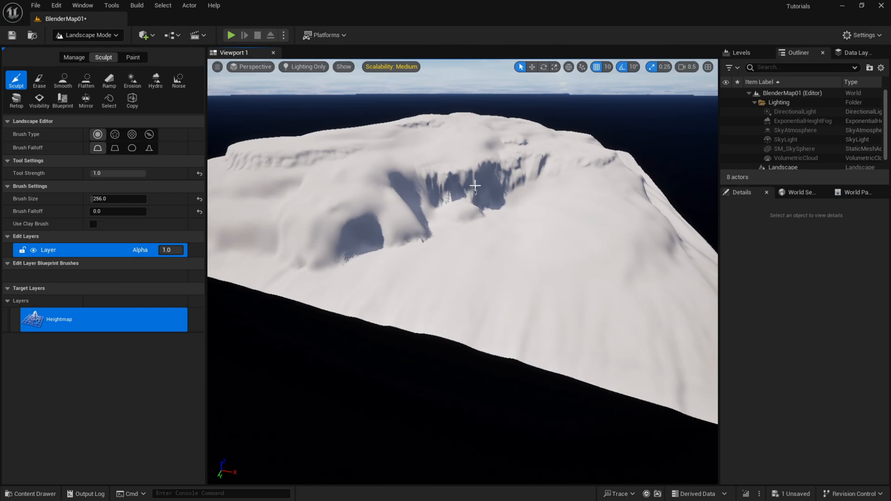
{"action": "right_click_drag", "start_coordinate": [470, 181], "coordinate": [519, 207]}
{"action": "key", "text": "w"}
{"action": "key", "text": "w"}
{"action": "key", "text": "s"}
{"action": "key", "text": "a"}
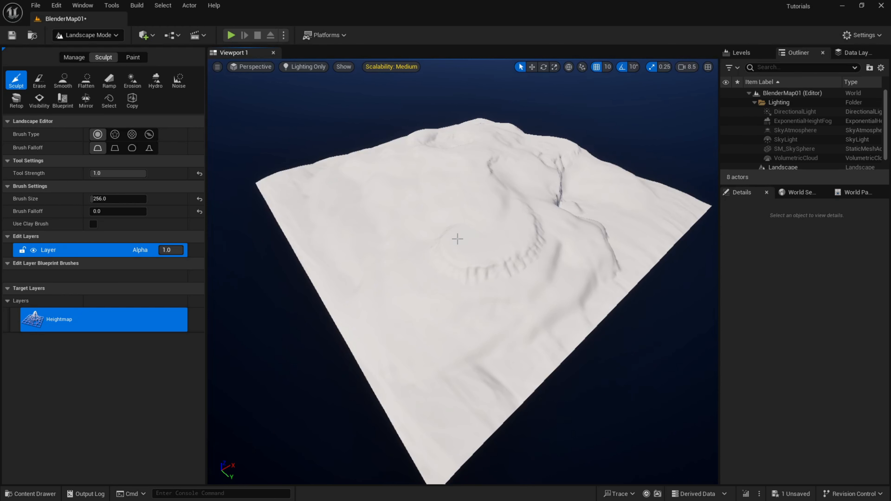
Compare the landscape in the Detail Lighting and Lighting Only view modes and inspect its slopes up close.
{"action": "key", "text": "alt+7"}
{"action": "key", "text": "alt+6"}
{"action": "key", "text": "alt+5"}
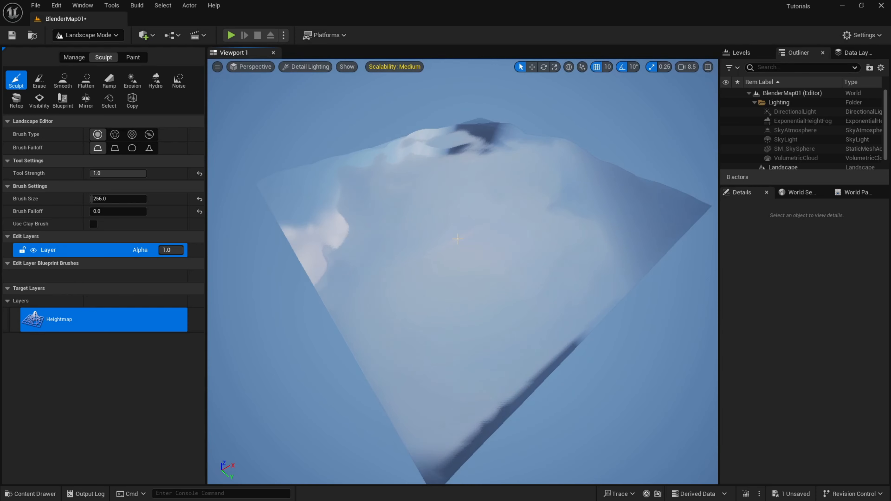
{"action": "mouse_move", "coordinate": [428, 217]}
{"action": "right_mouse_down"}
{"action": "mouse_move", "coordinate": [414, 217]}
{"action": "mouse_move", "coordinate": [519, 179]}
{"action": "mouse_move", "coordinate": [554, 221]}
{"action": "mouse_move", "coordinate": [430, 229]}
{"action": "right_mouse_up"}
{"action": "key", "text": "w"}
{"action": "key", "text": "alt+6"}
{"action": "key", "text": "w"}
{"action": "key", "text": "a"}
{"action": "key", "text": "w"}
{"action": "right_click_drag", "start_coordinate": [405, 275], "coordinate": [462, 301]}
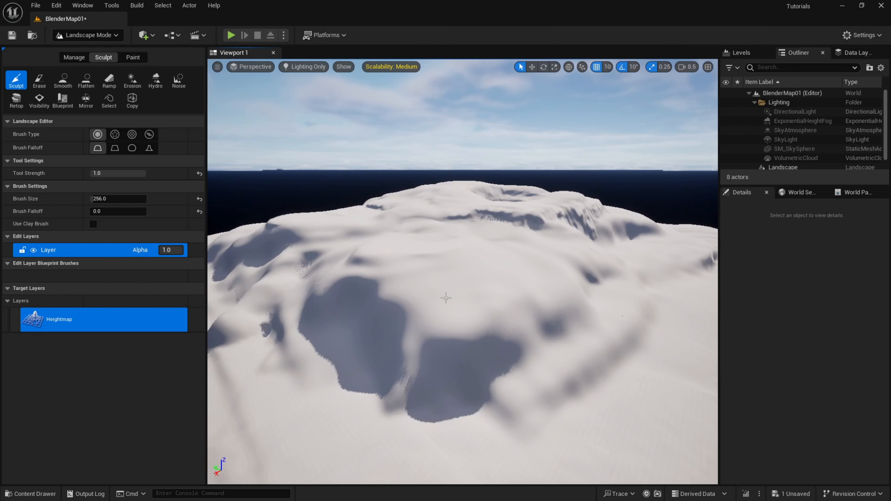
{"action": "right_click_drag", "start_coordinate": [486, 257], "coordinate": [443, 286]}
{"action": "key", "text": "d"}
{"action": "key", "text": "a"}
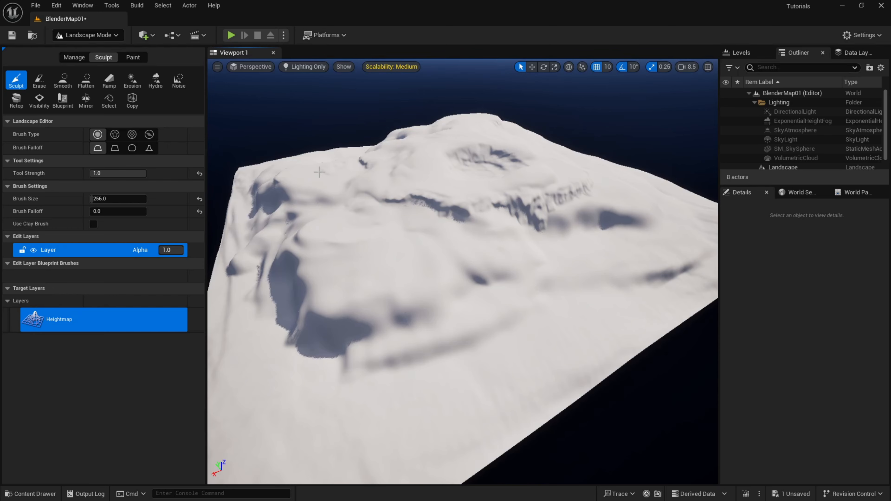
Return the viewport to the Lit view mode.
{"action": "left_click", "coordinate": [308, 67]}
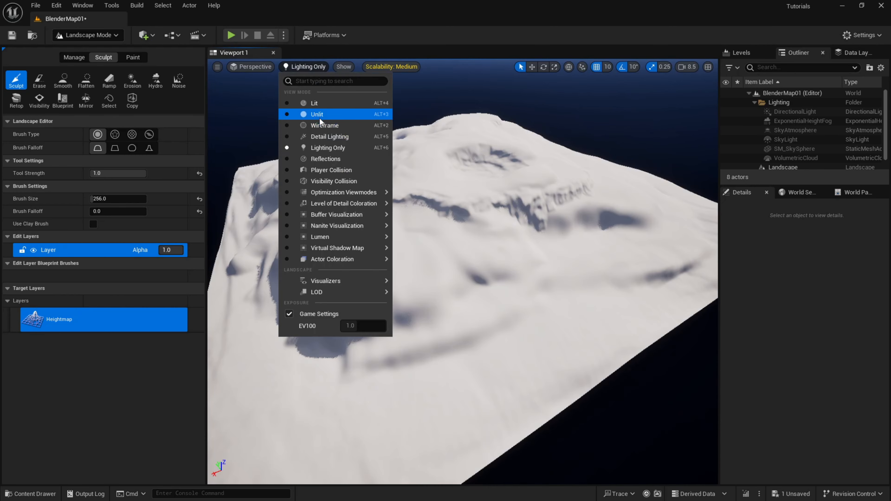
{"action": "left_click", "coordinate": [314, 103]}
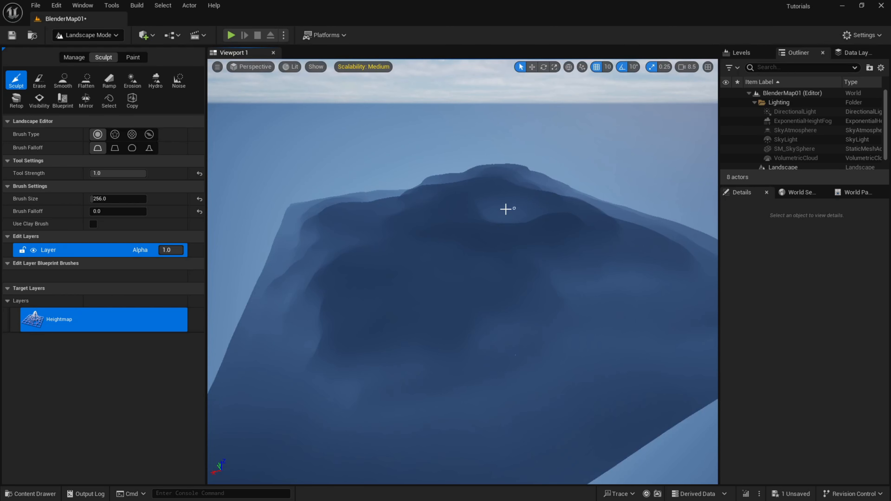
{"action": "mouse_move", "coordinate": [506, 210]}
{"action": "right_mouse_down"}
{"action": "mouse_move", "coordinate": [508, 242]}
{"action": "mouse_move", "coordinate": [512, 235]}
{"action": "right_mouse_up"}
Create and save a layer info asset for the landscape's Dirt_01 paint layer.
{"action": "left_click", "coordinate": [134, 59]}
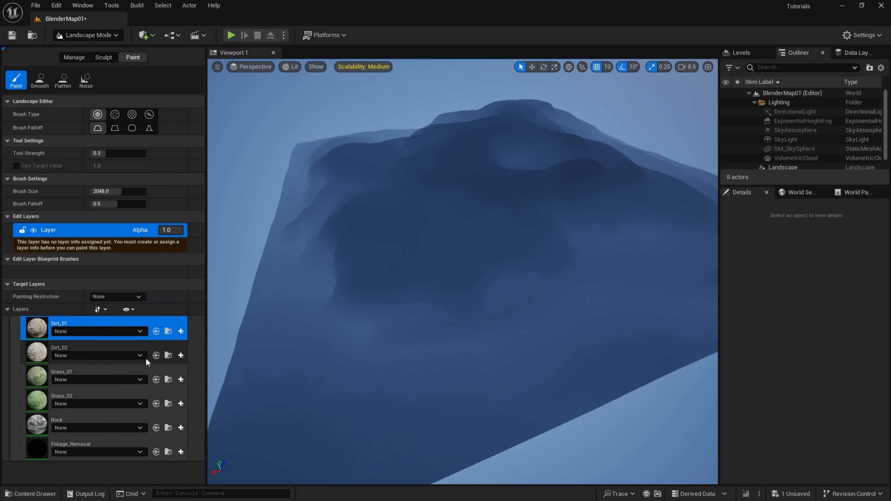
{"action": "left_click", "coordinate": [181, 331]}
{"action": "left_click", "coordinate": [201, 343]}
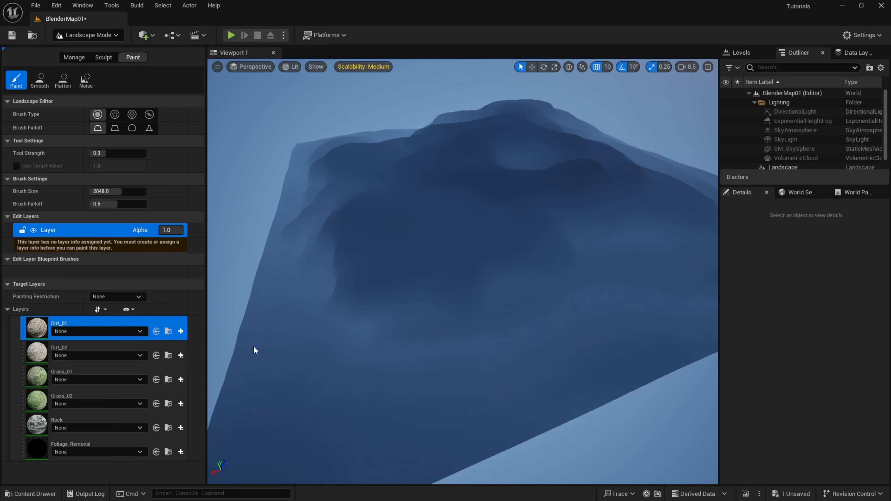
{"action": "left_click", "coordinate": [483, 351]}
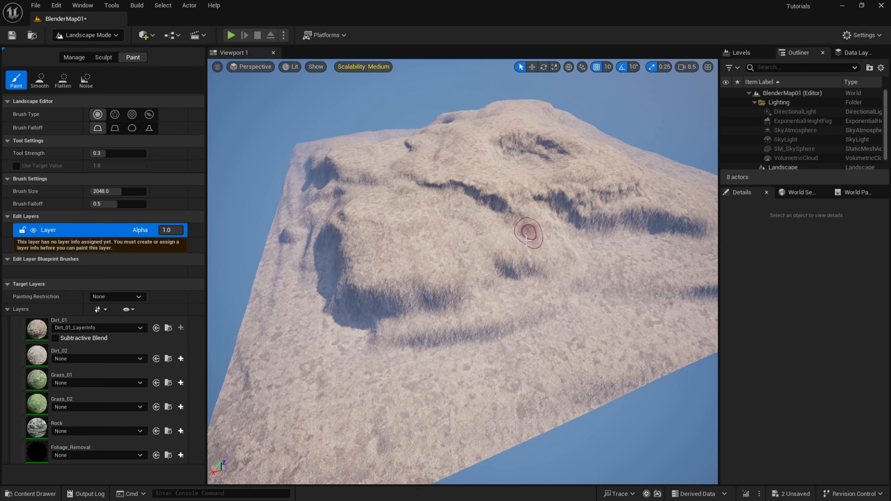
Switch to selection mode and add a Plane shape to the level.
{"action": "key", "text": "d"}
{"action": "right_click_drag", "start_coordinate": [505, 272], "coordinate": [530, 272]}
{"action": "left_click", "coordinate": [116, 35]}
{"action": "left_click", "coordinate": [88, 54]}
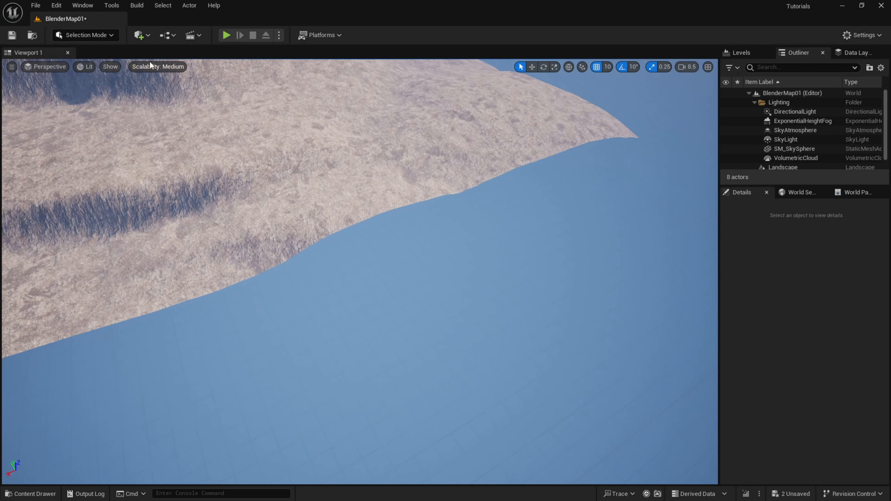
{"action": "left_click", "coordinate": [142, 38]}
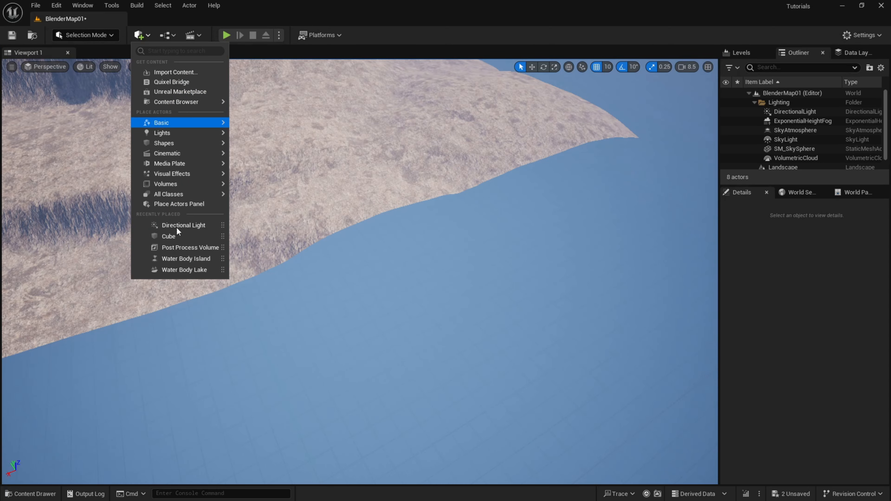
{"action": "mouse_move", "coordinate": [169, 143]}
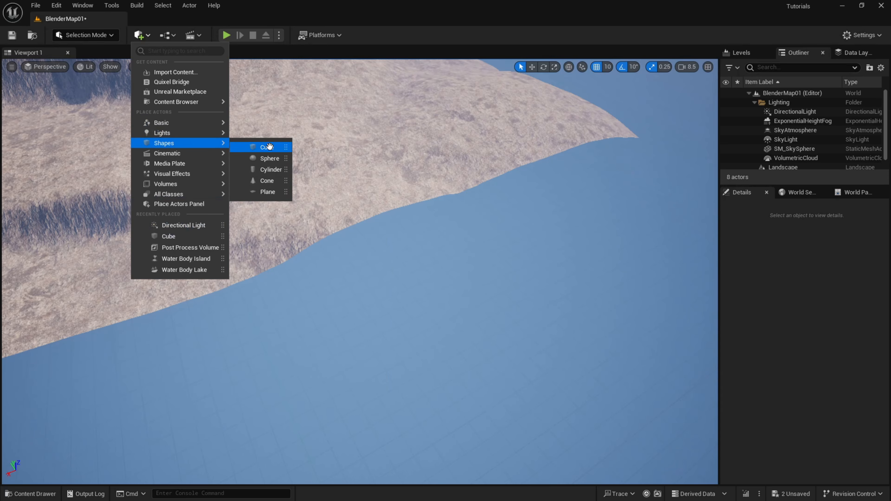
{"action": "left_click", "coordinate": [269, 191]}
Set the plane's X and Y location to 0 and its X and Y scale to 1100.
{"action": "left_click", "coordinate": [796, 318]}
{"action": "type", "text": "0"}
{"action": "key", "text": "Tab"}
{"action": "type", "text": "0"}
{"action": "key", "text": "Tab"}
{"action": "key", "text": "Tab"}
{"action": "key", "text": "Tab"}
{"action": "key", "text": "Tab"}
{"action": "key", "text": "Tab"}
{"action": "key", "text": "Tab"}
{"action": "key", "text": "Tab"}
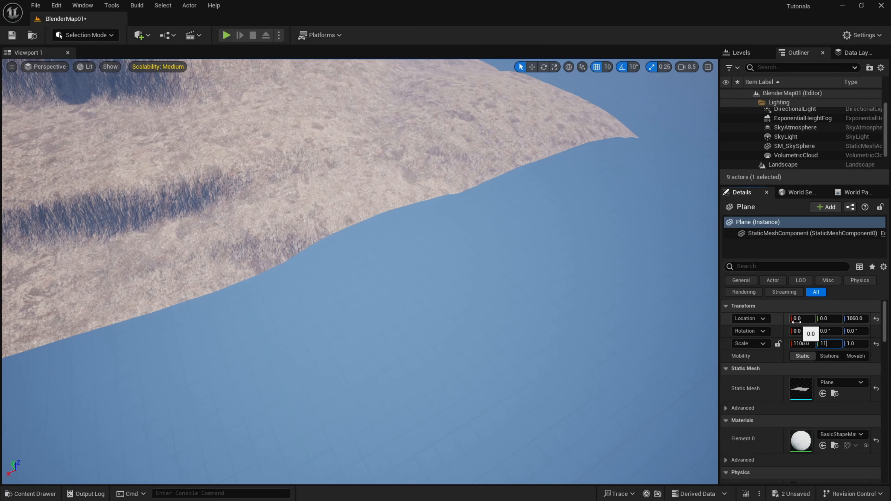
{"action": "key", "text": "Return"}
Lower the plane to a Z location of -9290 so it cuts through the landscape's lower slopes.
{"action": "key", "text": "f"}
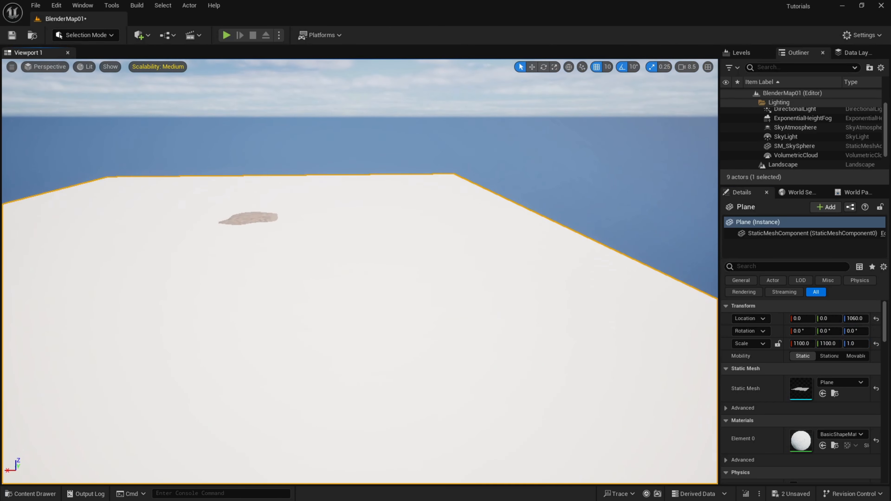
{"action": "key", "text": "w"}
{"action": "key", "text": "a"}
{"action": "right_click_drag", "start_coordinate": [479, 235], "coordinate": [593, 224]}
{"action": "right_click_drag", "start_coordinate": [336, 224], "coordinate": [384, 219]}
{"action": "left_click_drag", "start_coordinate": [367, 237], "coordinate": [375, 269]}
{"action": "right_click_drag", "start_coordinate": [495, 265], "coordinate": [717, 272]}
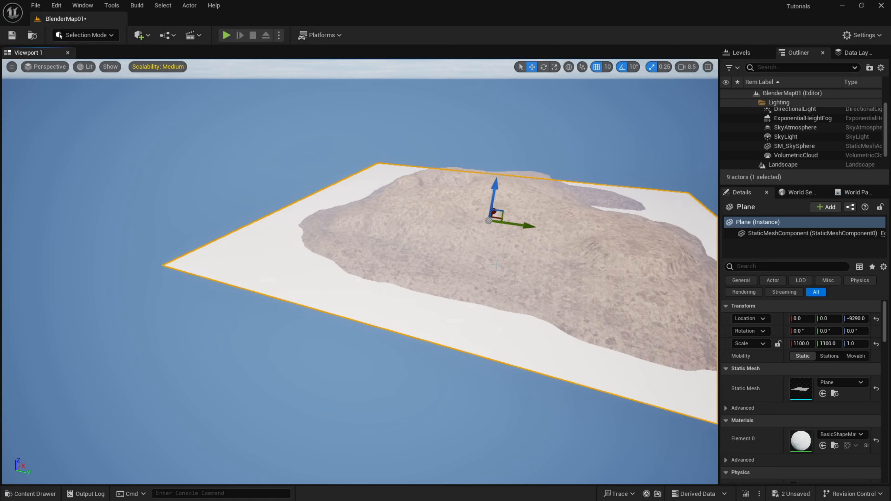
{"action": "right_click_drag", "start_coordinate": [361, 271], "coordinate": [175, 281]}
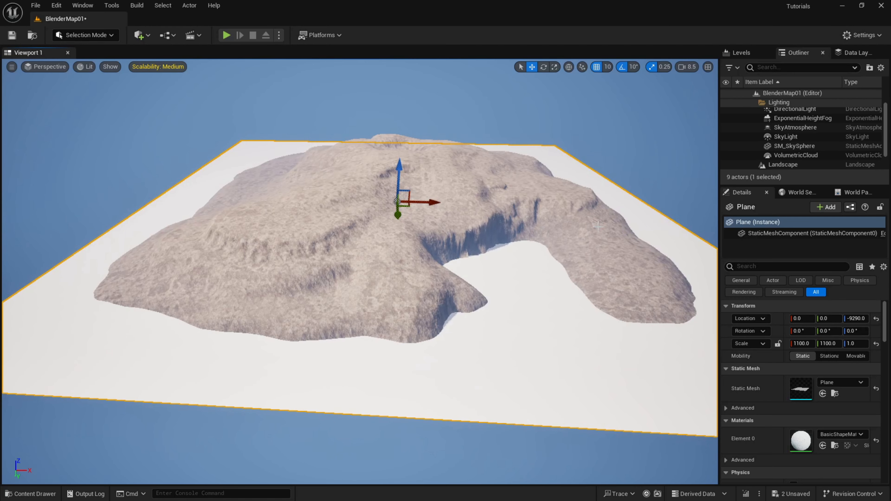
Set the landscape's Z scale to 25.
{"action": "left_click", "coordinate": [783, 165]}
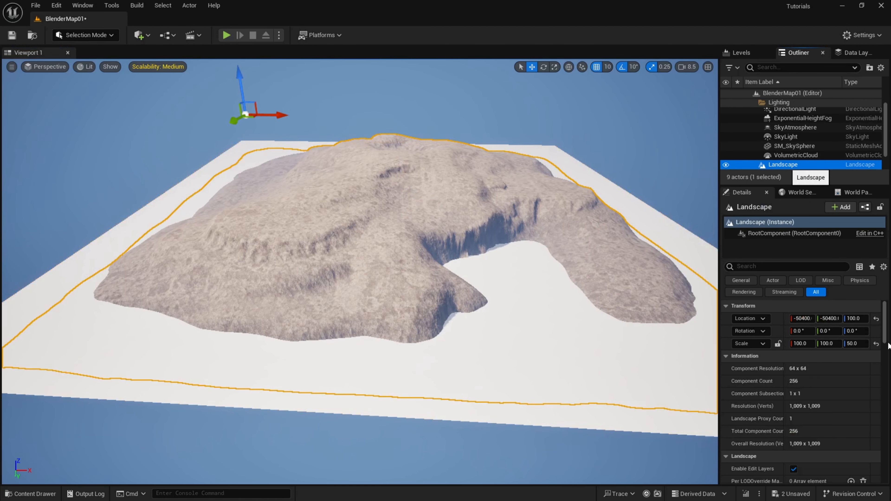
{"action": "left_click", "coordinate": [859, 342]}
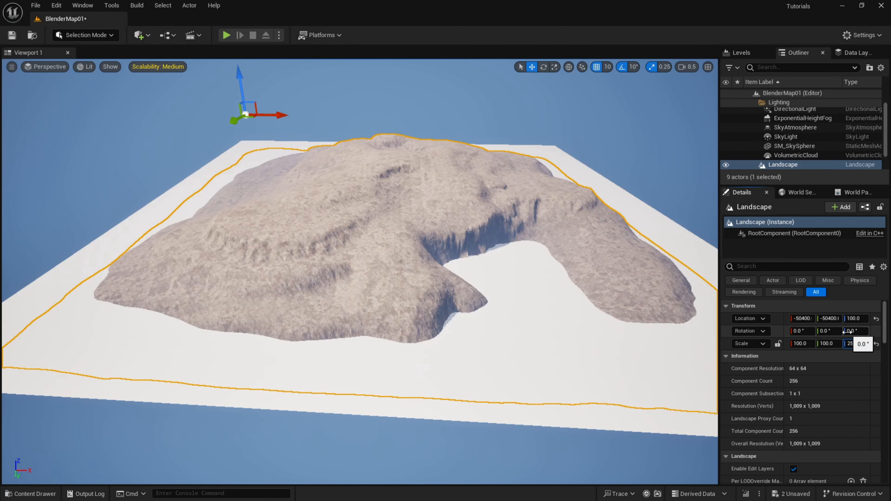
{"action": "key", "text": "Return"}
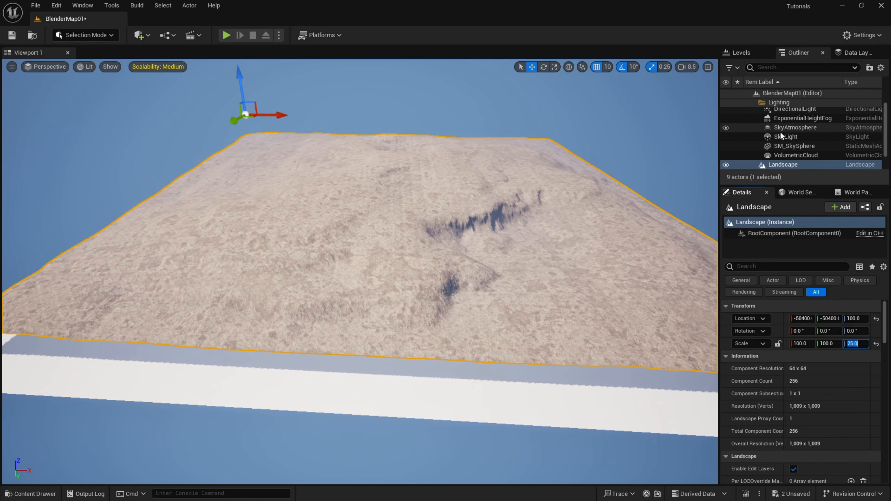
Raise the plane to a Z location of -4450 and check how it intersects the flatter landscape.
{"action": "left_click", "coordinate": [524, 418]}
{"action": "left_click_drag", "start_coordinate": [399, 170], "coordinate": [378, 145]}
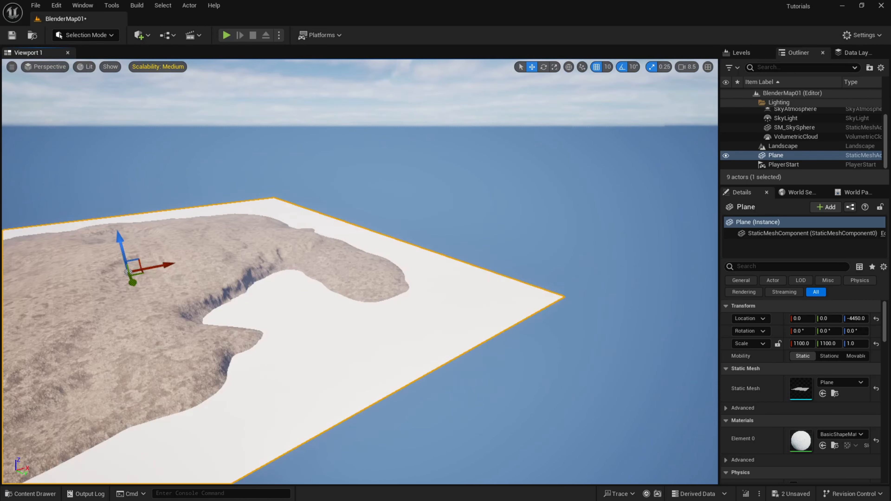
{"action": "right_click_drag", "start_coordinate": [360, 271], "coordinate": [407, 254]}
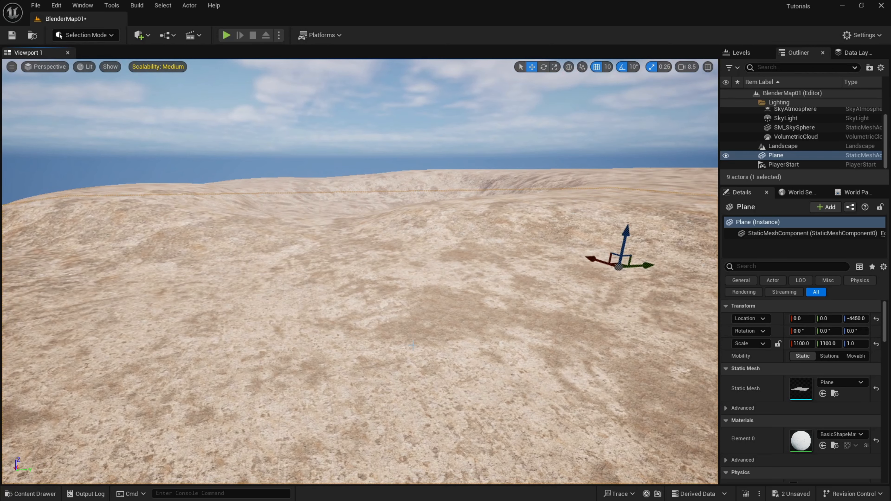
{"action": "key", "text": "f"}
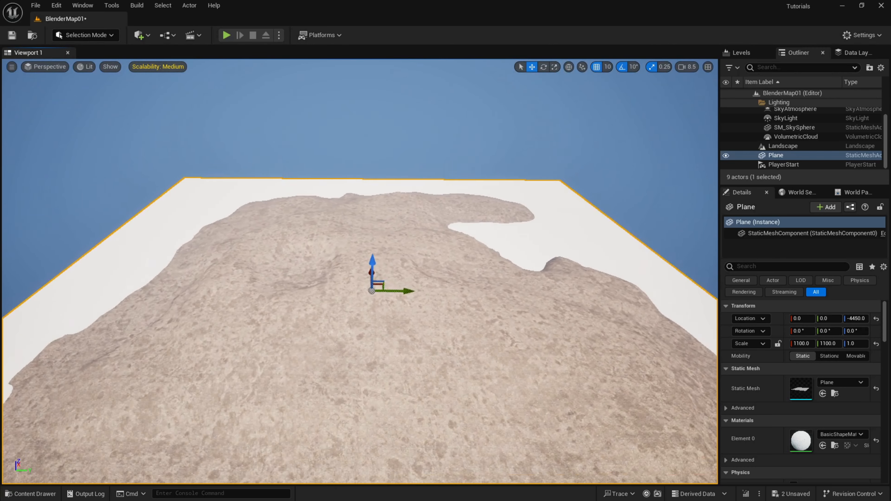
{"action": "right_click_drag", "start_coordinate": [359, 272], "coordinate": [465, 295]}
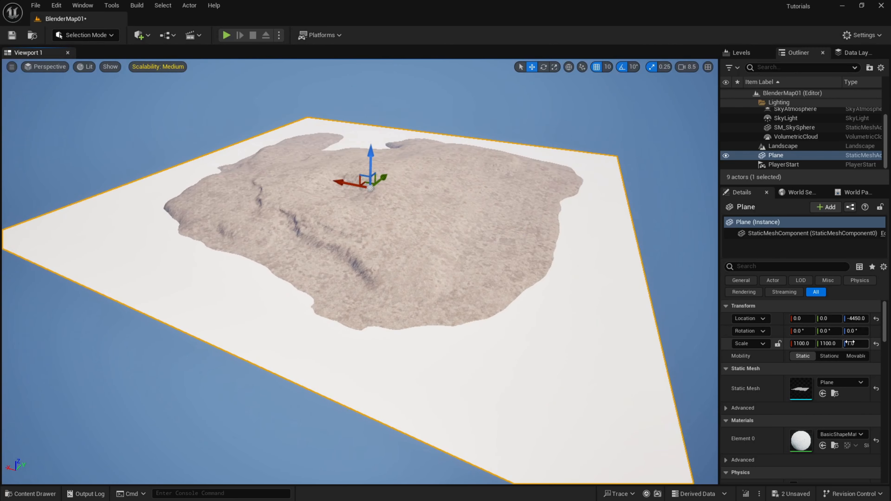
Set the landscape's Z scale to 100.
{"action": "left_click", "coordinate": [797, 147]}
{"action": "left_click", "coordinate": [856, 344]}
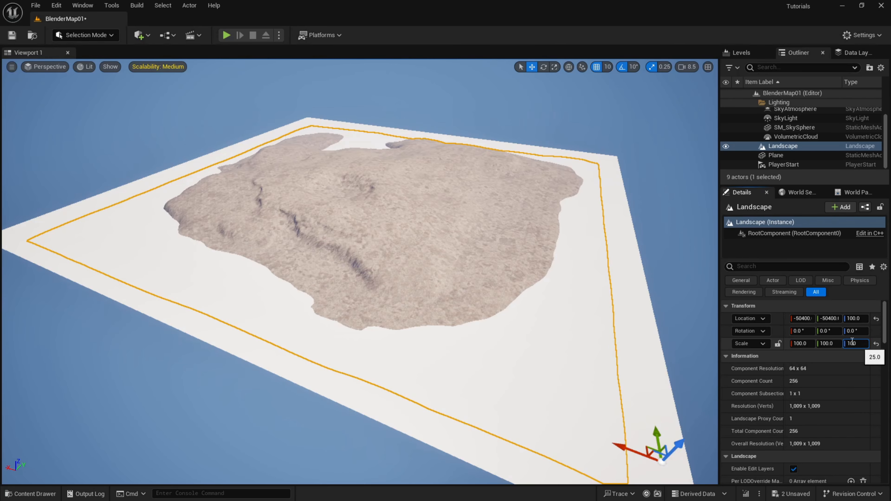
{"action": "type", "text": "100"}
{"action": "key", "text": "Return"}
Lower the plane to a Z location of about -18610 and inspect the taller cliffs above it.
{"action": "left_click", "coordinate": [818, 157]}
{"action": "right_click_drag", "start_coordinate": [487, 211], "coordinate": [537, 207]}
{"action": "left_click_drag", "start_coordinate": [295, 116], "coordinate": [274, 168]}
{"action": "right_click_drag", "start_coordinate": [274, 168], "coordinate": [475, 124]}
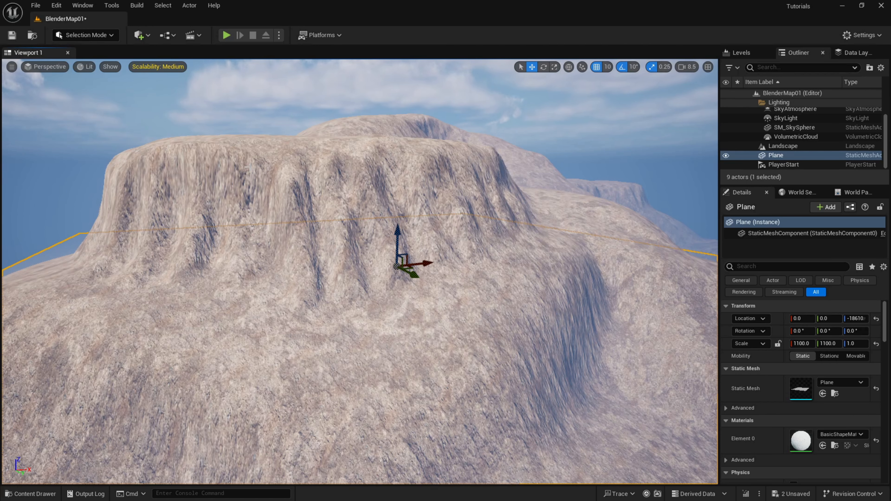
{"action": "right_click_drag", "start_coordinate": [348, 215], "coordinate": [351, 277]}
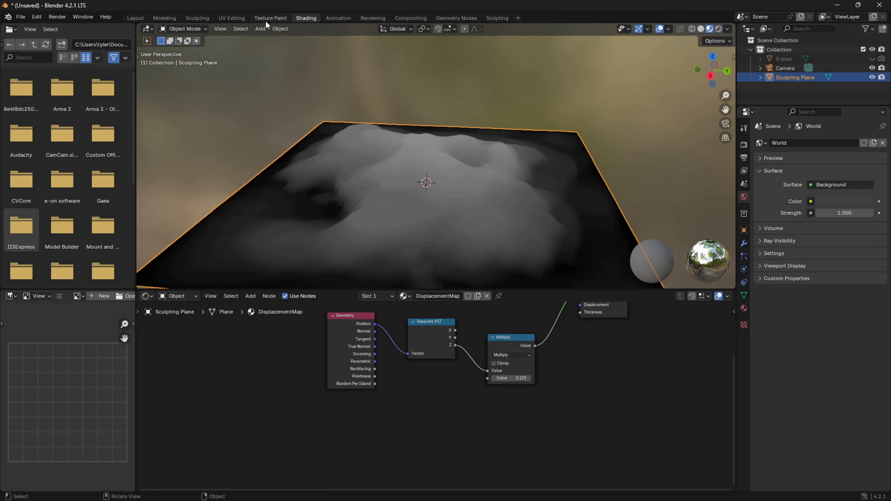
Compare the terrain's relief in Blender's Sculpting workspace with the landscape's cliffs in Unreal Engine from several sides.
{"action": "left_click", "coordinate": [198, 18]}
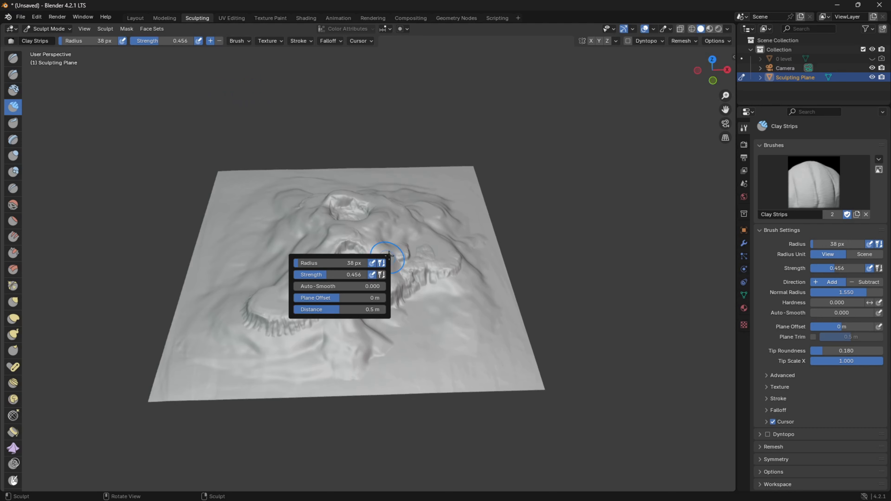
{"action": "right_click", "coordinate": [358, 98]}
{"action": "mouse_move", "coordinate": [336, 105]}
{"action": "middle_mouse_down"}
{"action": "mouse_move", "coordinate": [281, 139]}
{"action": "mouse_move", "coordinate": [269, 182]}
{"action": "mouse_move", "coordinate": [261, 330]}
{"action": "middle_mouse_up"}
{"action": "scroll", "coordinate": [420, 300], "scroll_direction": "up", "scroll_amount": 3}
{"action": "mouse_move", "coordinate": [457, 318]}
{"action": "middle_mouse_down", "text": "shift"}
{"action": "mouse_move", "coordinate": [488, 235]}
{"action": "mouse_move", "coordinate": [298, 215]}
{"action": "mouse_move", "coordinate": [386, 197]}
{"action": "mouse_move", "coordinate": [484, 193]}
{"action": "mouse_move", "coordinate": [448, 209]}
{"action": "mouse_move", "coordinate": [440, 225]}
{"action": "middle_mouse_up", "text": "shift"}
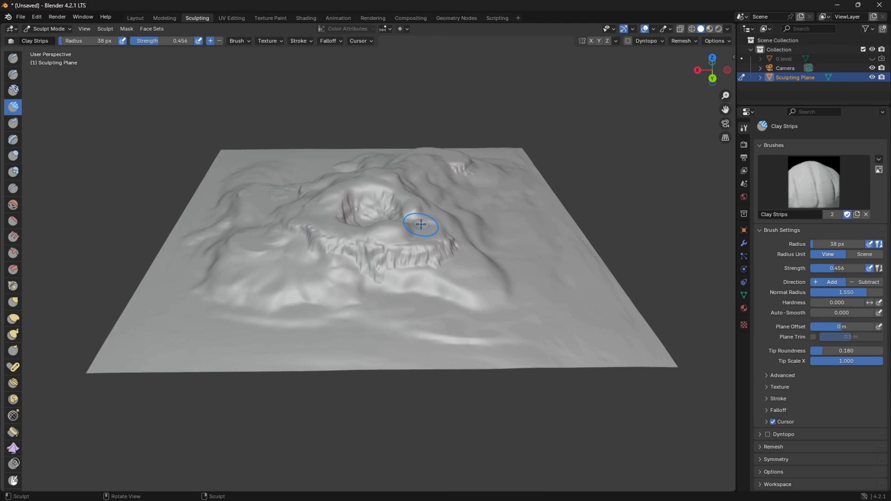
{"action": "middle_click_drag", "start_coordinate": [419, 221], "coordinate": [392, 251]}
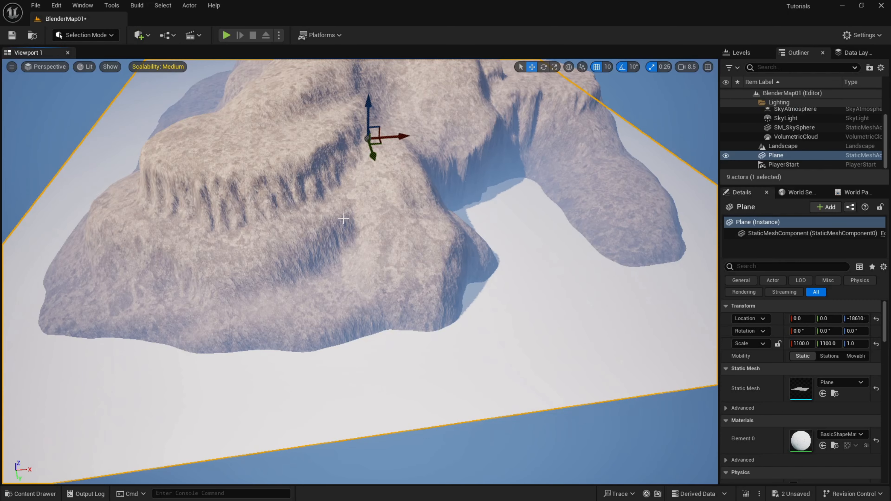
{"action": "right_click_drag", "start_coordinate": [374, 211], "coordinate": [626, 202]}
{"action": "right_click_drag", "start_coordinate": [197, 210], "coordinate": [194, 210]}
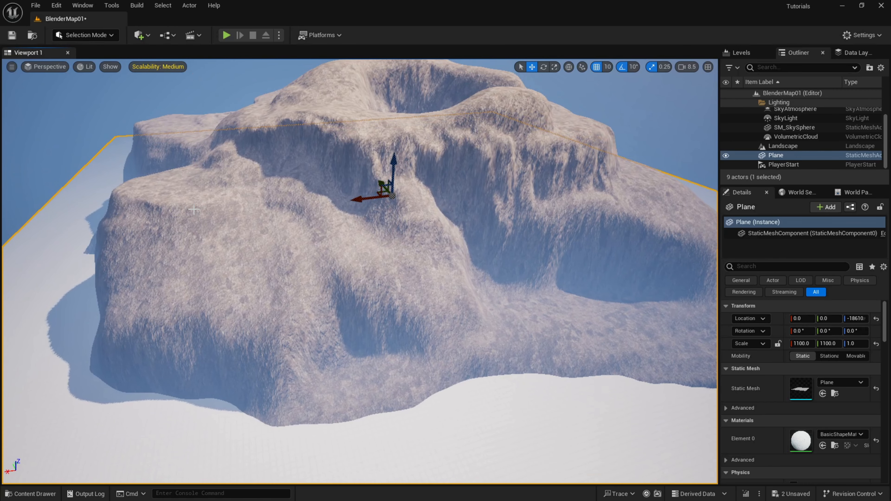
{"action": "right_click_drag", "start_coordinate": [280, 206], "coordinate": [282, 207]}
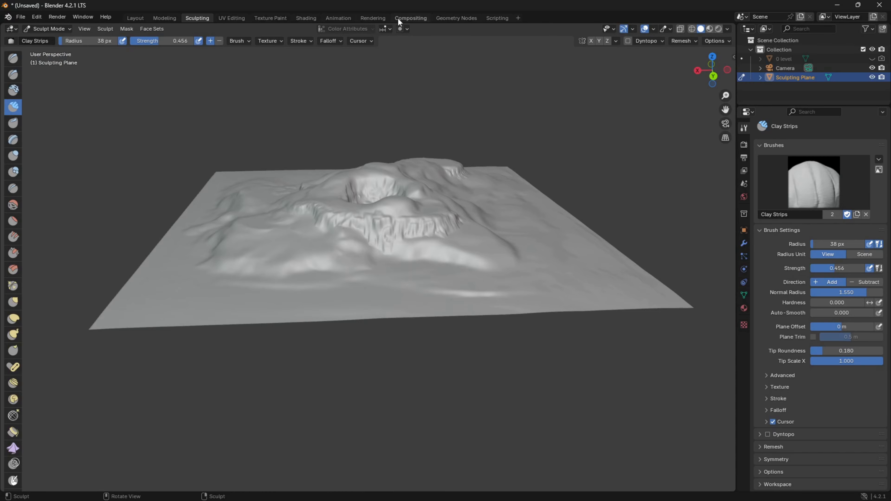
Switch to Blender's Shading workspace and set the DisplacementMap material's Multiply node value to 0.050.
{"action": "left_click", "coordinate": [306, 18]}
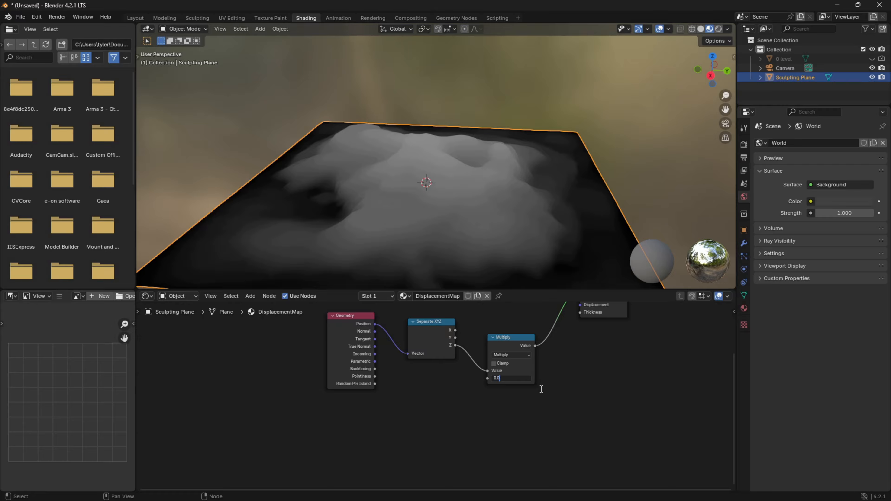
{"action": "key", "text": "Return"}
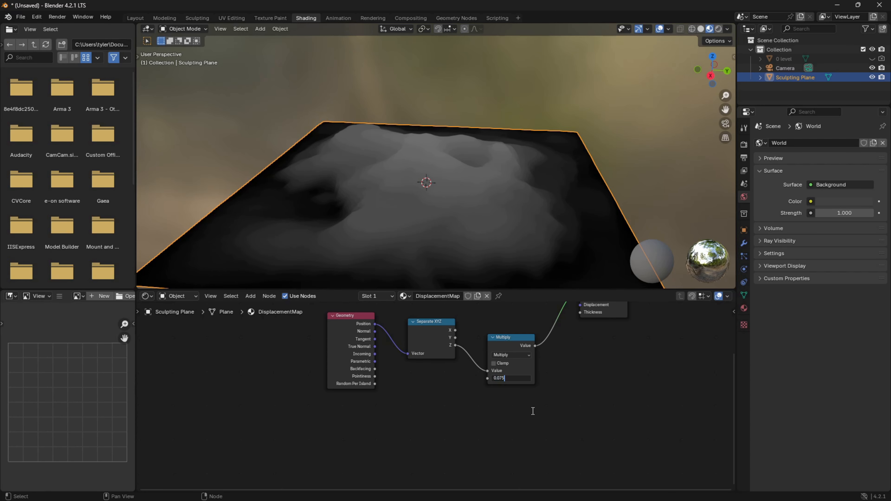
{"action": "key", "text": "Return"}
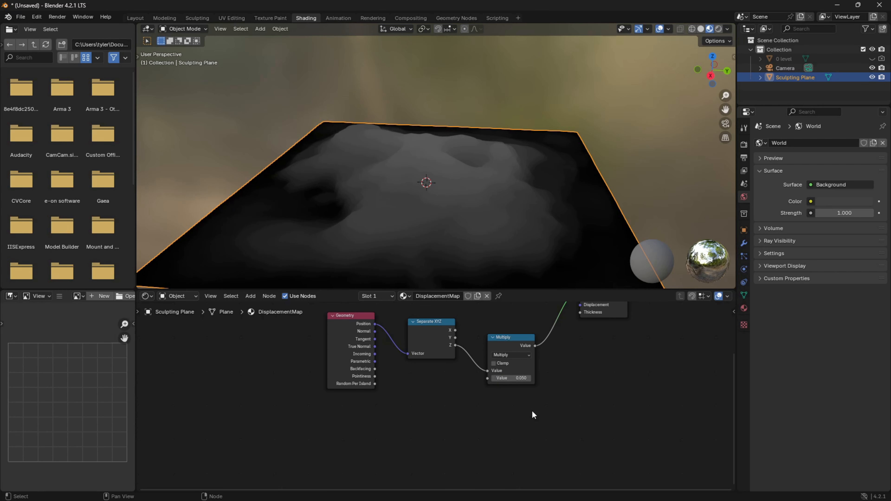
Apply Shade Auto Smooth to the Sculpting Plane and examine its darker height shading from several sides.
{"action": "right_click", "coordinate": [383, 115]}
{"action": "left_click", "coordinate": [389, 121]}
{"action": "middle_click_drag", "start_coordinate": [454, 92], "coordinate": [604, 66]}
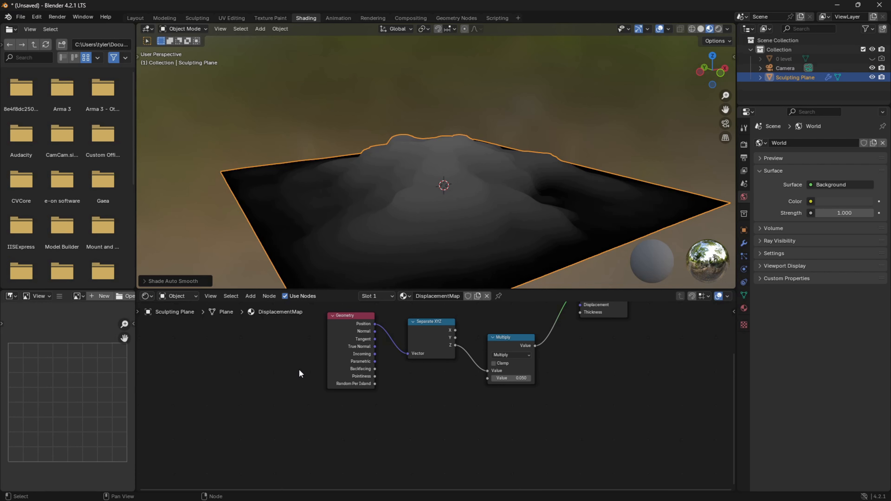
{"action": "middle_click_drag", "start_coordinate": [340, 230], "coordinate": [367, 177]}
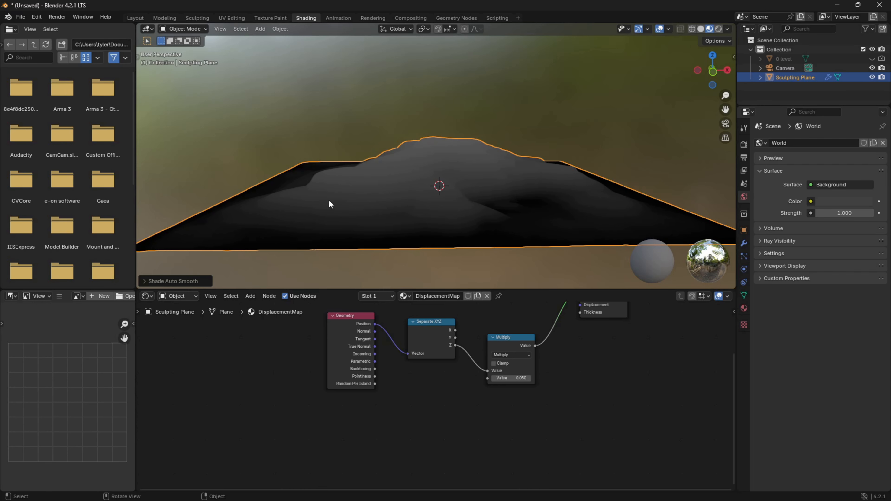
{"action": "middle_click_drag", "start_coordinate": [411, 149], "coordinate": [332, 146]}
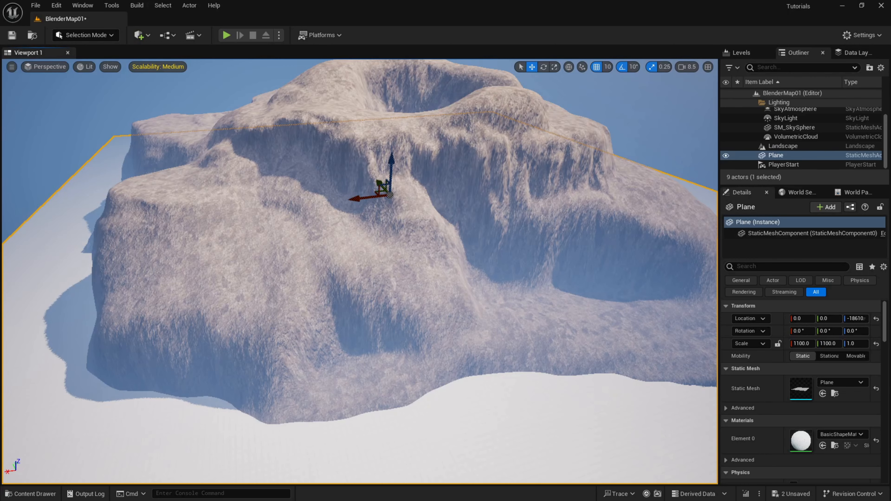
Switch to Unreal Engine, hide the Plane actor and raise the camera speed to 10.
{"action": "left_click", "coordinate": [725, 155]}
{"action": "key", "text": "s"}
{"action": "right_click_drag", "start_coordinate": [385, 189], "coordinate": [386, 185]}
{"action": "scroll", "coordinate": [385, 186], "scroll_direction": "up", "scroll_amount": 2}
{"action": "right_click_drag", "start_coordinate": [451, 309], "coordinate": [421, 325]}
{"action": "key", "text": "w"}
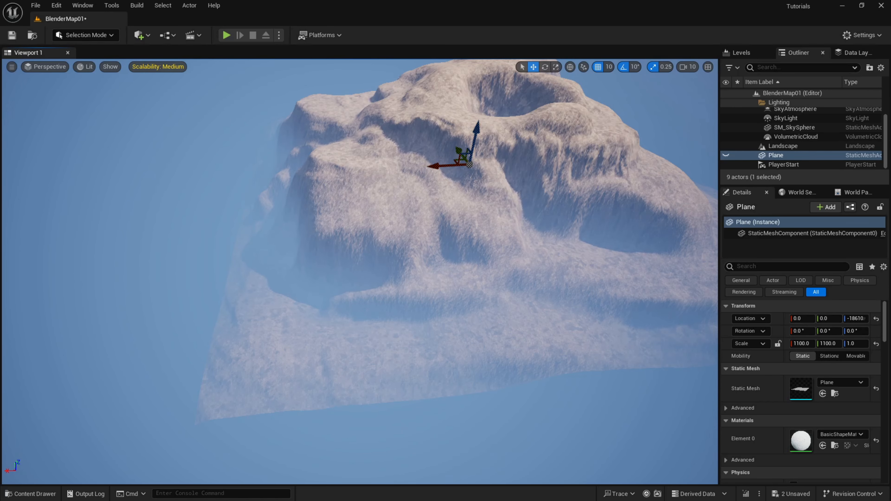
Activate the Flatten sculpt tool in Landscape mode and set its flatten target to 32768.
{"action": "left_click", "coordinate": [115, 36]}
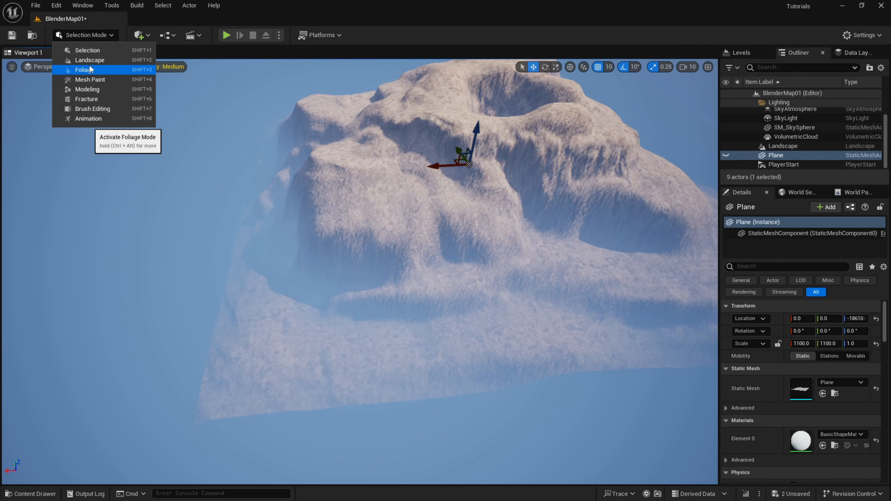
{"action": "left_click", "coordinate": [81, 69]}
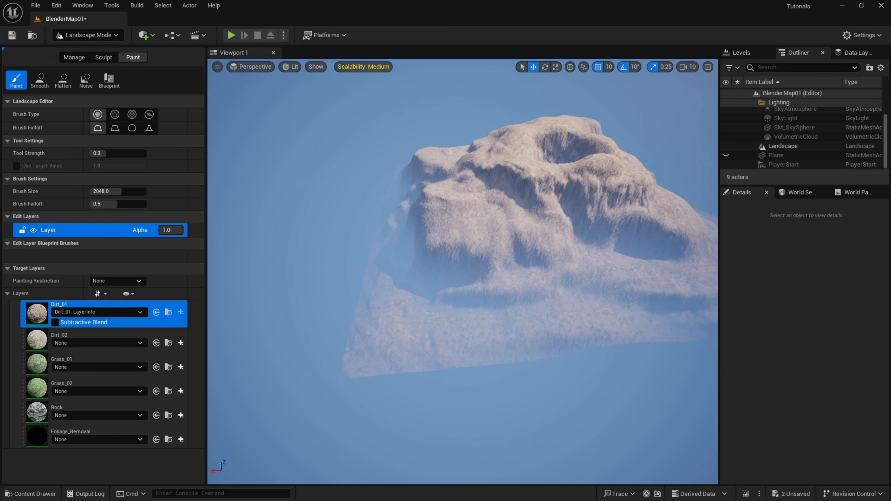
{"action": "left_click", "coordinate": [100, 57]}
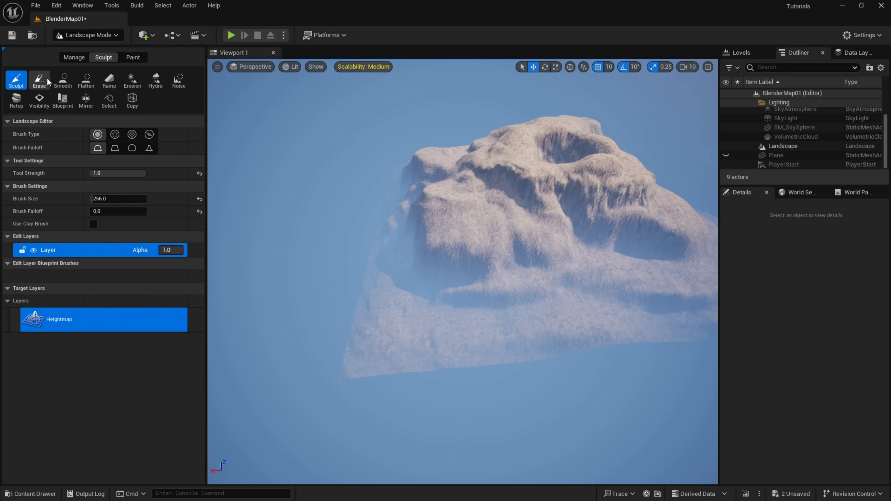
{"action": "left_click", "coordinate": [86, 80]}
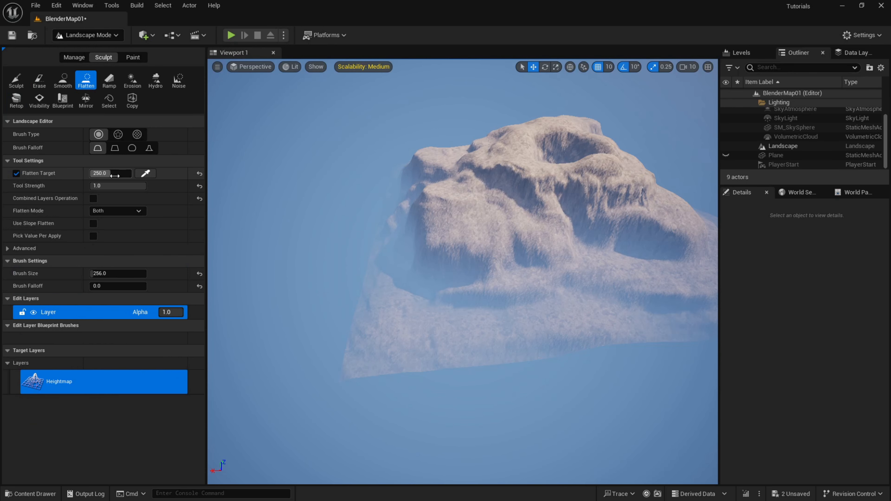
{"action": "left_click_drag", "start_coordinate": [114, 176], "coordinate": [134, 177]}
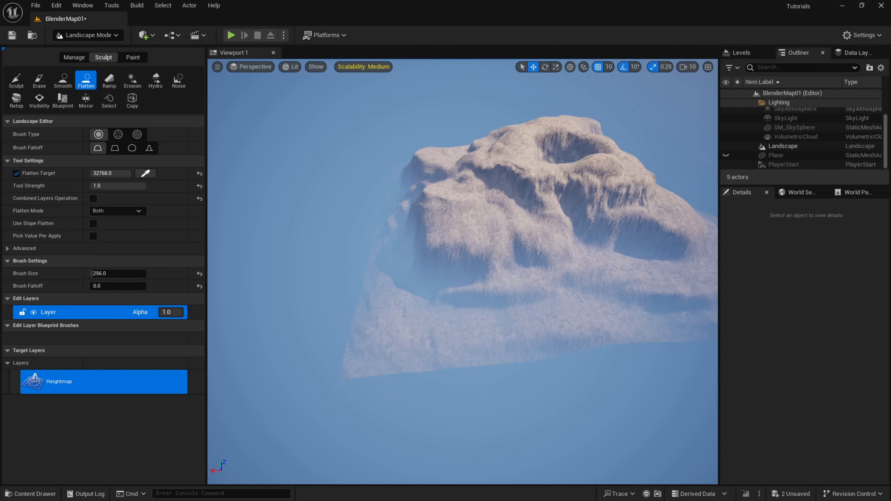
Test the 256-size Flatten brush on the terrain's summit at the 32768 target.
{"action": "key", "text": "w"}
{"action": "right_click_drag", "start_coordinate": [399, 168], "coordinate": [407, 246]}
{"action": "key", "text": "s"}
{"action": "left_click_drag", "start_coordinate": [443, 185], "coordinate": [453, 196]}
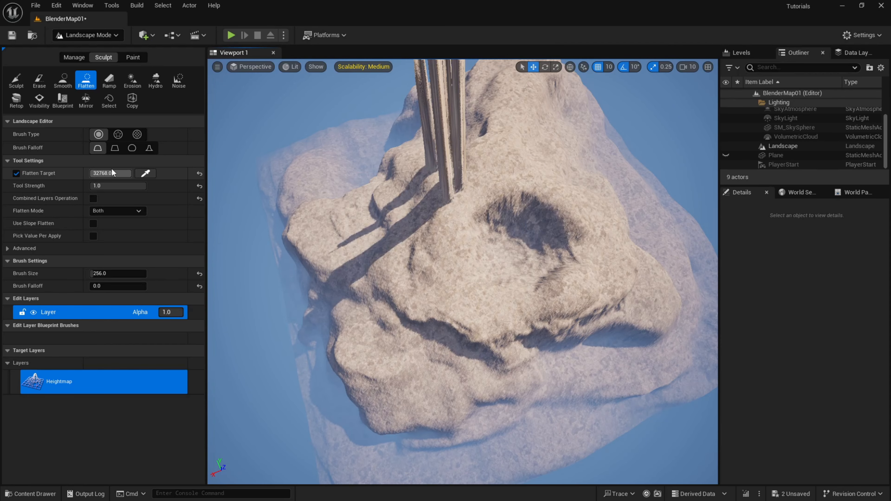
Set the Flatten brush size to 1024 and raise a wider column on the terrain's summit.
{"action": "left_click_drag", "start_coordinate": [104, 273], "coordinate": [112, 273]}
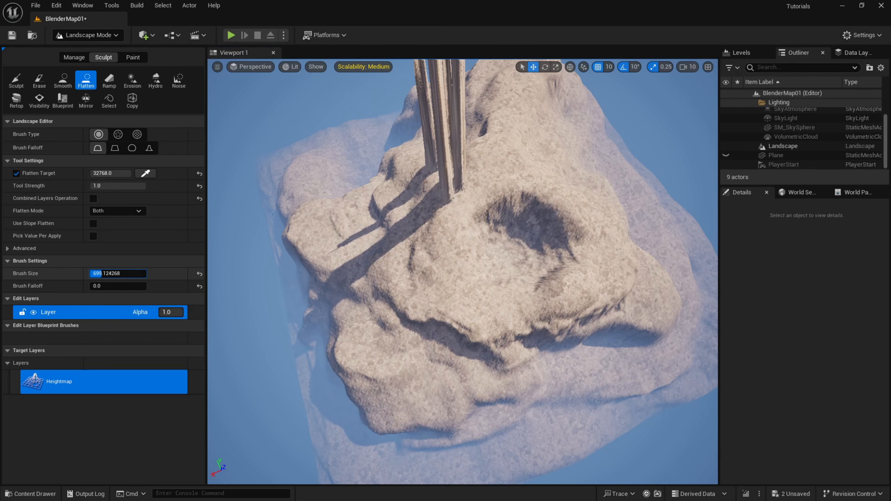
{"action": "left_click", "coordinate": [108, 270]}
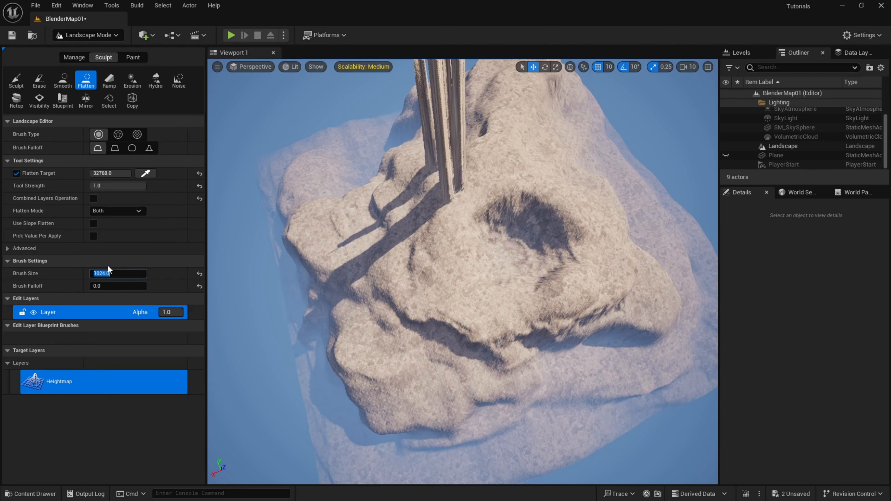
{"action": "right_click_drag", "start_coordinate": [441, 187], "coordinate": [417, 192]}
{"action": "mouse_move", "coordinate": [385, 249]}
{"action": "left_mouse_down"}
{"action": "mouse_move", "coordinate": [313, 165]}
{"action": "mouse_move", "coordinate": [327, 174]}
{"action": "mouse_move", "coordinate": [342, 212]}
{"action": "mouse_move", "coordinate": [312, 175]}
{"action": "left_mouse_up"}
{"action": "mouse_move", "coordinate": [312, 176]}
{"action": "right_mouse_down"}
{"action": "mouse_move", "coordinate": [311, 147]}
{"action": "mouse_move", "coordinate": [288, 130]}
{"action": "mouse_move", "coordinate": [330, 150]}
{"action": "mouse_move", "coordinate": [435, 126]}
{"action": "mouse_move", "coordinate": [443, 145]}
{"action": "right_mouse_up"}
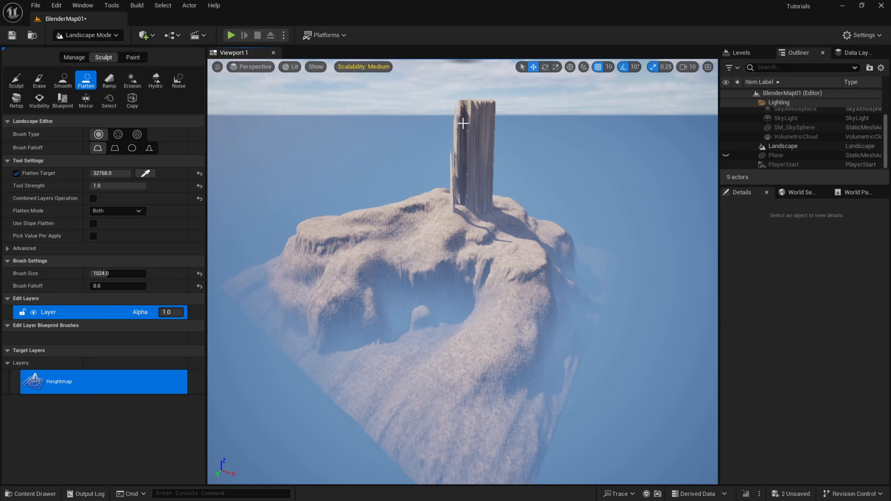
{"action": "mouse_move", "coordinate": [479, 100]}
{"action": "right_mouse_down"}
{"action": "mouse_move", "coordinate": [451, 76]}
{"action": "mouse_move", "coordinate": [470, 109]}
{"action": "mouse_move", "coordinate": [452, 121]}
{"action": "mouse_move", "coordinate": [486, 93]}
{"action": "mouse_move", "coordinate": [470, 106]}
{"action": "right_mouse_up"}
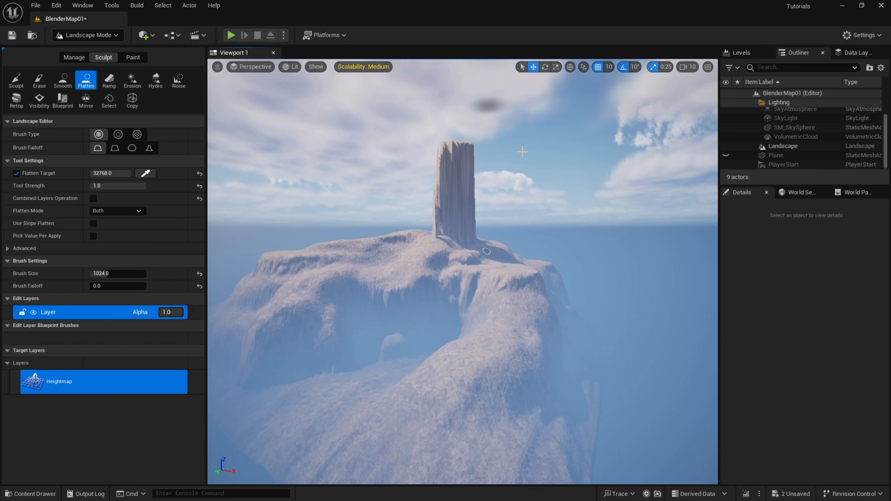
Hide the ExponentialHeightFog actor and examine the raised column's height against the terrain.
{"action": "scroll", "coordinate": [806, 121], "scroll_direction": "up", "scroll_amount": 1}
{"action": "left_click", "coordinate": [726, 114]}
{"action": "right_click_drag", "start_coordinate": [575, 147], "coordinate": [607, 149]}
{"action": "right_click_drag", "start_coordinate": [440, 267], "coordinate": [439, 267]}
{"action": "key", "text": "e"}
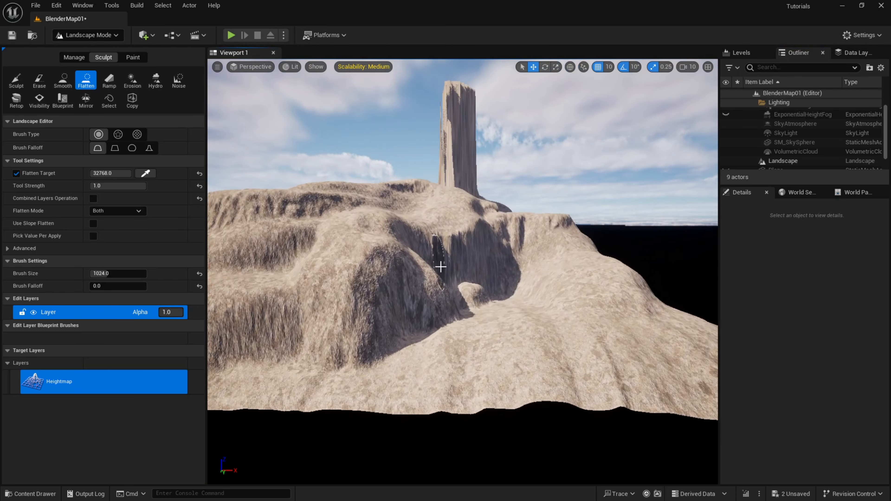
{"action": "key", "text": "e"}
{"action": "right_click_drag", "start_coordinate": [488, 216], "coordinate": [484, 215]}
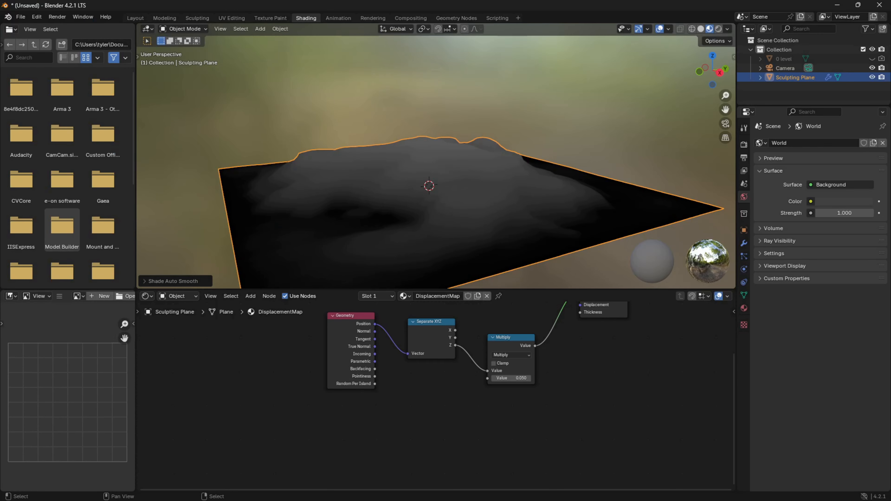
Switch to Blender and add a Math node beside the Multiply node in the DisplacementMap material.
{"action": "scroll", "coordinate": [589, 364], "scroll_direction": "right", "scroll_amount": 1}
{"action": "right_click", "coordinate": [525, 380]}
{"action": "key", "text": "Escape"}
{"action": "right_click", "coordinate": [606, 407]}
{"action": "mouse_move", "coordinate": [605, 407]}
{"action": "type", "text": "t"}
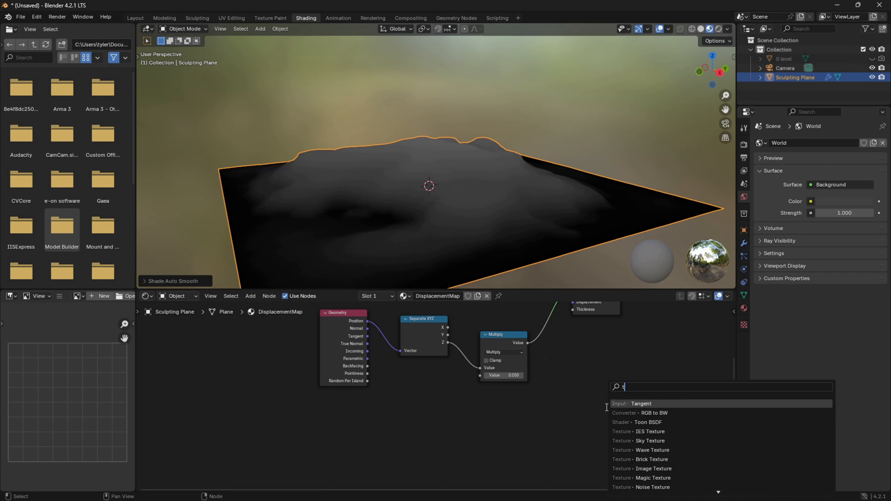
{"action": "key", "text": "BackSpace"}
{"action": "type", "text": "great"}
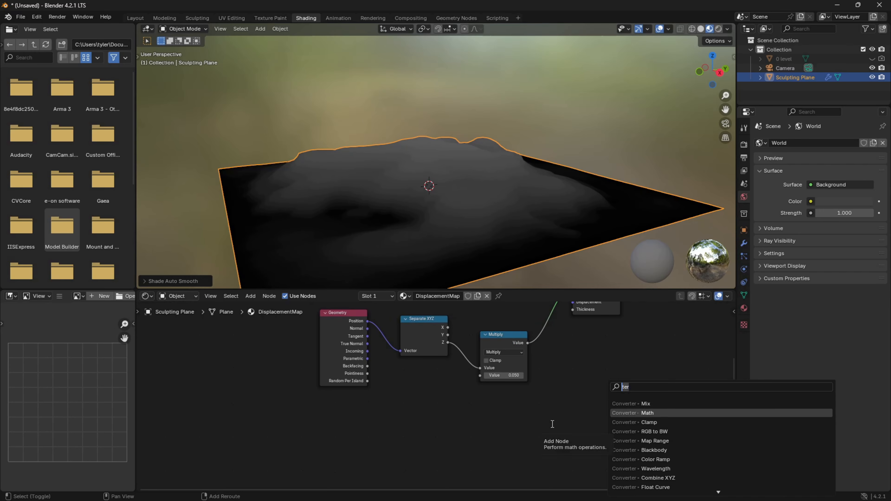
{"action": "key", "text": "BackSpace"}
{"action": "key", "text": "BackSpace"}
{"action": "key", "text": "BackSpace"}
{"action": "key", "text": "BackSpace"}
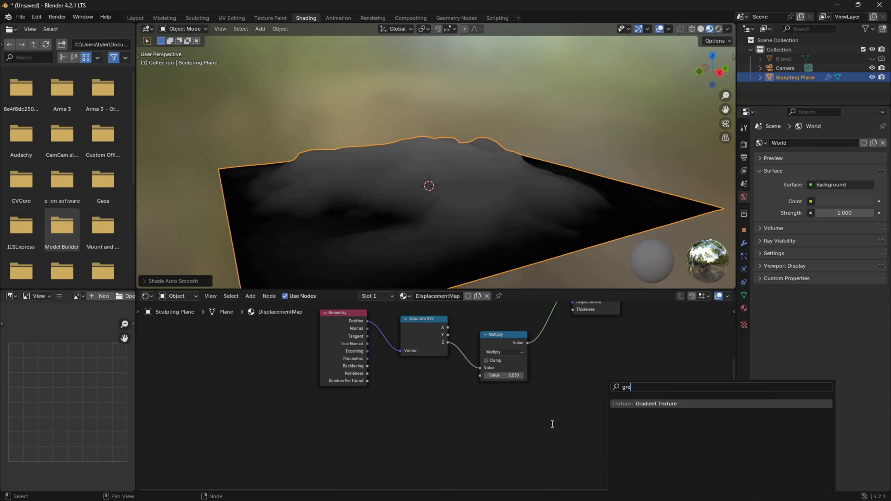
{"action": "type", "text": "math"}
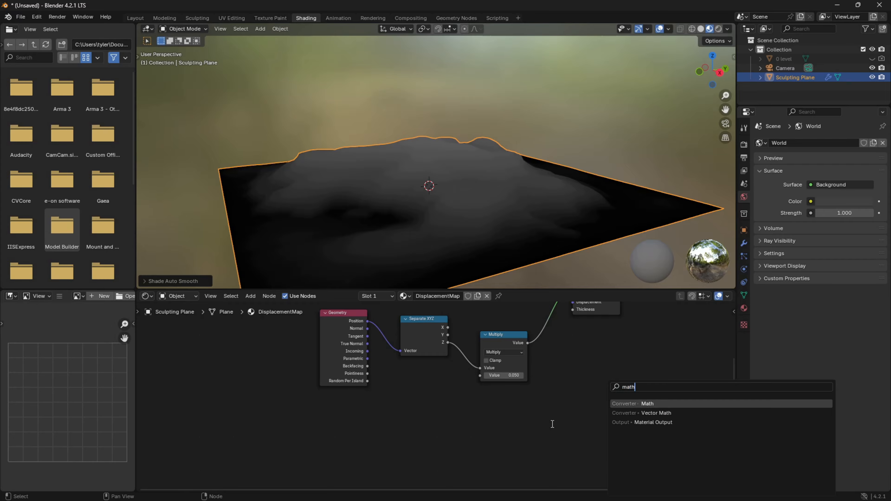
{"action": "key", "text": "Return"}
{"action": "left_click", "coordinate": [558, 351]}
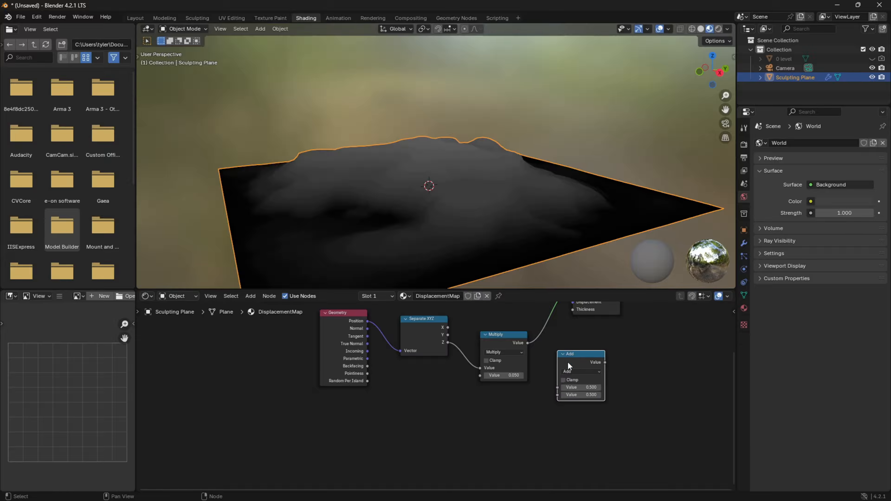
Change the new Math node's operation to Greater Than and set its value to 0.25.
{"action": "left_click", "coordinate": [578, 371]}
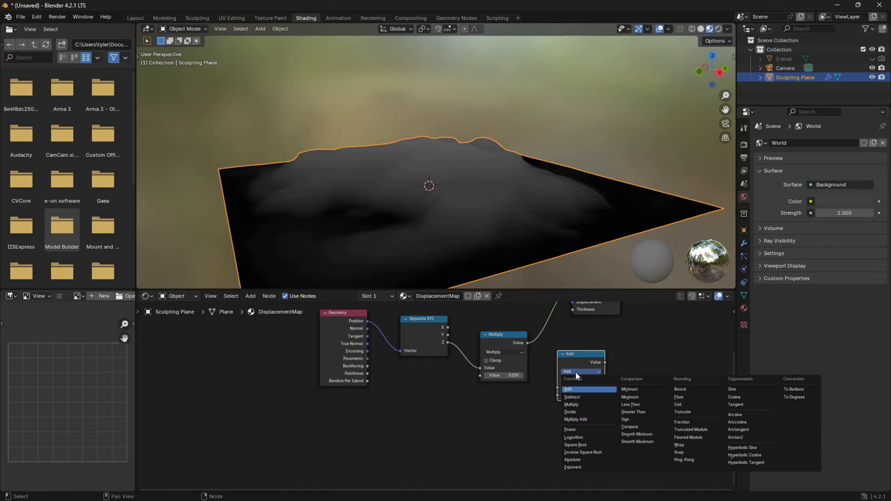
{"action": "left_click", "coordinate": [633, 412]}
{"action": "left_click", "coordinate": [588, 387]}
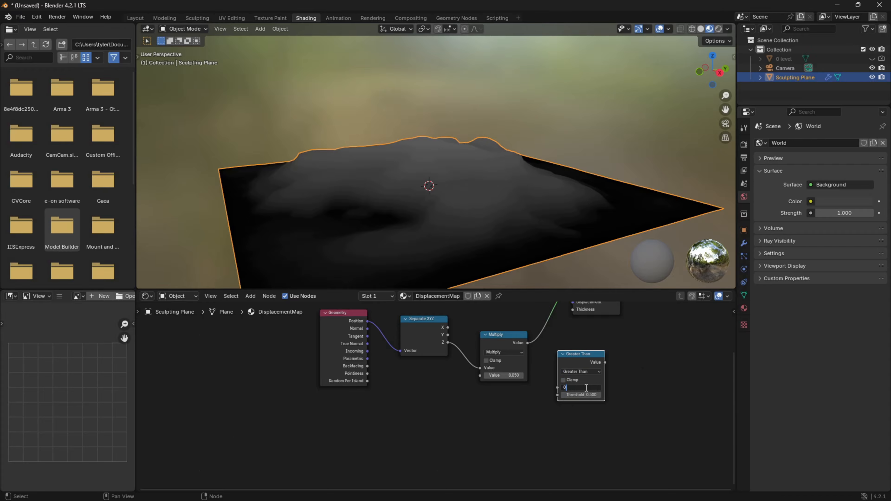
{"action": "type", "text": "0.25"}
{"action": "key", "text": "Return"}
Connect the Multiply output to the Greater Than value and the Greater Than output to the Material Output's Surface.
{"action": "left_click", "coordinate": [527, 346]}
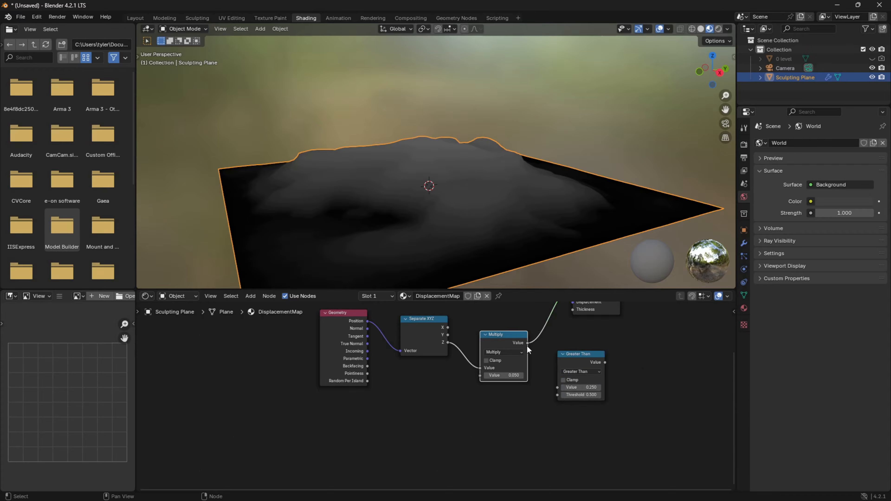
{"action": "left_click_drag", "start_coordinate": [528, 344], "coordinate": [557, 387]}
{"action": "middle_click_drag", "start_coordinate": [611, 360], "coordinate": [592, 395]}
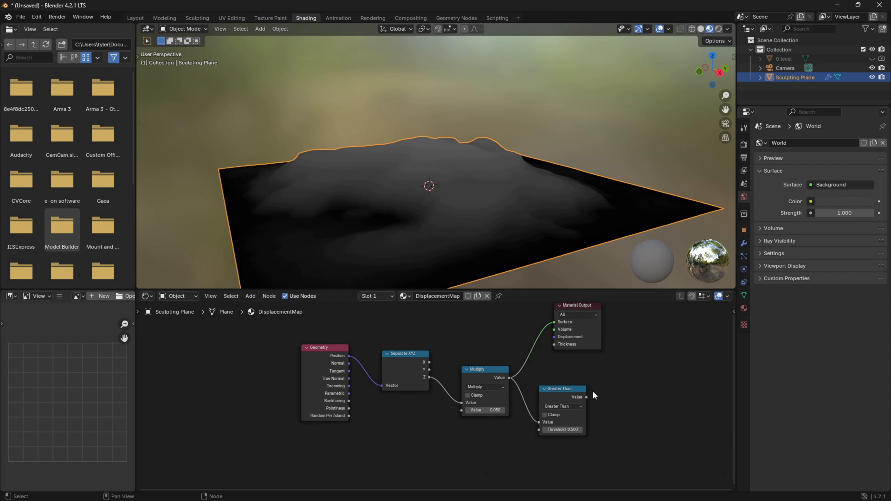
{"action": "left_click_drag", "start_coordinate": [586, 397], "coordinate": [554, 322]}
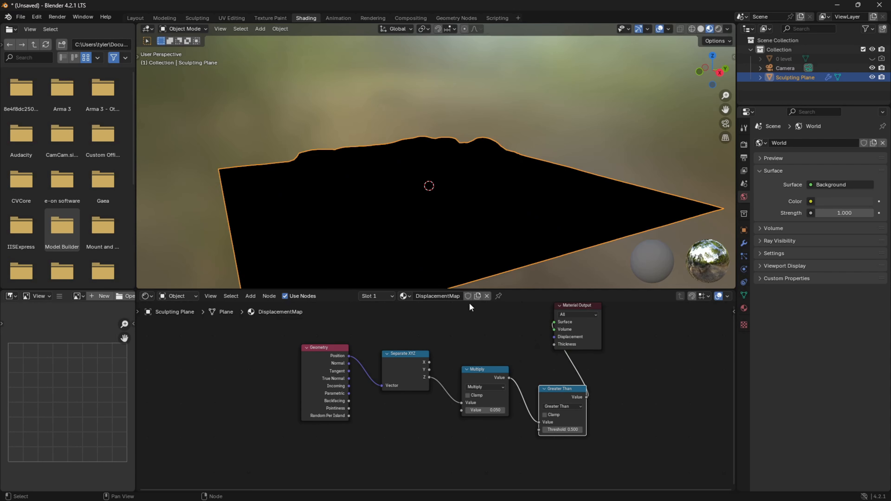
Set the Multiply node's value to 0.125 and view the Sculpting Plane from above.
{"action": "middle_click_drag", "start_coordinate": [465, 210], "coordinate": [499, 241]}
{"action": "left_click", "coordinate": [471, 410]}
{"action": "type", "text": "0.125"}
{"action": "key", "text": "Return"}
{"action": "middle_click_drag", "start_coordinate": [597, 128], "coordinate": [605, 255]}
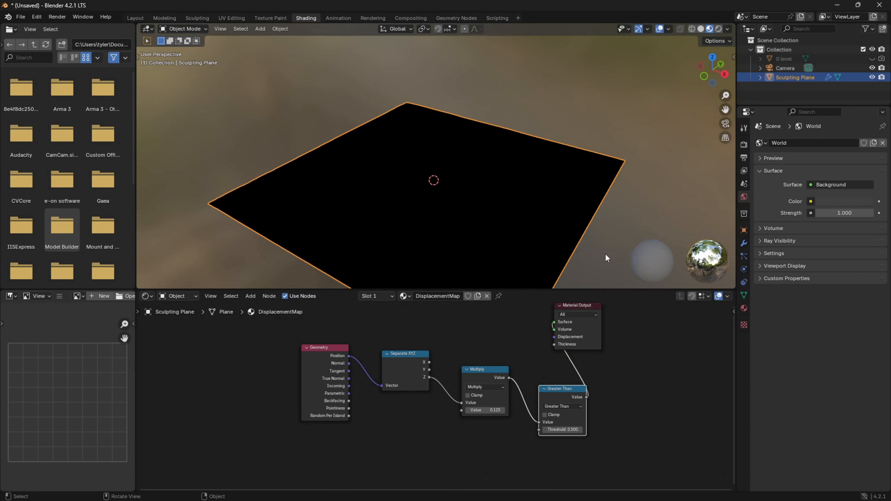
Set the Greater Than threshold to 0.25 and check the masked peak from the side.
{"action": "left_click", "coordinate": [559, 430]}
{"action": "type", "text": "0.25"}
{"action": "key", "text": "Return"}
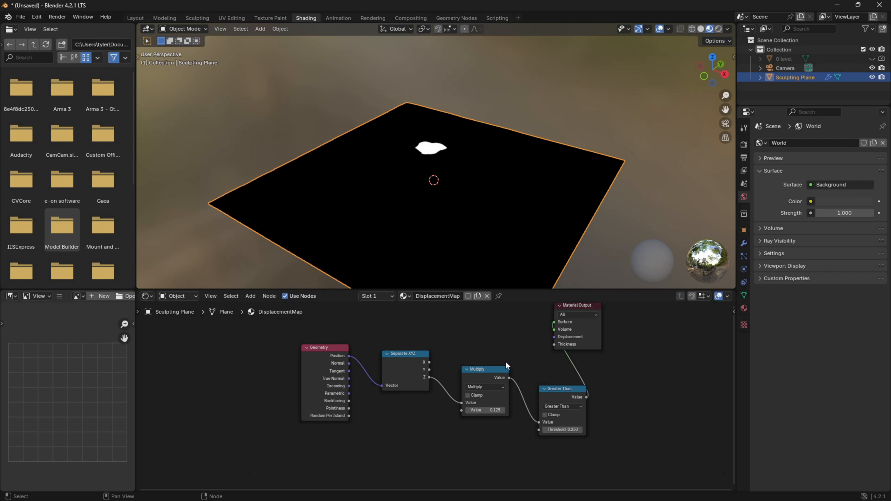
{"action": "middle_click_drag", "start_coordinate": [498, 246], "coordinate": [493, 103]}
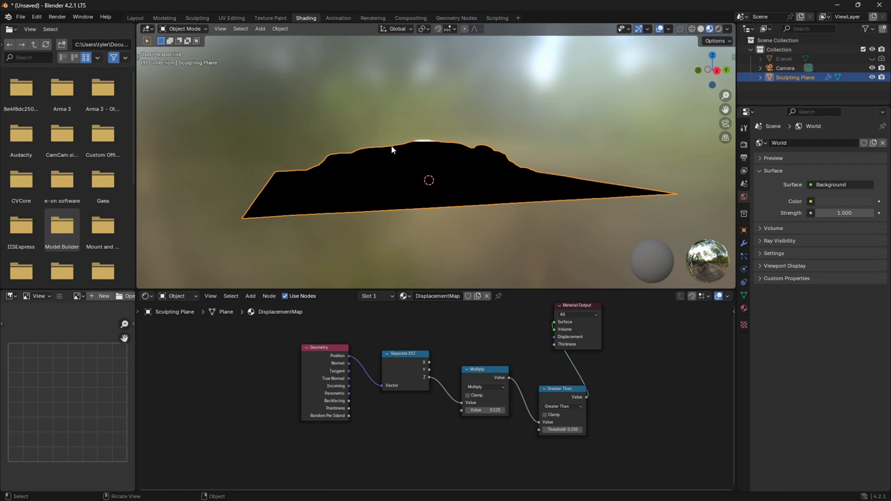
Set the Greater Than threshold to 0.15 and check the masked area.
{"action": "left_click", "coordinate": [563, 431]}
{"action": "type", "text": "0.15"}
{"action": "key", "text": "Return"}
{"action": "mouse_move", "coordinate": [465, 145]}
{"action": "middle_mouse_down"}
{"action": "mouse_move", "coordinate": [507, 146]}
{"action": "mouse_move", "coordinate": [440, 123]}
{"action": "mouse_move", "coordinate": [435, 71]}
{"action": "mouse_move", "coordinate": [330, 116]}
{"action": "mouse_move", "coordinate": [279, 99]}
{"action": "mouse_move", "coordinate": [278, 145]}
{"action": "mouse_move", "coordinate": [258, 151]}
{"action": "mouse_move", "coordinate": [270, 177]}
{"action": "mouse_move", "coordinate": [483, 147]}
{"action": "middle_mouse_up"}
Set the Multiply node's value to 0.15, then try 0.075.
{"action": "left_click", "coordinate": [505, 410]}
{"action": "type", "text": "0."}
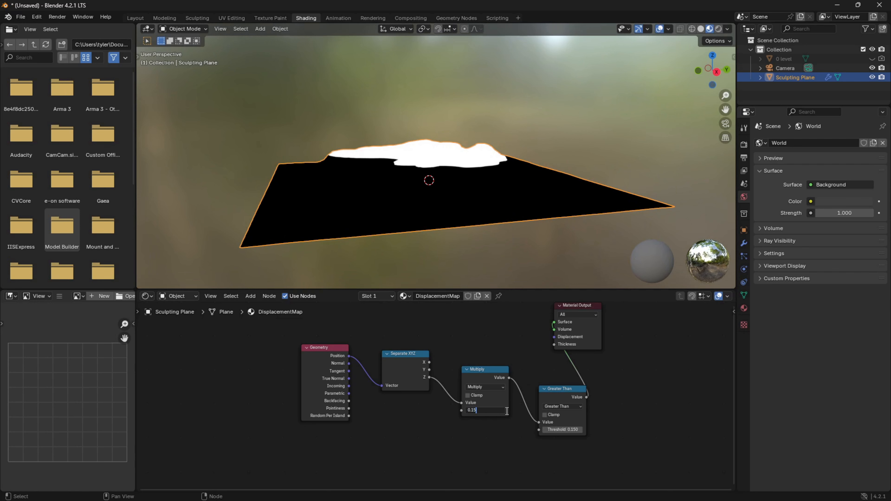
{"action": "key", "text": "Return"}
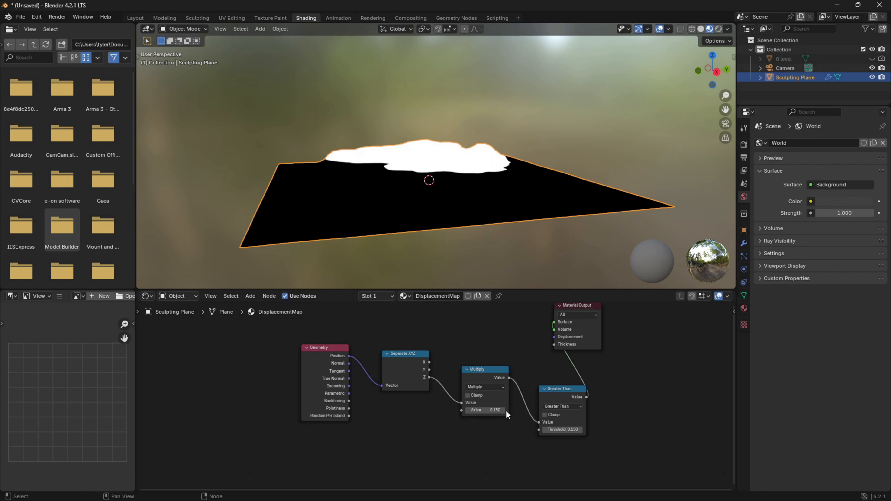
{"action": "left_click", "coordinate": [495, 408]}
{"action": "key", "text": "Return"}
Set the Multiply node's value to 0.065 and check the terrain mask from above.
{"action": "left_click", "coordinate": [498, 409]}
{"action": "type", "text": "0.075"}
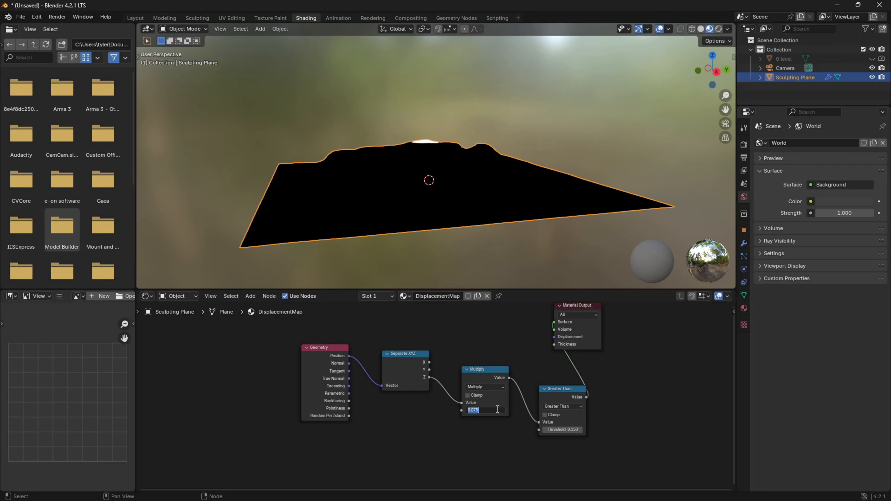
{"action": "type", "text": "065"}
{"action": "key", "text": "Return"}
{"action": "middle_click_drag", "start_coordinate": [438, 281], "coordinate": [426, 210]}
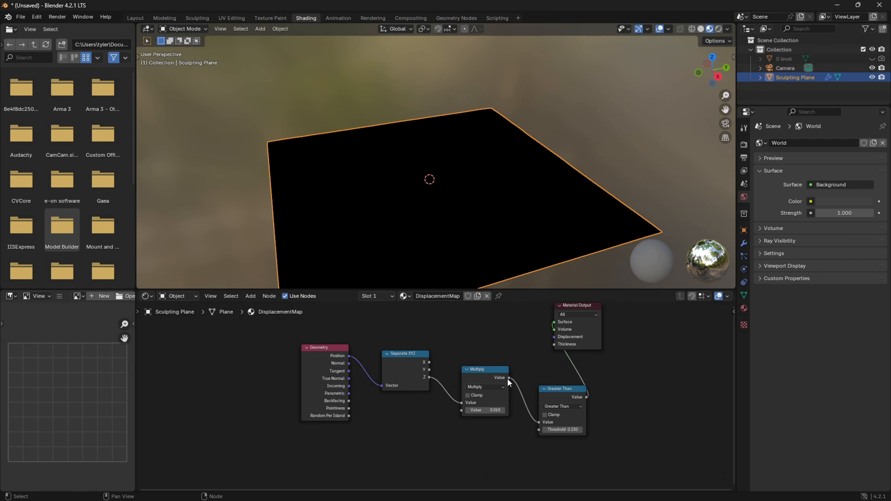
Reconnect the Multiply output directly to the Material Output's Surface and inspect the height shading from several sides.
{"action": "left_click_drag", "start_coordinate": [509, 377], "coordinate": [554, 322]}
{"action": "middle_click_drag", "start_coordinate": [464, 251], "coordinate": [294, 241]}
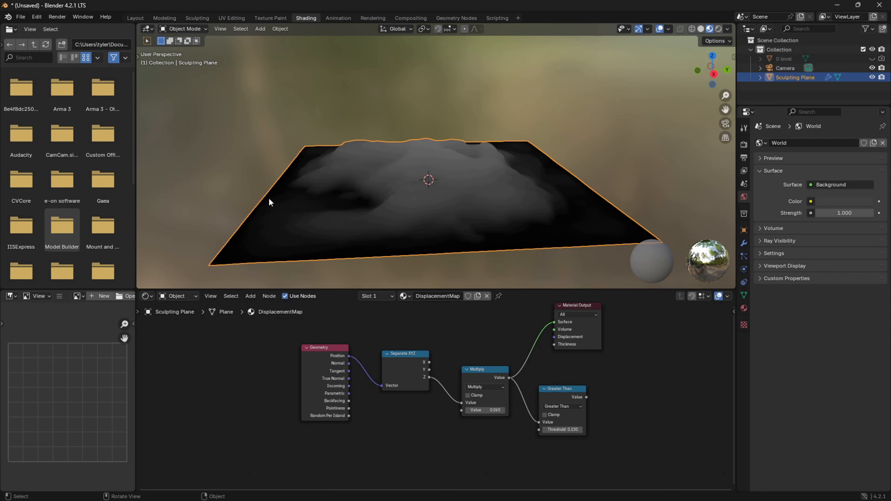
{"action": "middle_click_drag", "start_coordinate": [275, 209], "coordinate": [551, 171]}
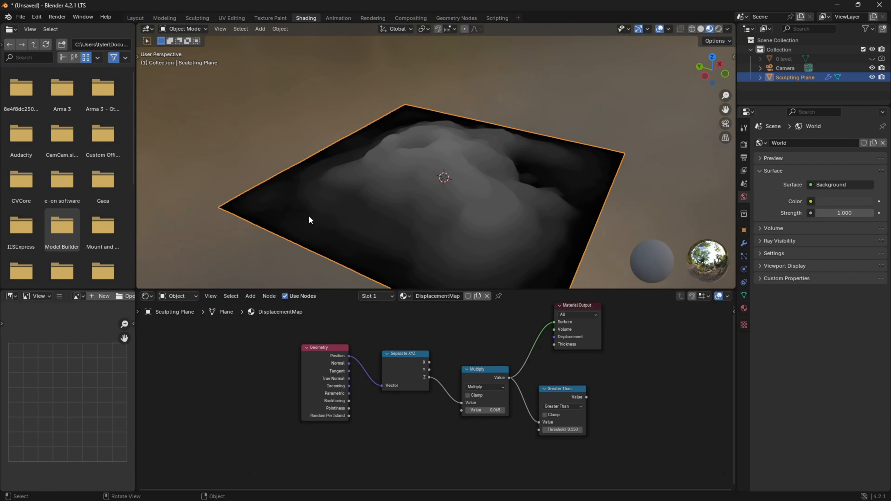
Set the Multiply node's value back to 0.125 and check the terrain's height shading.
{"action": "left_click", "coordinate": [495, 411]}
{"action": "type", "text": "0.125"}
{"action": "key", "text": "Return"}
{"action": "middle_click_drag", "start_coordinate": [555, 264], "coordinate": [578, 200]}
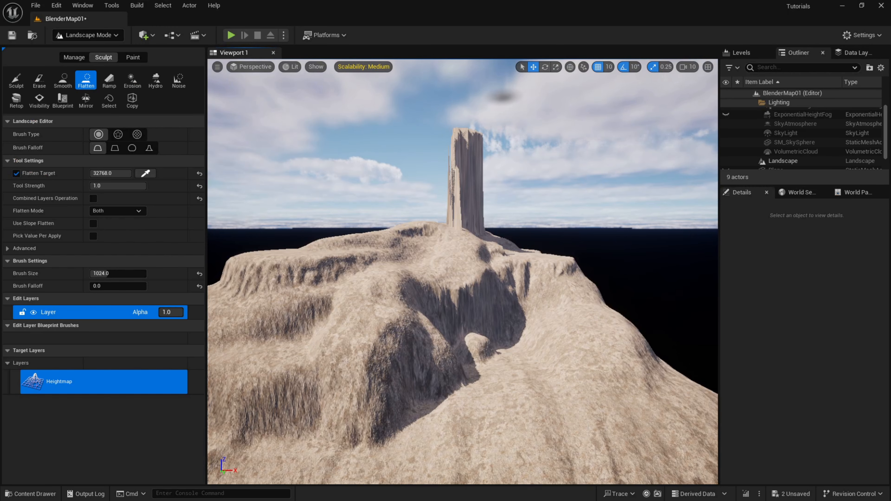
Switch to Unreal Engine and undo the fog hiding and the Flatten strokes on the terrain.
{"action": "right_click", "coordinate": [544, 206]}
{"action": "left_click", "coordinate": [495, 165]}
{"action": "key", "text": "ctrl+z"}
{"action": "key", "text": "ctrl+z"}
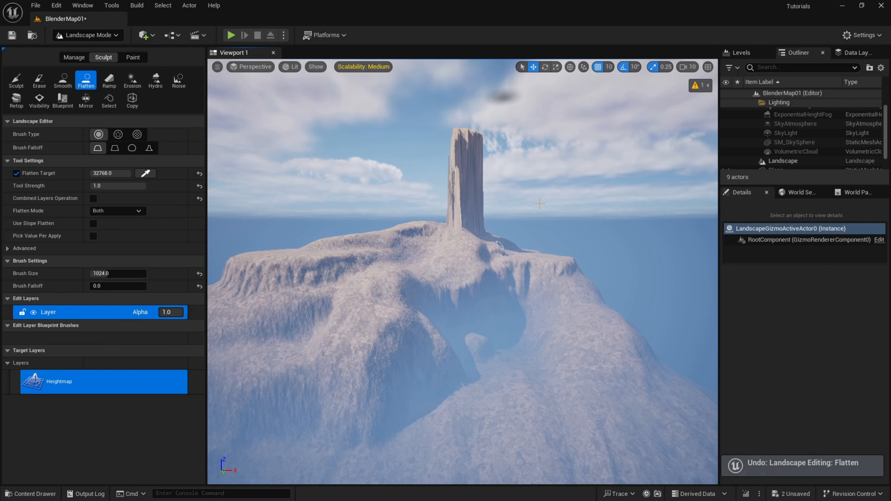
{"action": "key", "text": "ctrl+z"}
{"action": "key", "text": "e"}
{"action": "right_click_drag", "start_coordinate": [539, 203], "coordinate": [559, 191]}
{"action": "key", "text": "s"}
{"action": "key", "text": "a"}
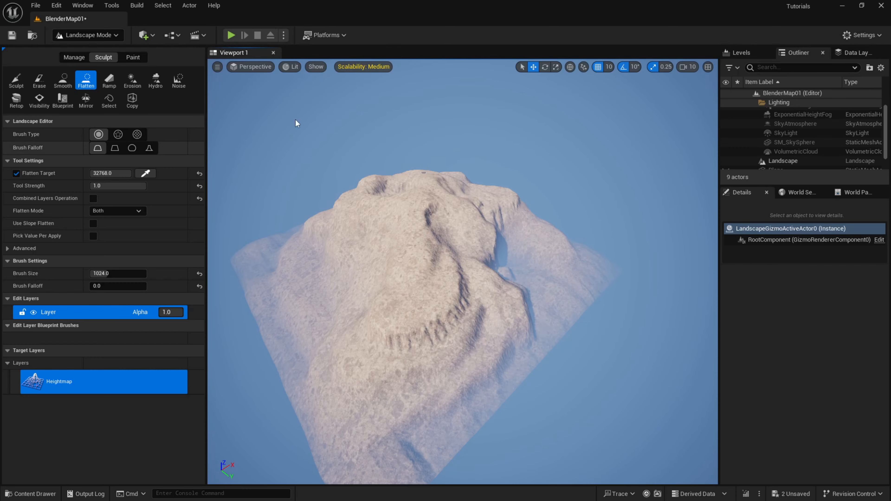
Switch to Selection Mode, select the Landscape actor and set its Z scale to 50.
{"action": "left_click", "coordinate": [90, 34]}
{"action": "left_click", "coordinate": [120, 49]}
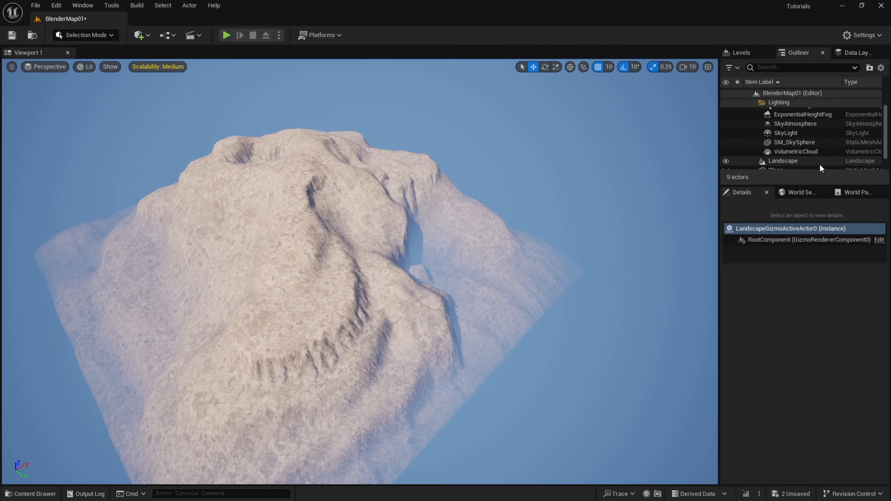
{"action": "left_click", "coordinate": [799, 162]}
{"action": "left_click", "coordinate": [855, 344]}
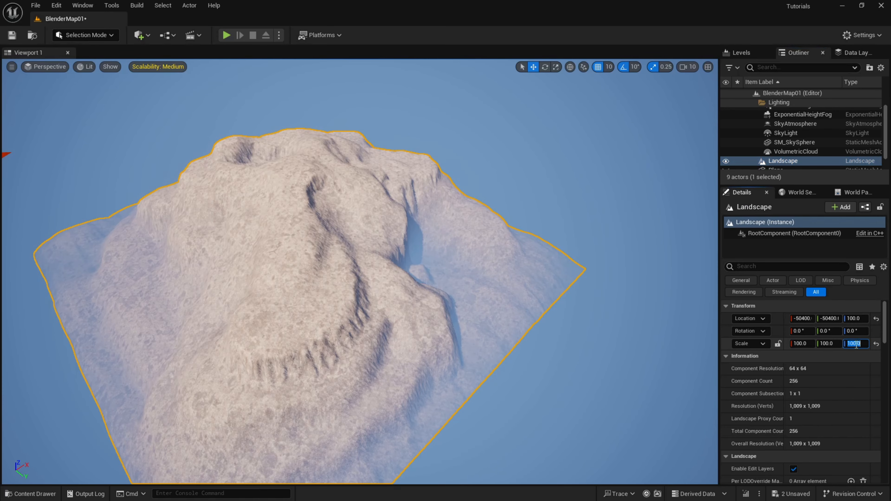
{"action": "type", "text": "50"}
{"action": "key", "text": "Tab"}
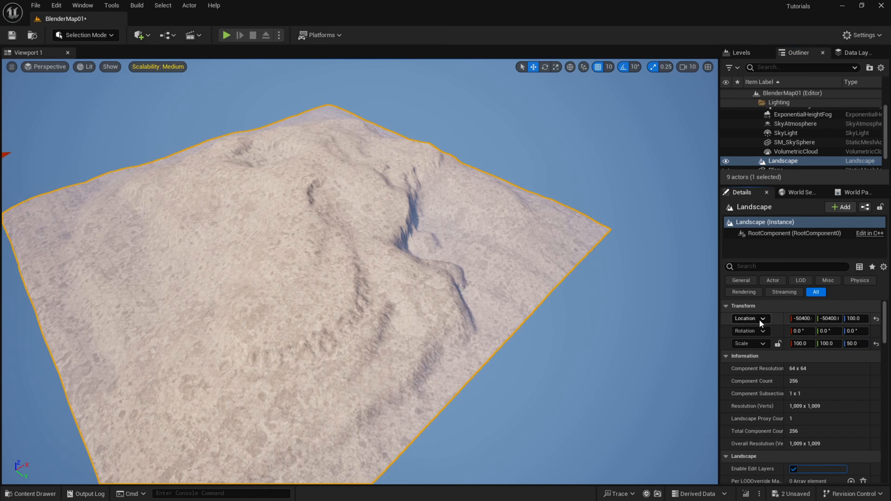
Set the Landscape's X and Y scale to 200 and inspect the enlarged terrain.
{"action": "key", "text": "shift+Tab"}
{"action": "key", "text": "shift+Tab"}
{"action": "key", "text": "shift+Tab"}
{"action": "type", "text": "20"}
{"action": "key", "text": "Tab"}
{"action": "key", "text": "shift+Tab"}
{"action": "type", "text": "200"}
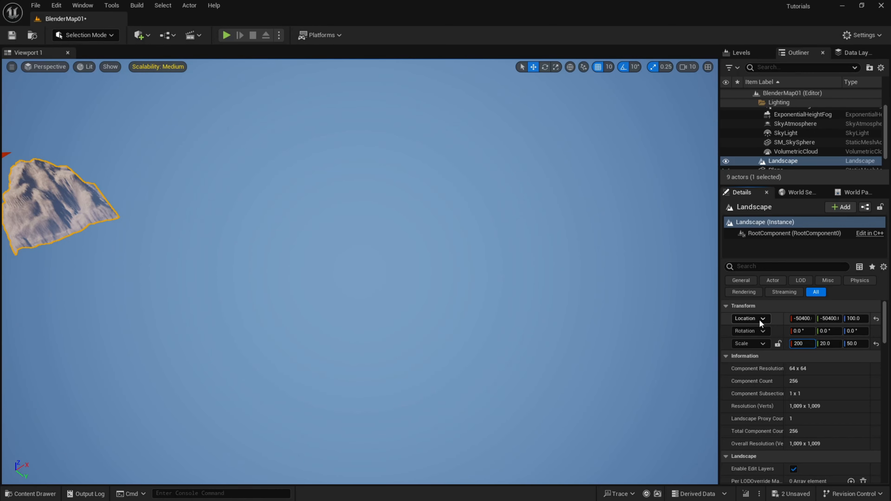
{"action": "key", "text": "Tab"}
{"action": "right_click_drag", "start_coordinate": [385, 274], "coordinate": [701, 274]}
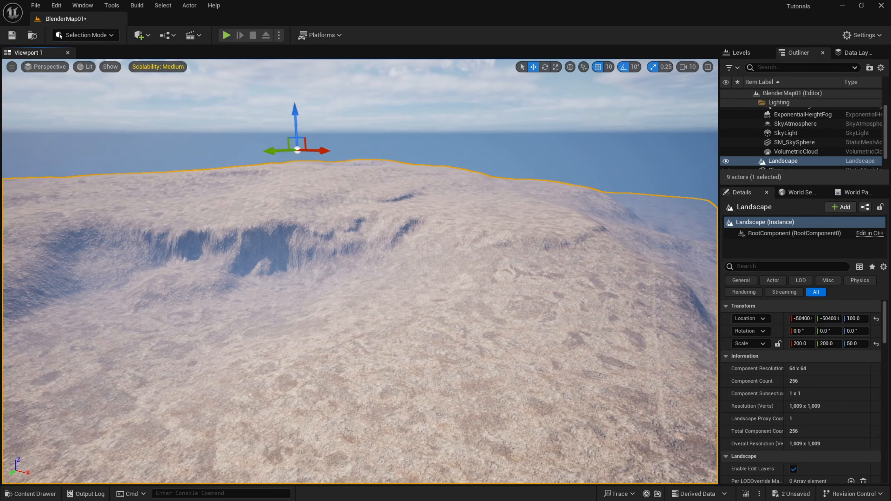
Edit the Landscape's Z scale again and view the terrain from higher up.
{"action": "left_click", "coordinate": [857, 343]}
{"action": "key", "text": "Return"}
{"action": "right_click_drag", "start_coordinate": [463, 274], "coordinate": [516, 168]}
Select the Plane actor and set its X and Y scale to 2200.
{"action": "scroll", "coordinate": [789, 155], "scroll_direction": "down", "scroll_amount": 1}
{"action": "left_click", "coordinate": [776, 155]}
{"action": "left_click", "coordinate": [807, 343]}
{"action": "type", "text": "2200"}
{"action": "key", "text": "Tab"}
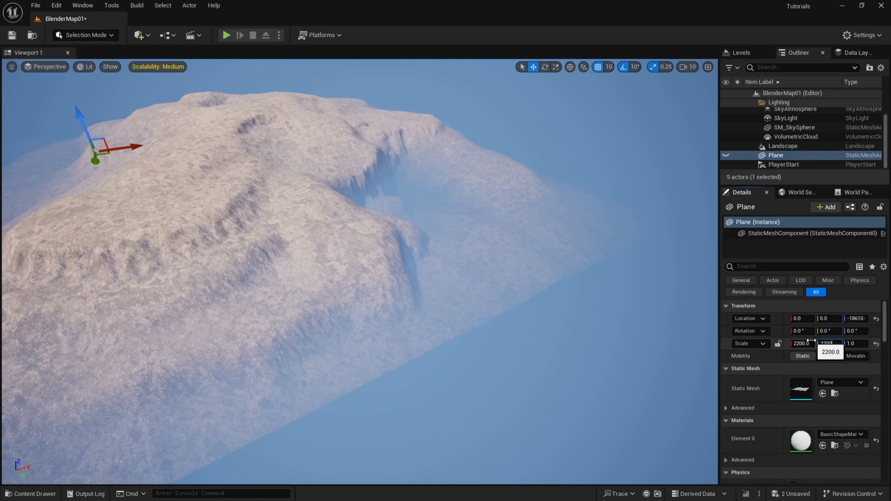
Show the hidden Plane actor and move it to about X 39940, Y 45840 so it sits beneath the landscape.
{"action": "left_click", "coordinate": [725, 155]}
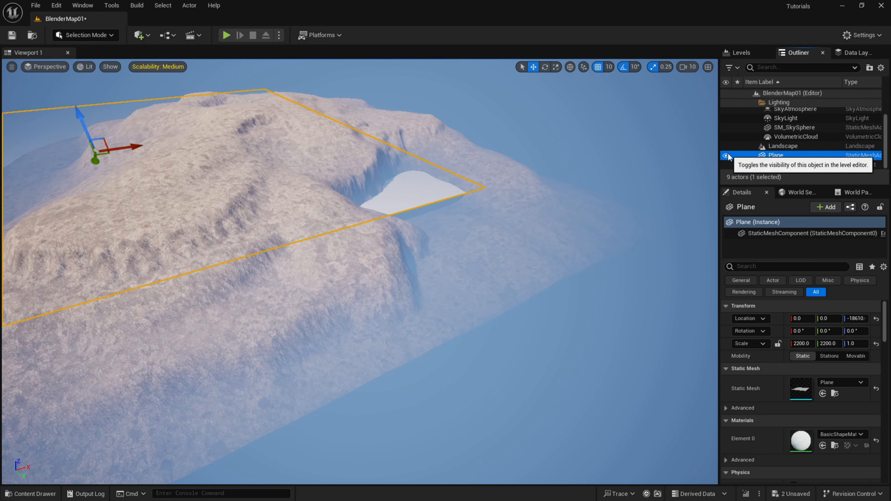
{"action": "key", "text": "f"}
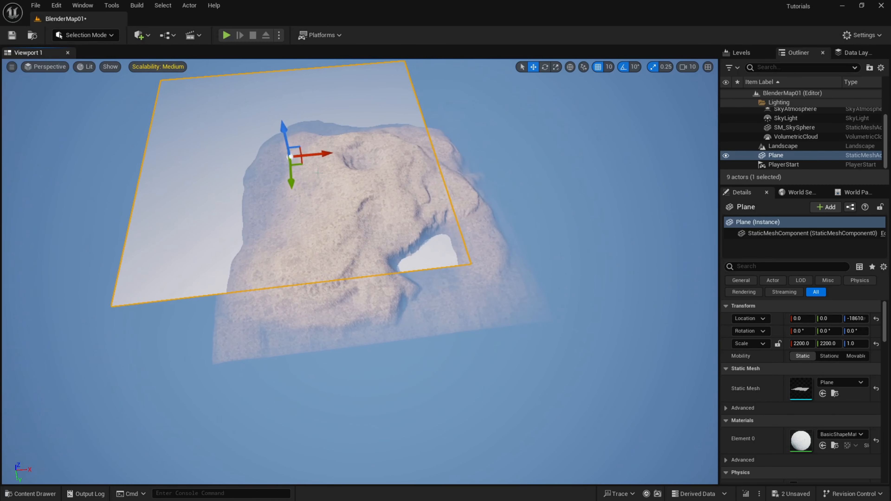
{"action": "left_click_drag", "start_coordinate": [301, 162], "coordinate": [360, 205]}
{"action": "right_click_drag", "start_coordinate": [361, 205], "coordinate": [364, 149]}
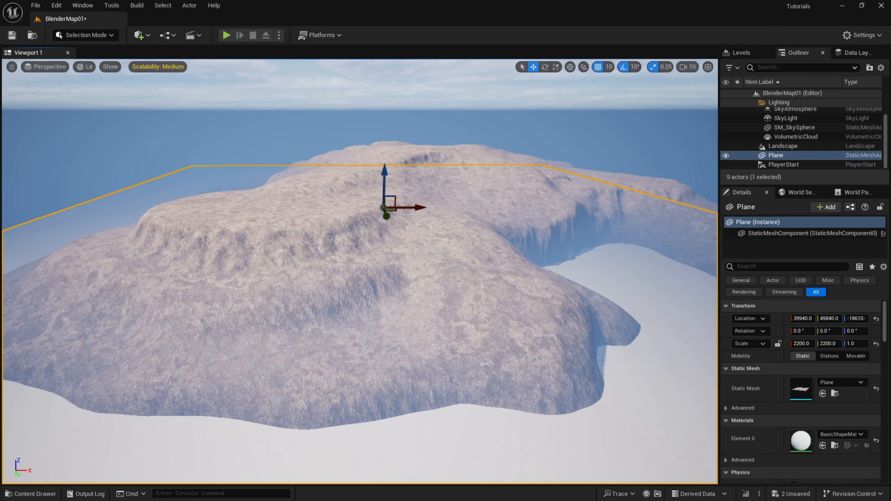
Play the level from a spot on the terrain's slope, look around at ground level and stop the session.
{"action": "right_click", "coordinate": [341, 358]}
{"action": "left_click", "coordinate": [575, 351]}
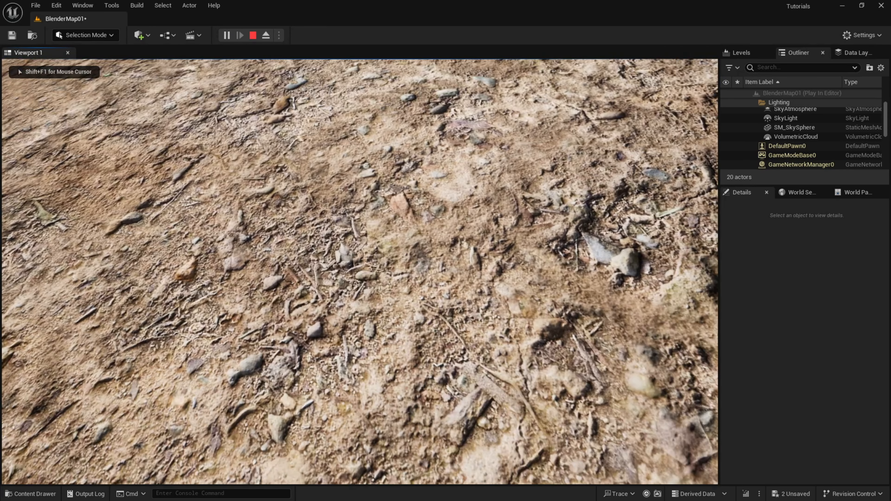
{"action": "key", "text": "w"}
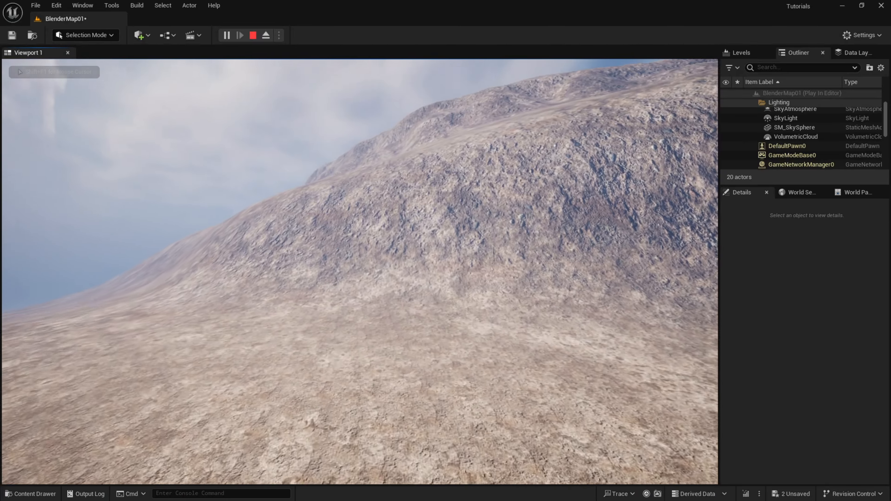
{"action": "key", "text": "shift+F1"}
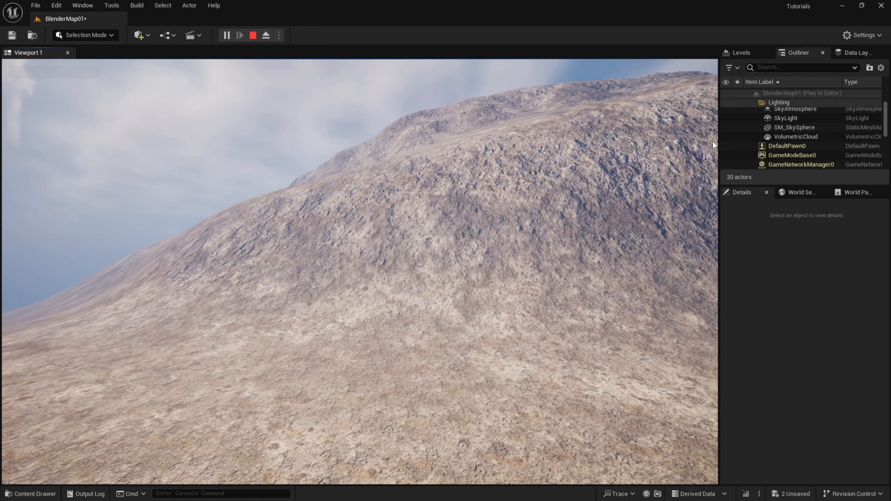
{"action": "key", "text": "Escape"}
Set the level's GameMode Override to TP_ThirdPersonGameMode and play from a spot on the terrain.
{"action": "left_click", "coordinate": [807, 192]}
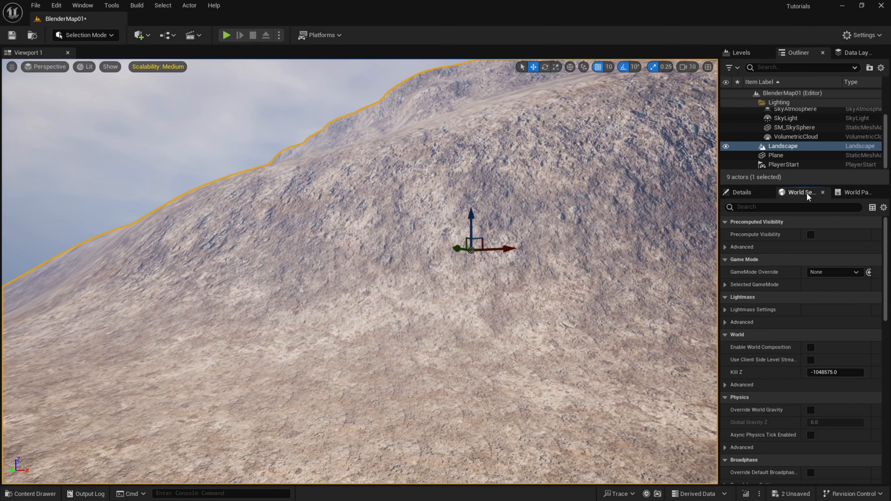
{"action": "left_click", "coordinate": [815, 273]}
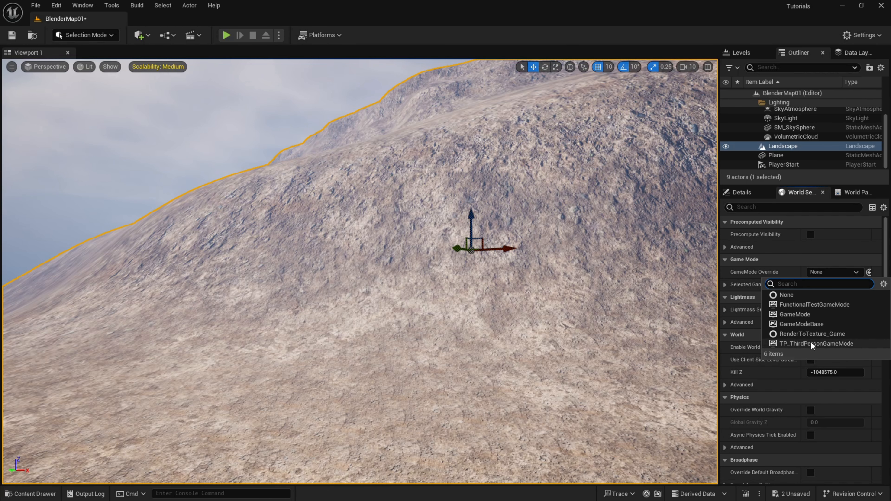
{"action": "left_click", "coordinate": [813, 344]}
{"action": "right_click", "coordinate": [387, 404]}
{"action": "left_click", "coordinate": [462, 393]}
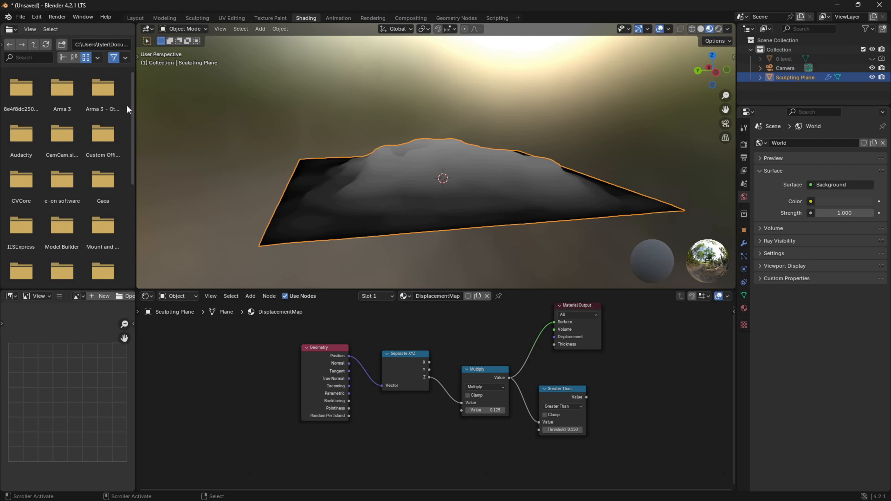
Switch to Blender, shrink the file browser area to widen the 3D viewport, and view the whole Sculpting Plane.
{"action": "left_click_drag", "start_coordinate": [135, 125], "coordinate": [15, 128]}
{"action": "middle_click_drag", "start_coordinate": [294, 192], "coordinate": [454, 205]}
{"action": "scroll", "coordinate": [451, 200], "scroll_direction": "down", "scroll_amount": 4}
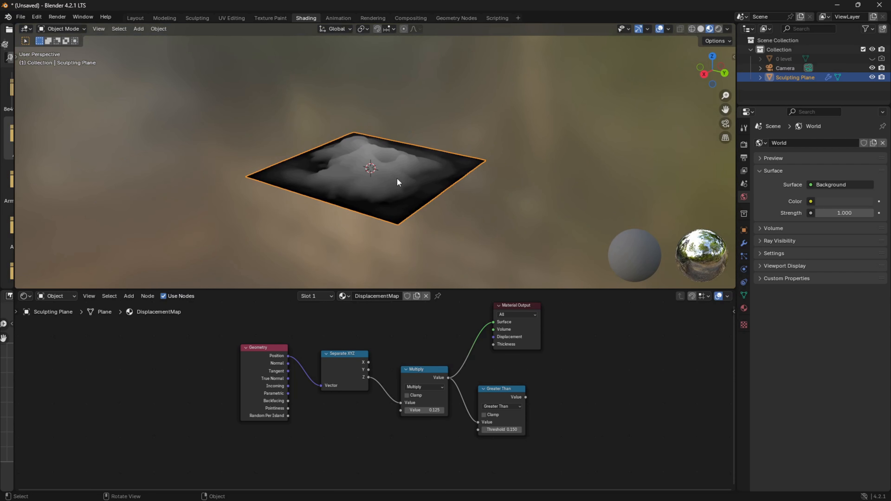